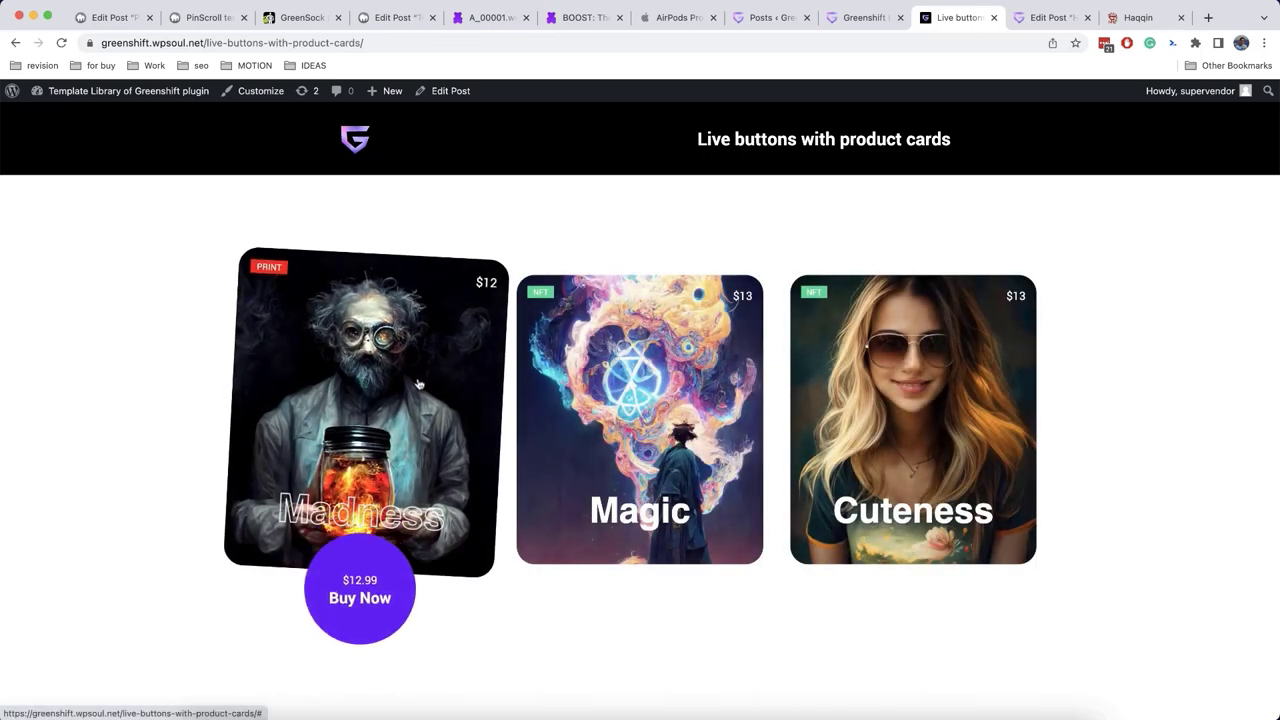
Preview the Madness, Magic and Cuteness product cards tilting and revealing their Buy Now buttons.
{"action": "mouse_move", "coordinate": [763, 378]}
{"action": "mouse_move", "coordinate": [918, 600]}
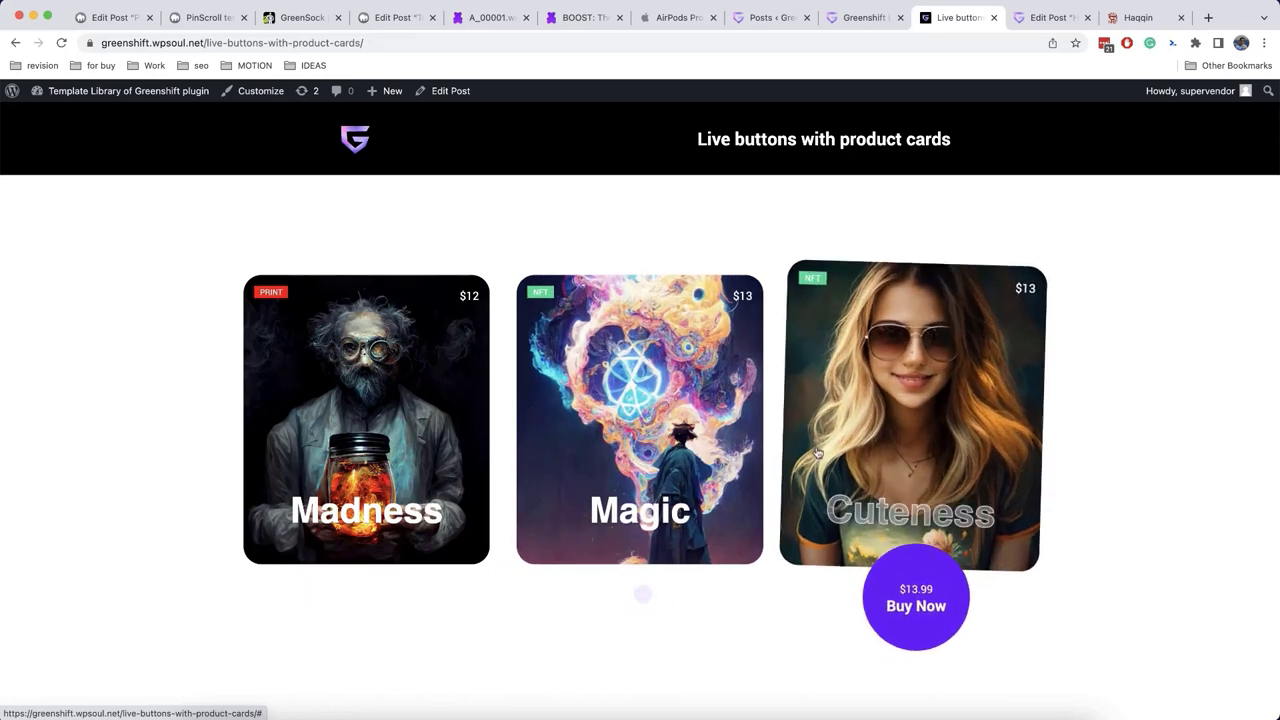
{"action": "mouse_move", "coordinate": [368, 440]}
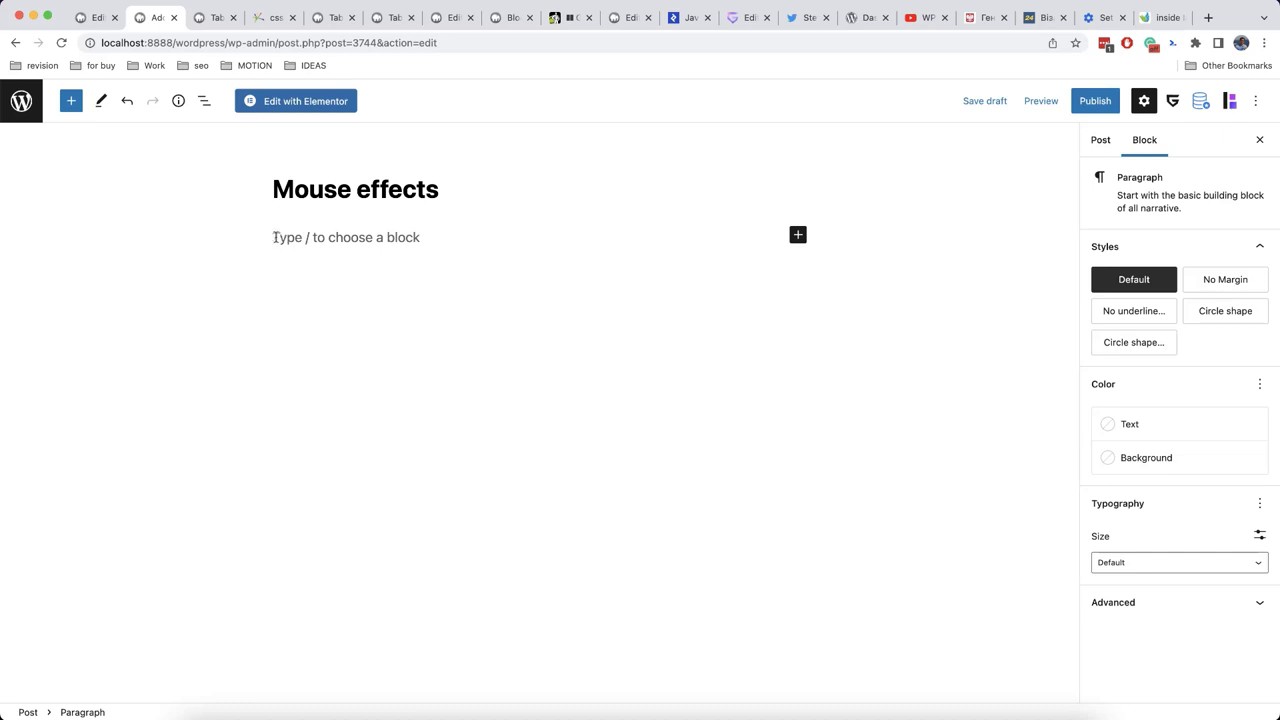
Insert the blue-faced portrait IMG_2439 from the Media Library as an Image block.
{"action": "type", "text": "/"}
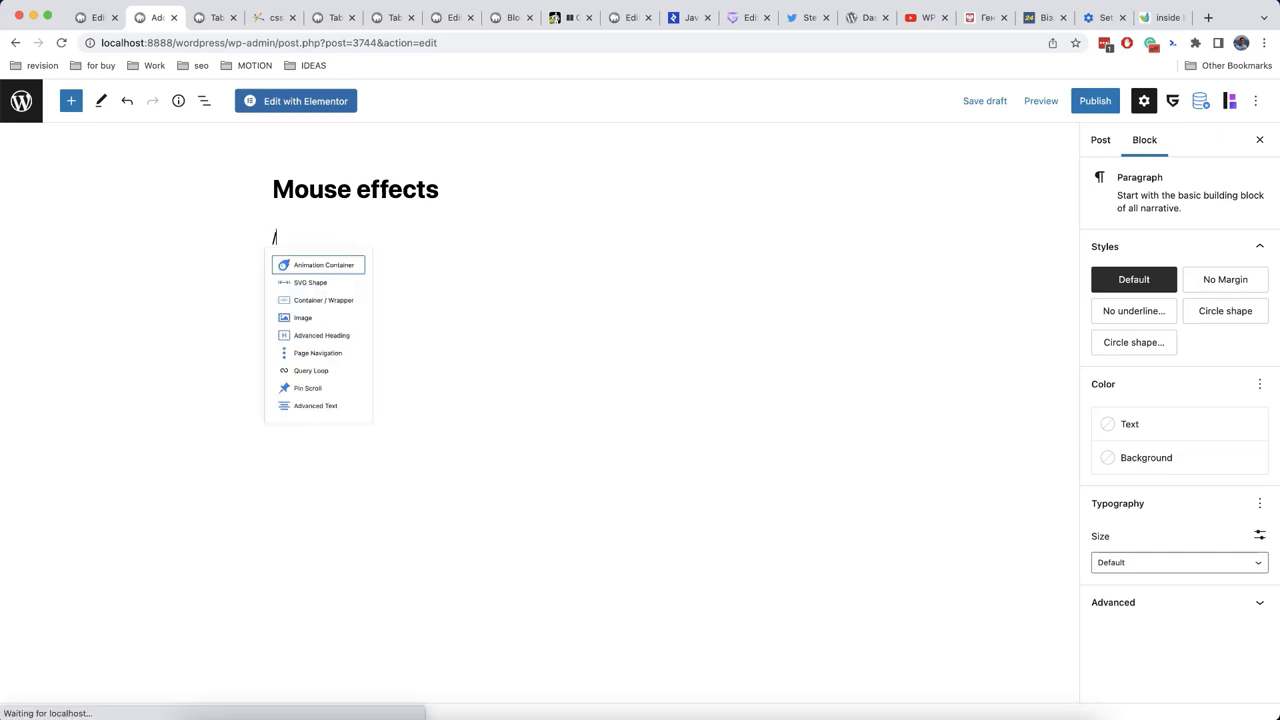
{"action": "type", "text": "image"}
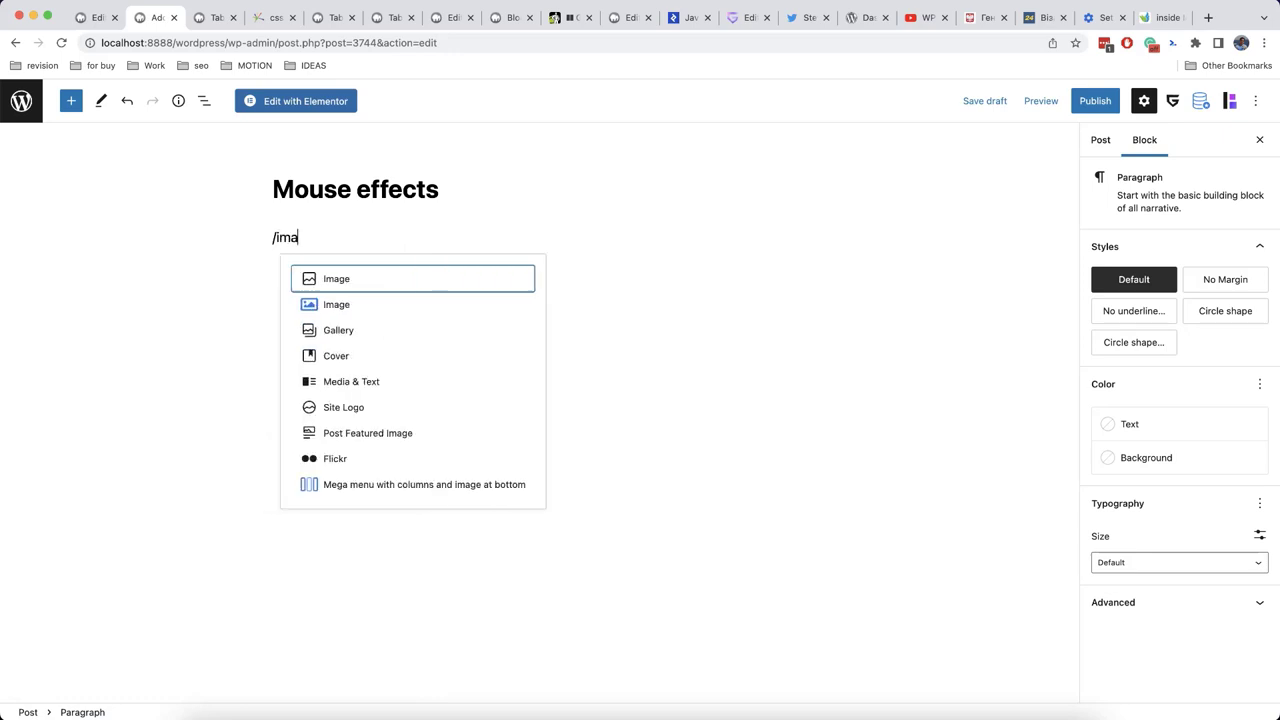
{"action": "left_click", "coordinate": [358, 307]}
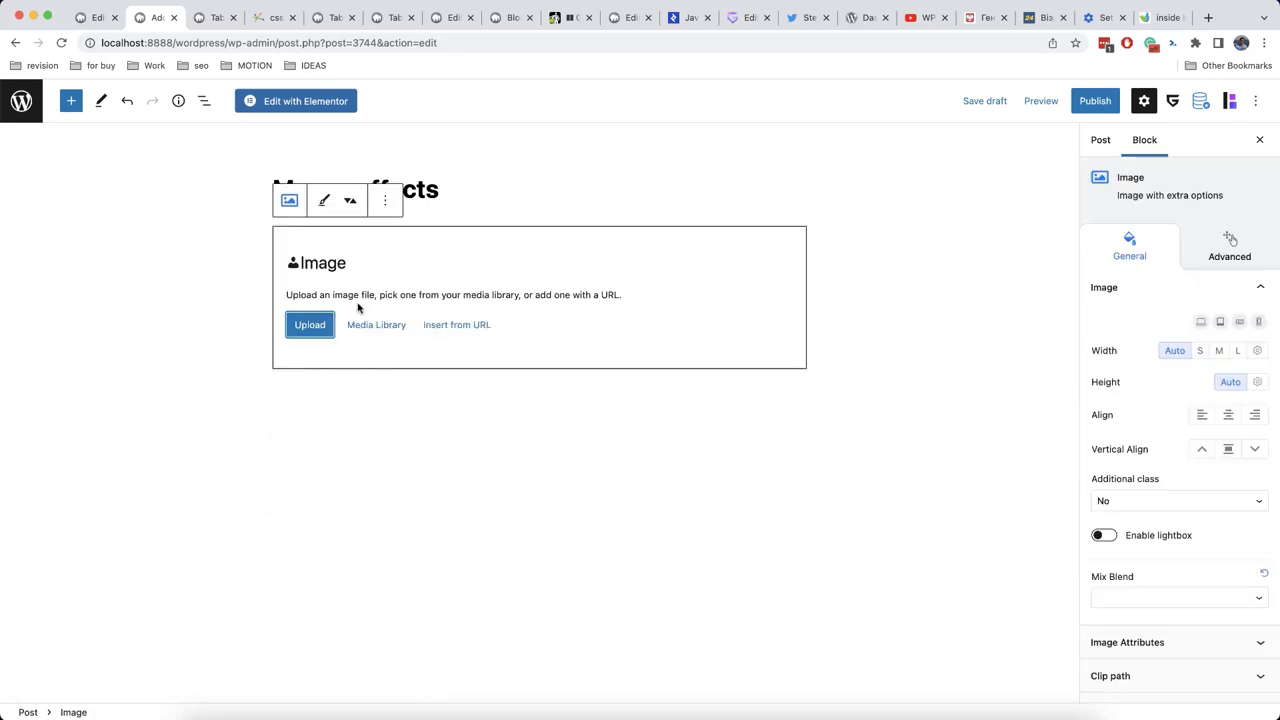
{"action": "left_click", "coordinate": [360, 326]}
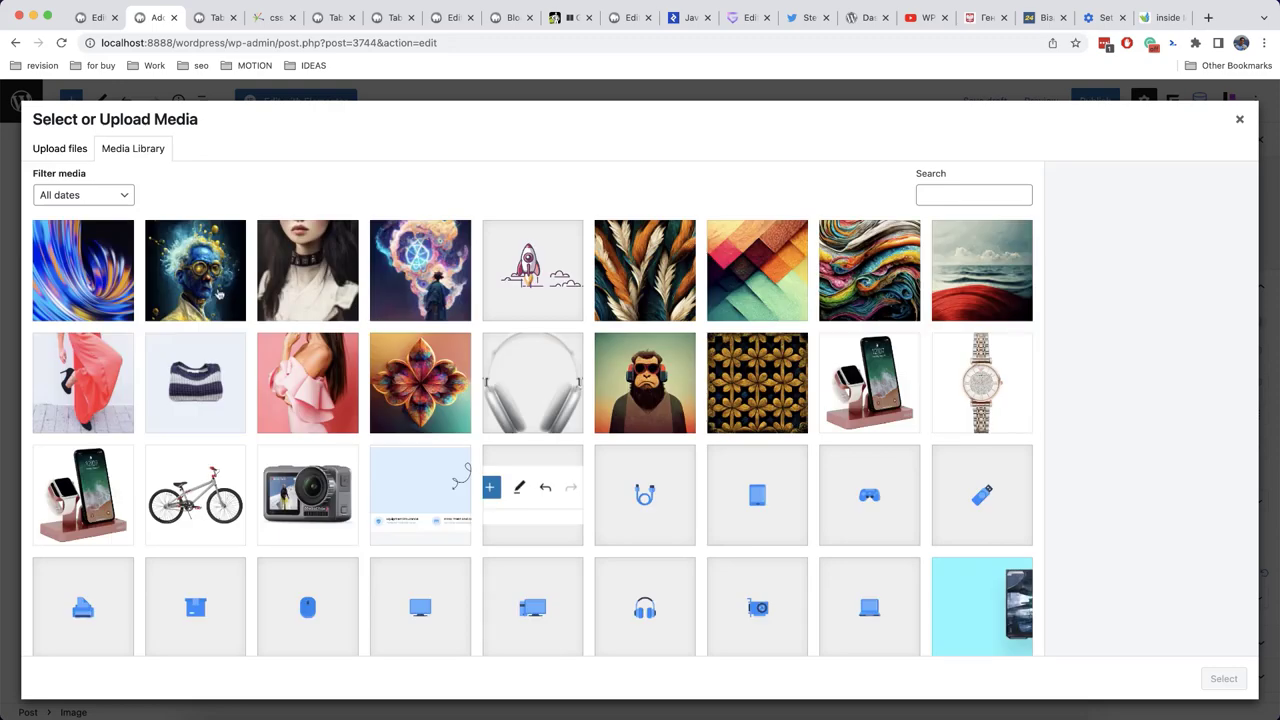
{"action": "left_click", "coordinate": [193, 279]}
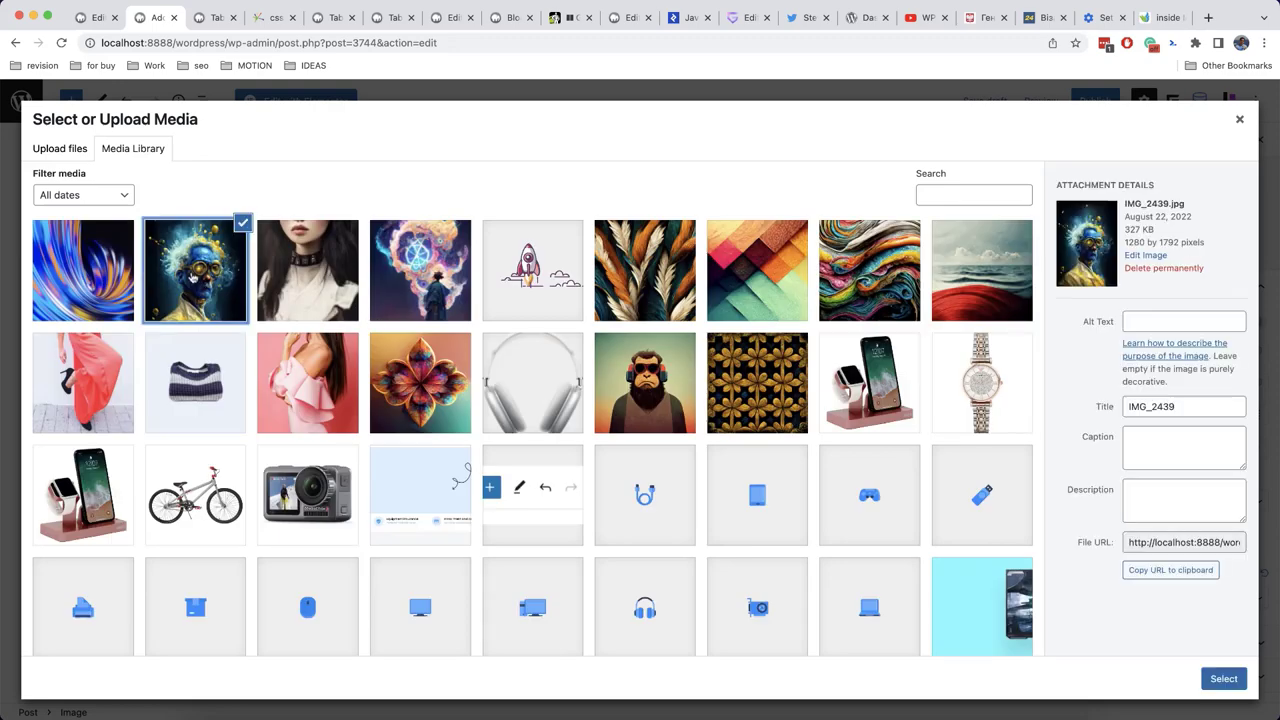
{"action": "left_click", "coordinate": [1222, 679]}
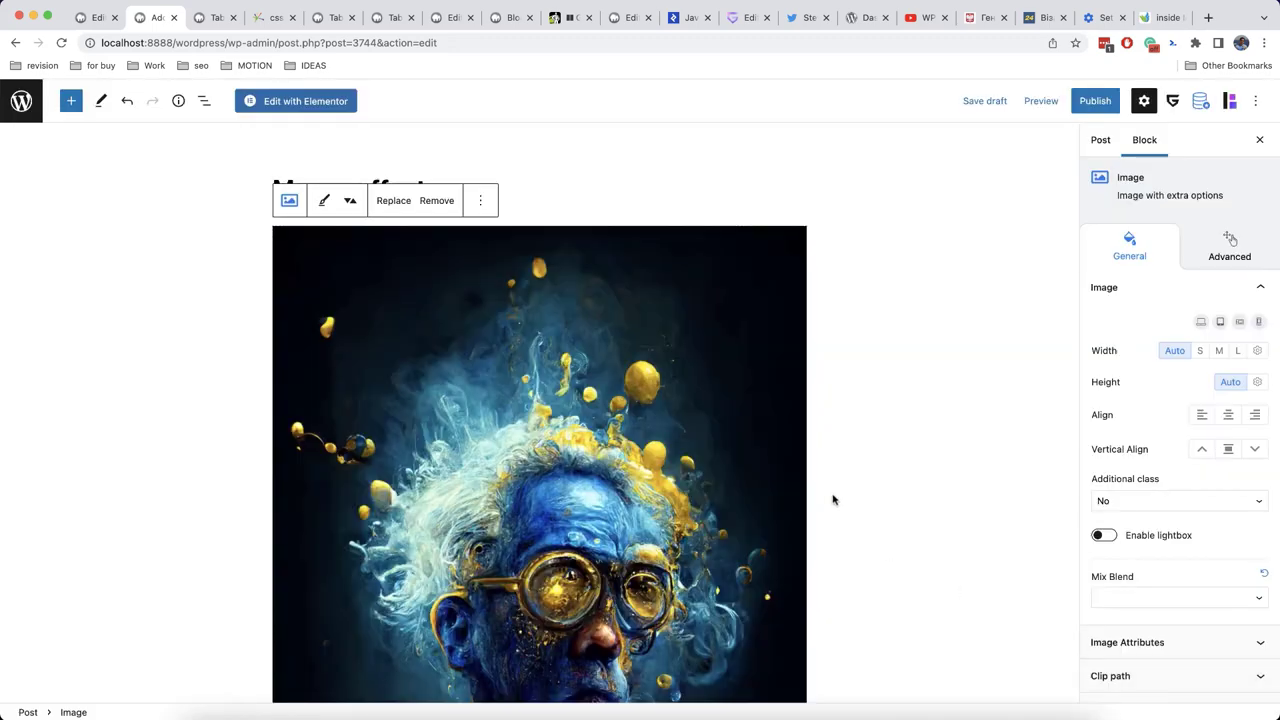
Set the portrait image's width to S.
{"action": "left_click", "coordinate": [1218, 401]}
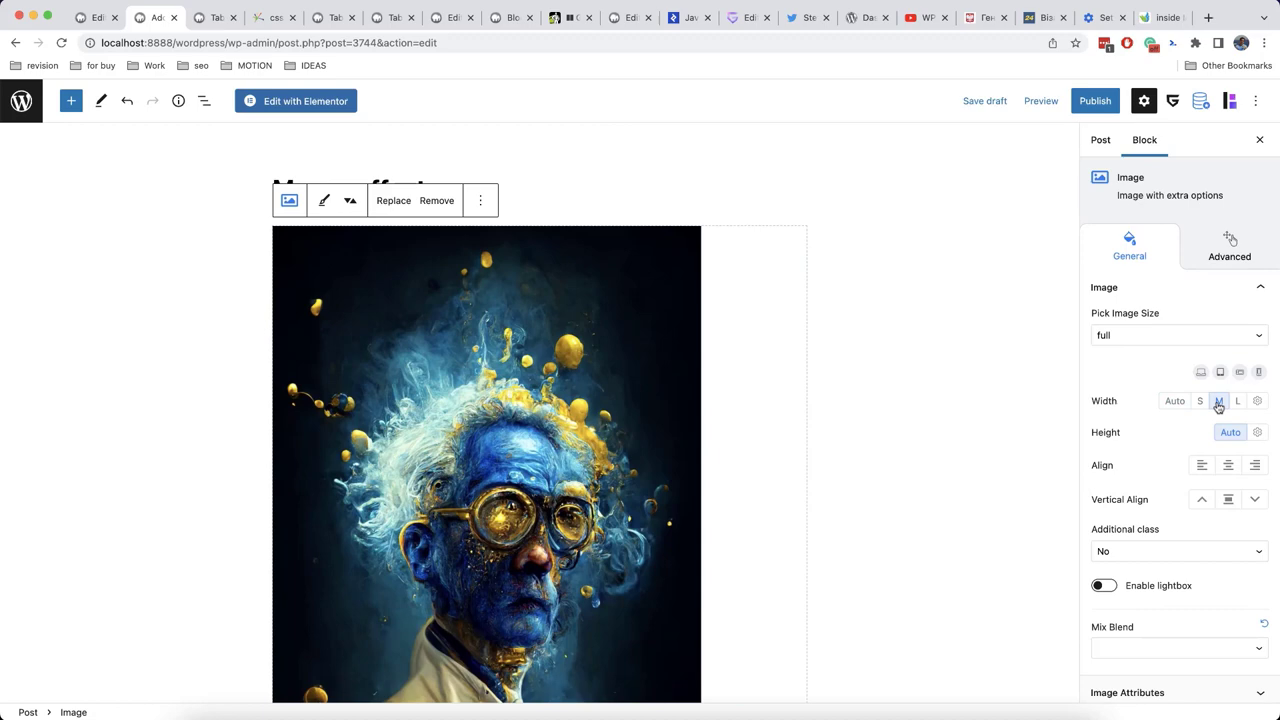
{"action": "left_click", "coordinate": [1237, 401]}
{"action": "left_click", "coordinate": [1201, 401]}
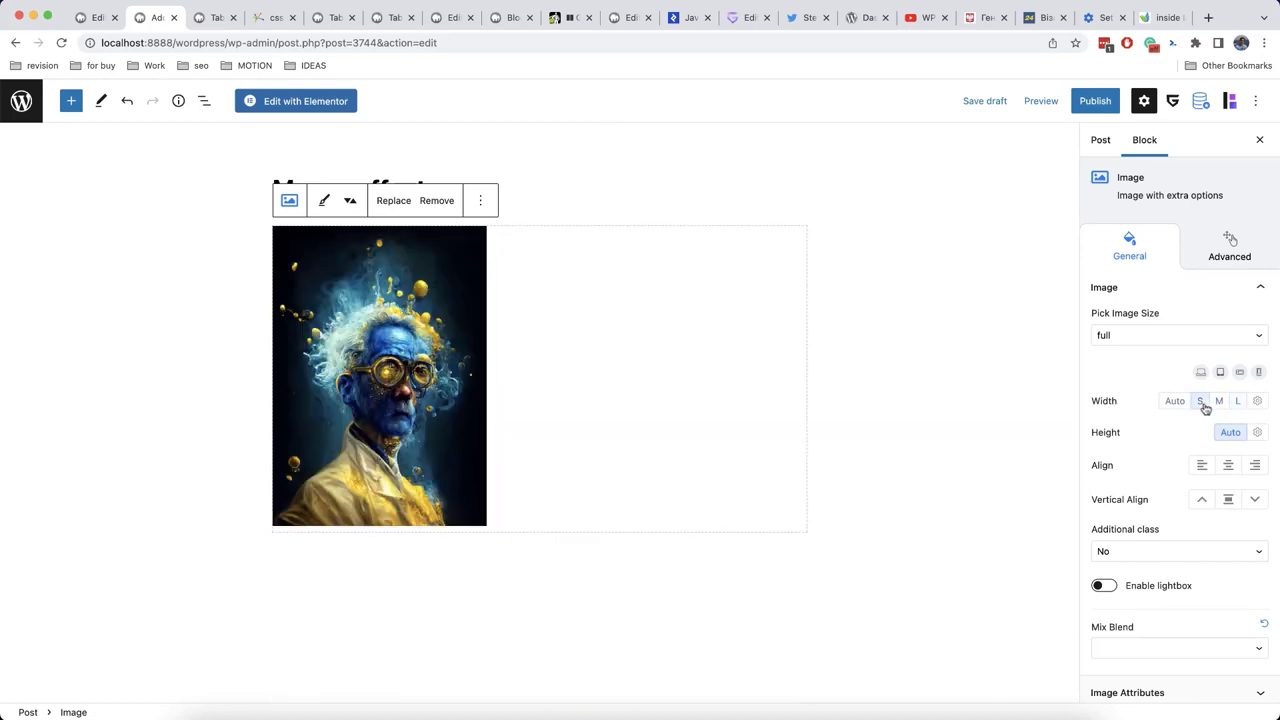
{"action": "left_click", "coordinate": [289, 201]}
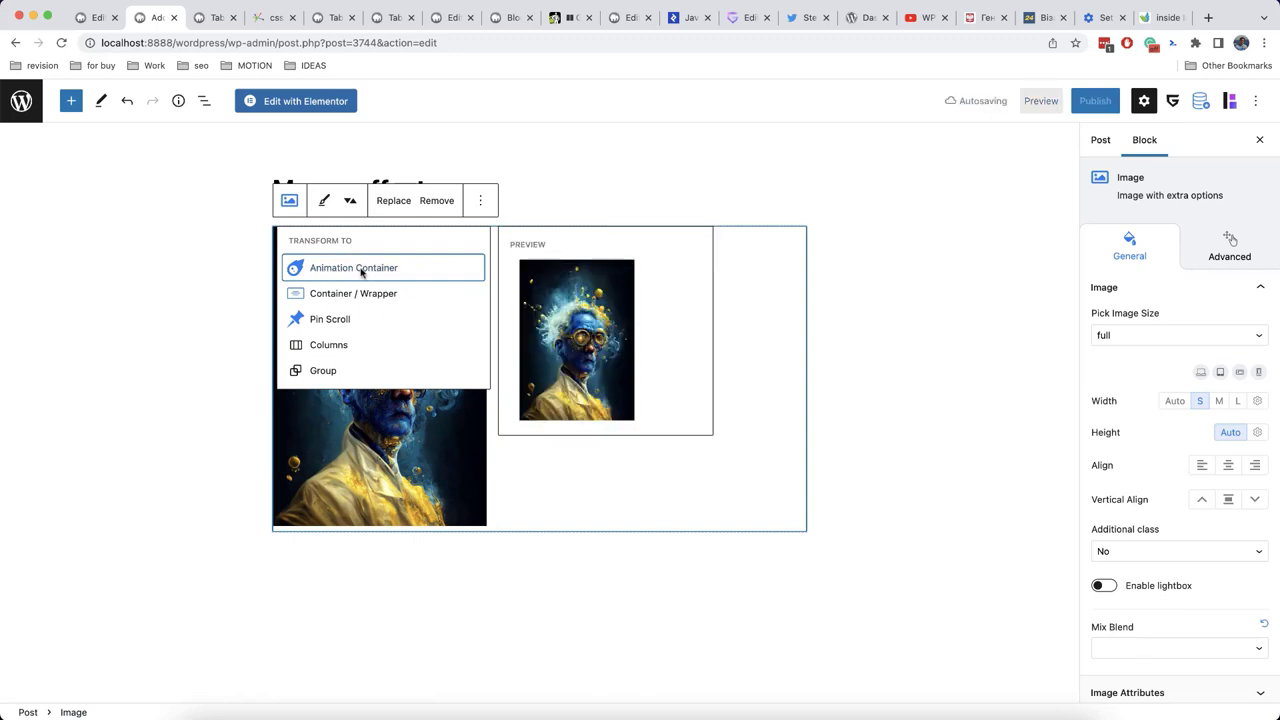
Convert the portrait to an Animation Container and enable mouse move effect with x/y strength 50.
{"action": "left_click", "coordinate": [361, 271]}
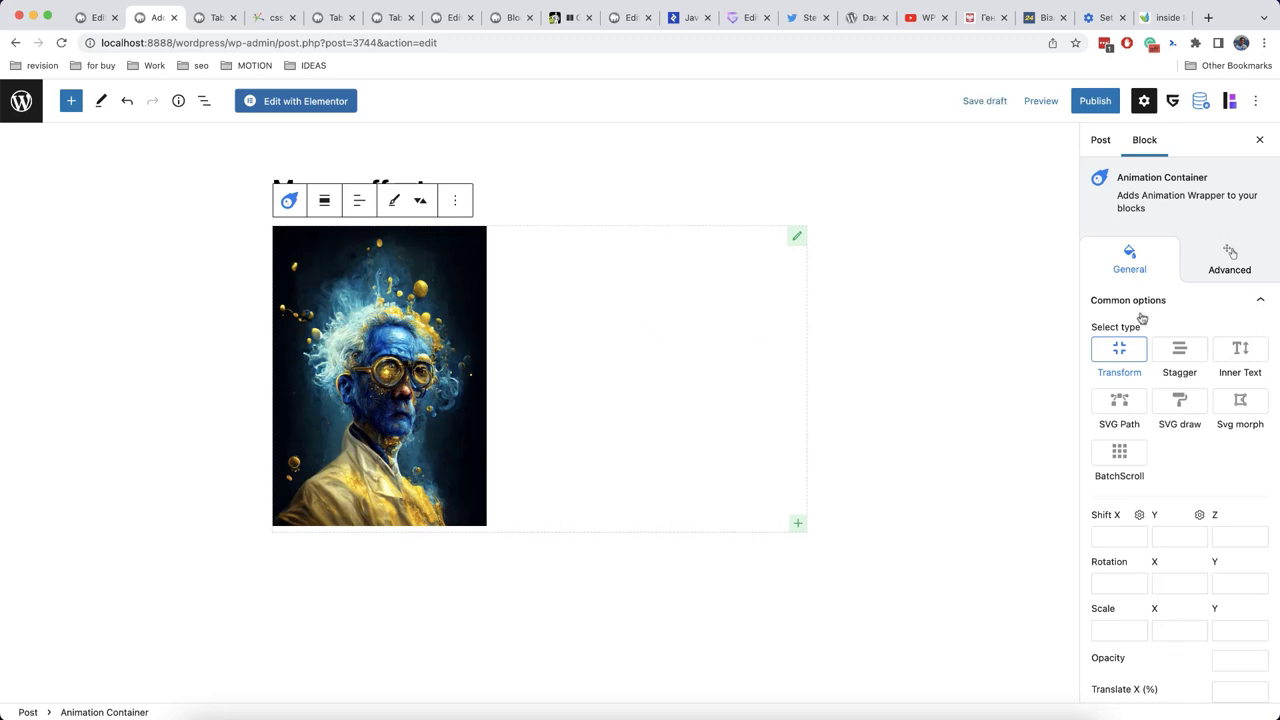
{"action": "left_click", "coordinate": [1211, 275]}
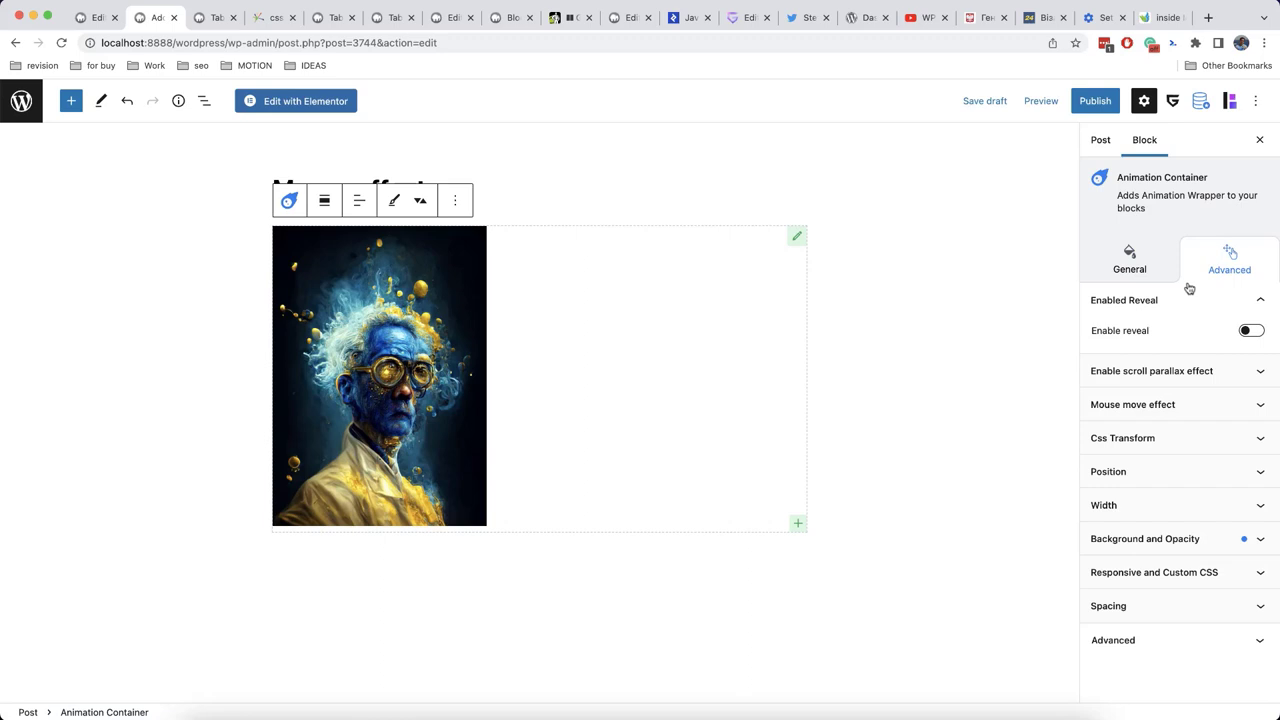
{"action": "left_click", "coordinate": [1158, 406]}
{"action": "left_click", "coordinate": [1252, 436]}
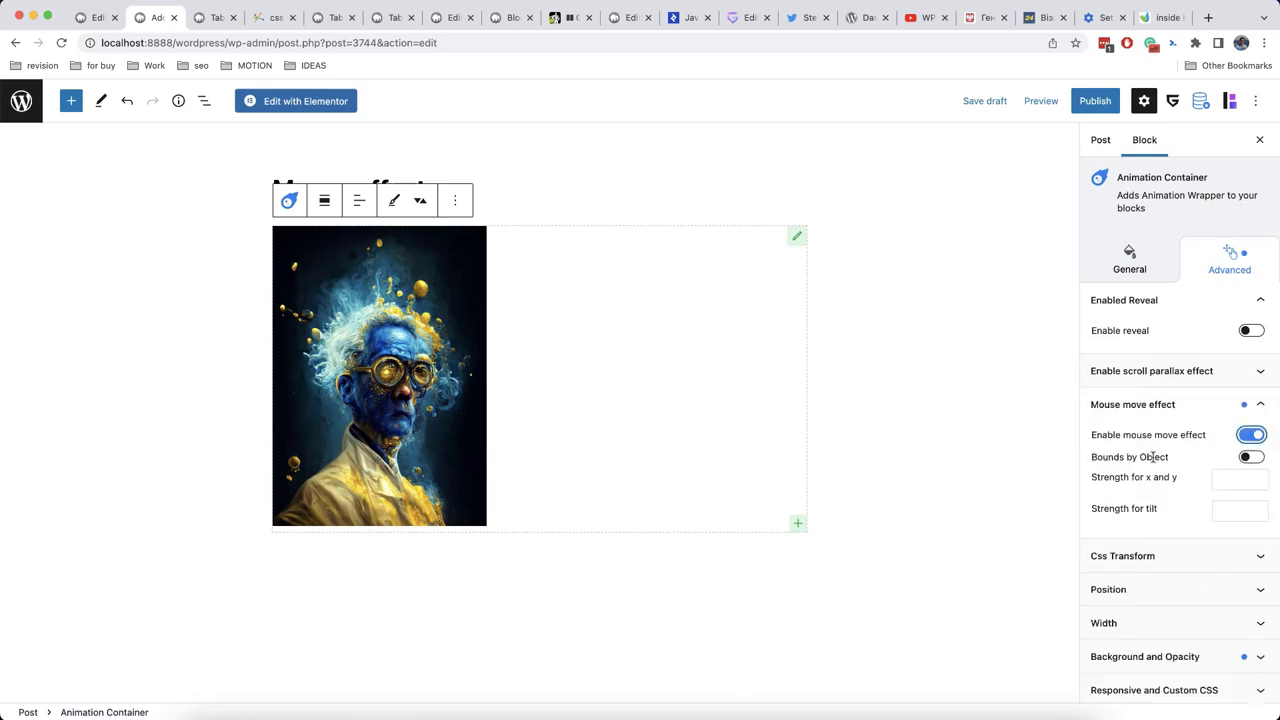
{"action": "scroll", "coordinate": [1166, 483], "scroll_direction": "down", "scroll_amount": 1}
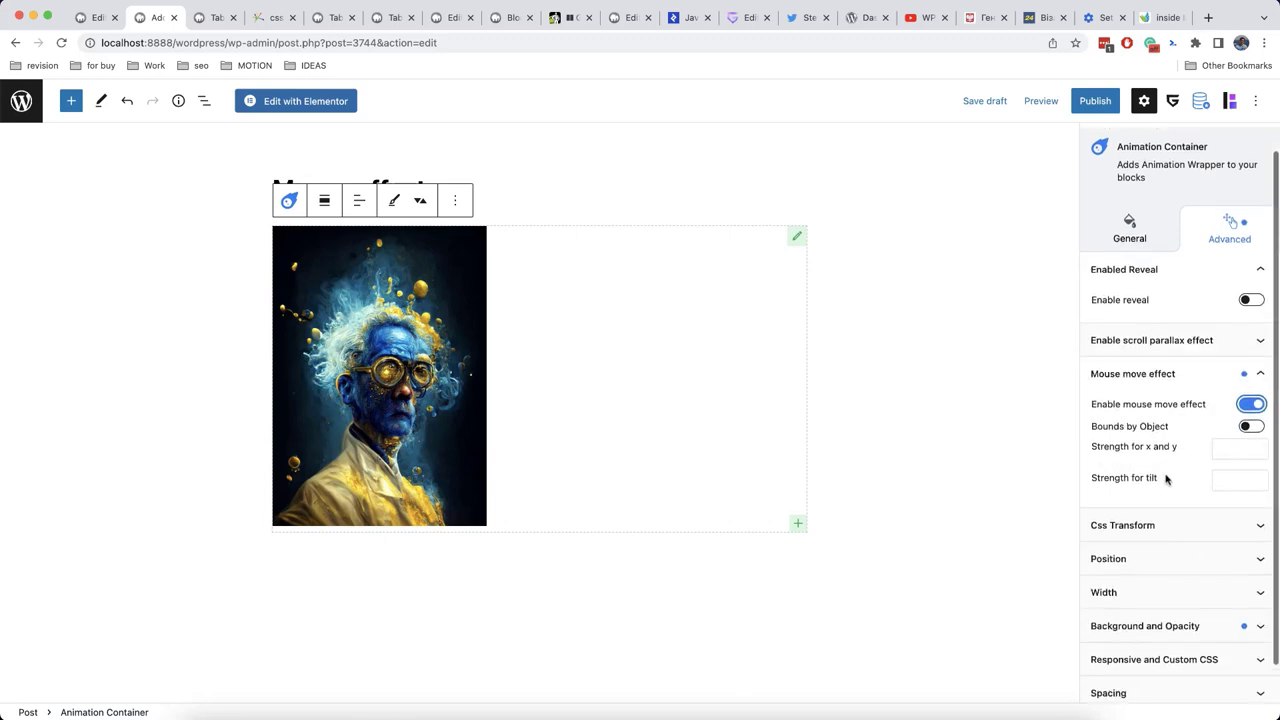
{"action": "left_click", "coordinate": [1228, 451]}
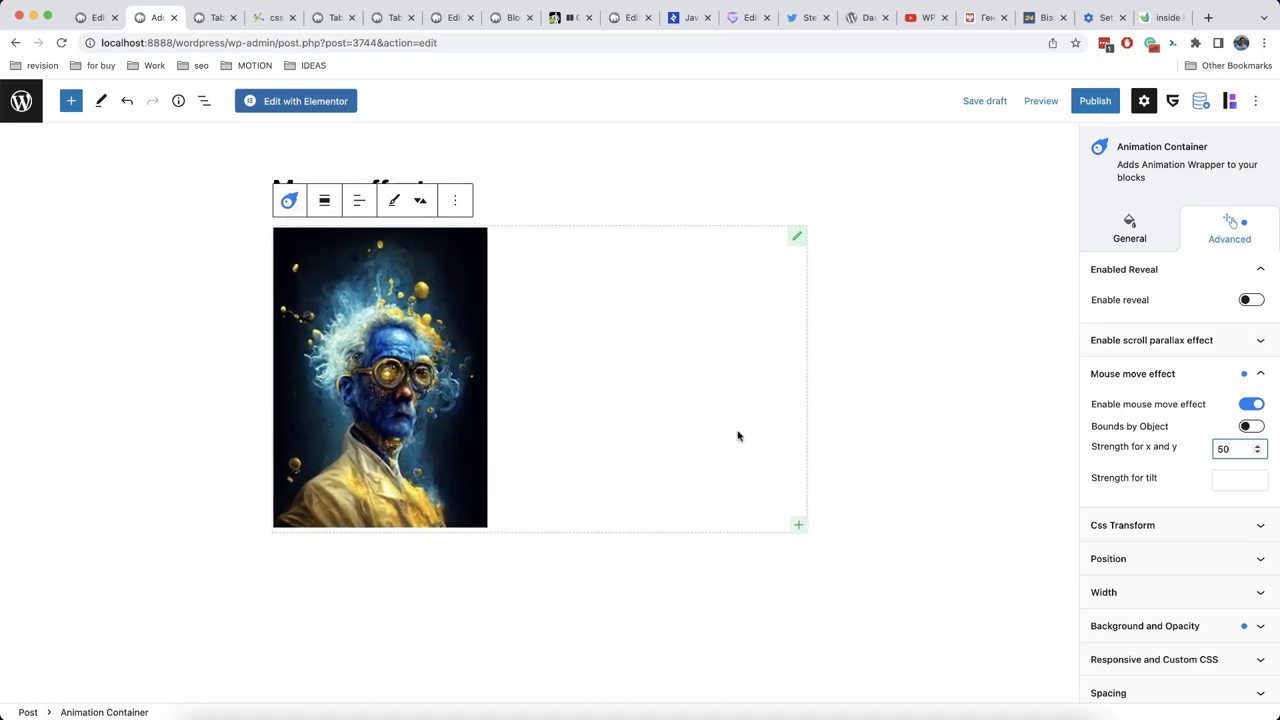
Lower the mouse move tilt strength to 10 after trying 30 and 20.
{"action": "left_click", "coordinate": [1224, 480]}
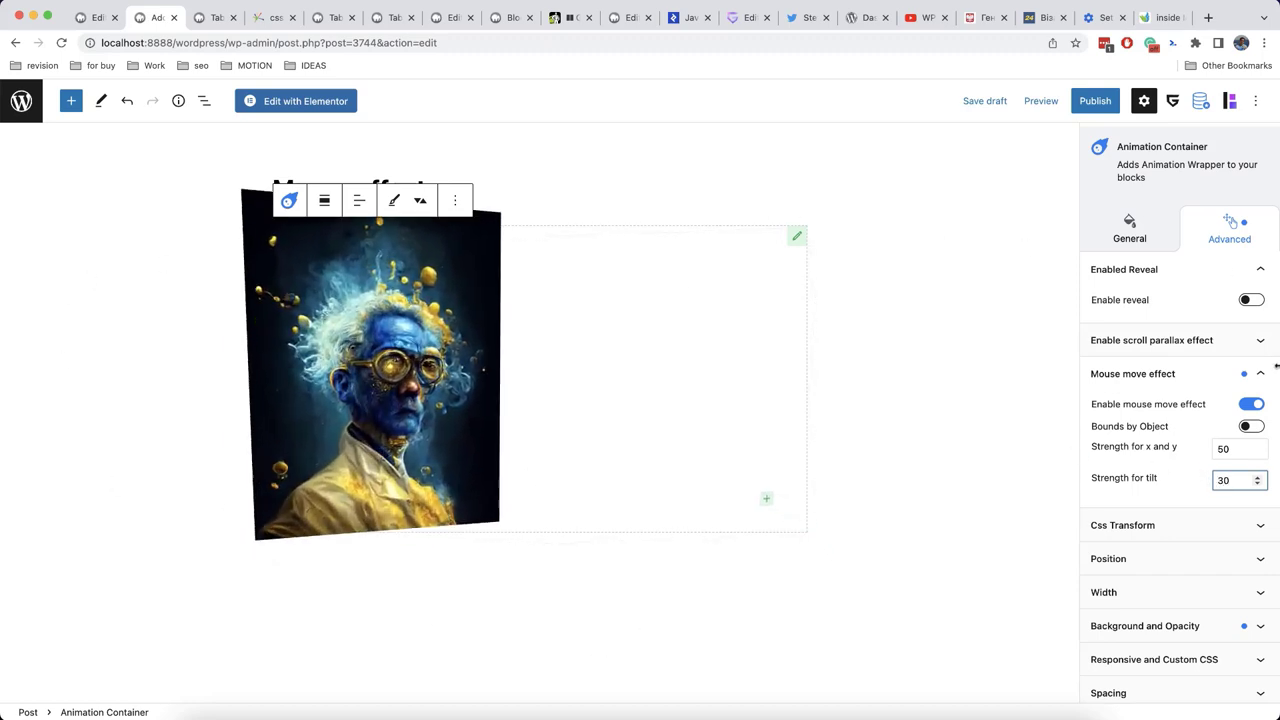
{"action": "type", "text": "20"}
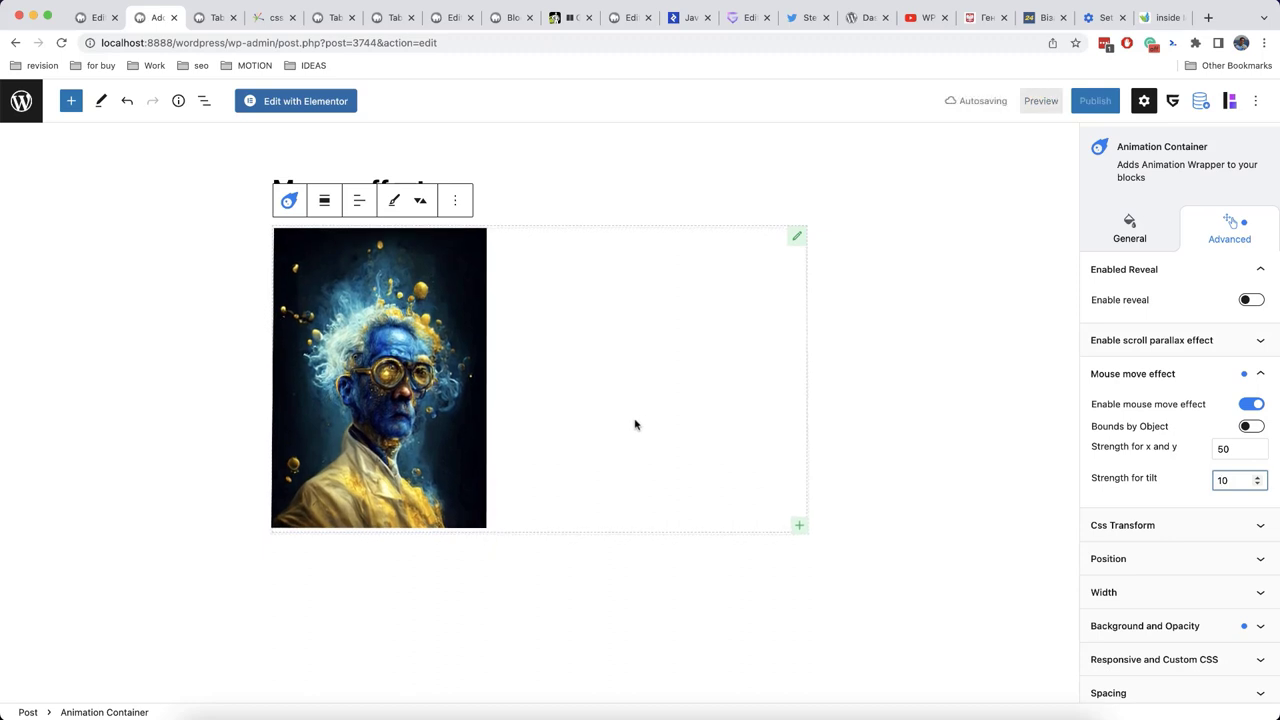
{"action": "left_click", "coordinate": [289, 200]}
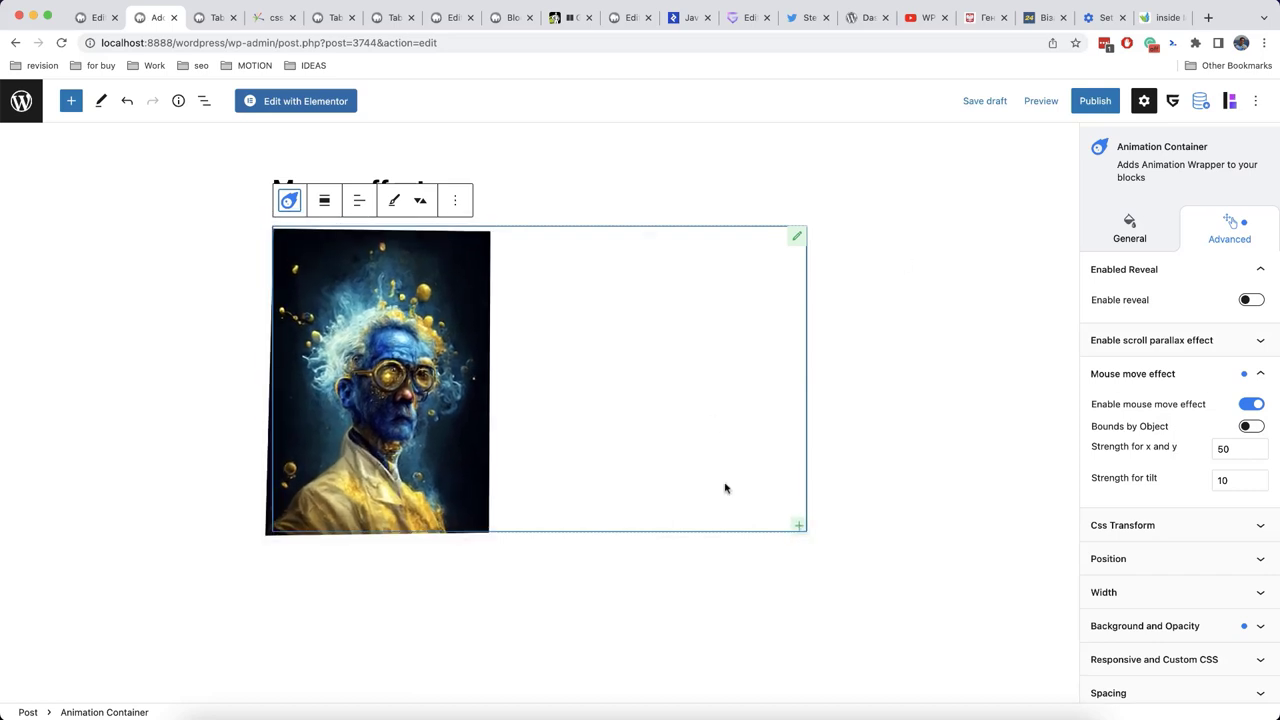
Switch on Bounds by Object in the container's mouse move effect settings.
{"action": "scroll", "coordinate": [1097, 331], "scroll_direction": "up", "scroll_amount": 1}
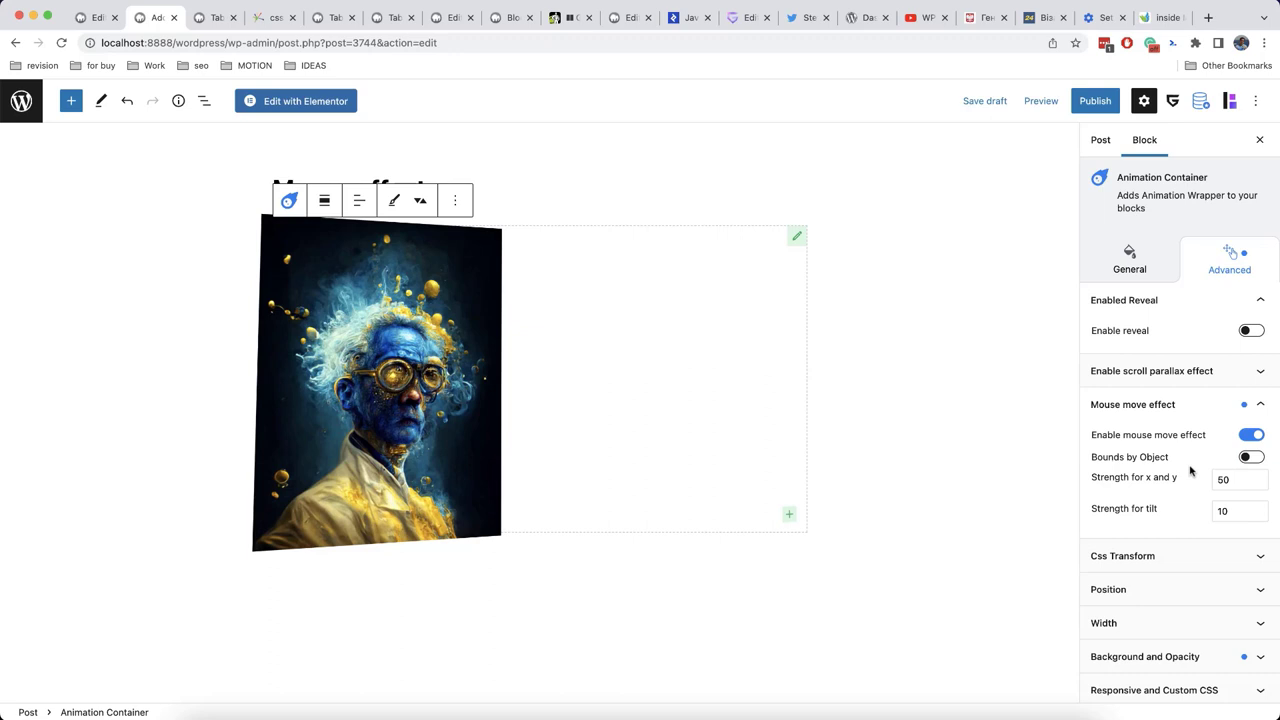
{"action": "left_click", "coordinate": [1255, 457]}
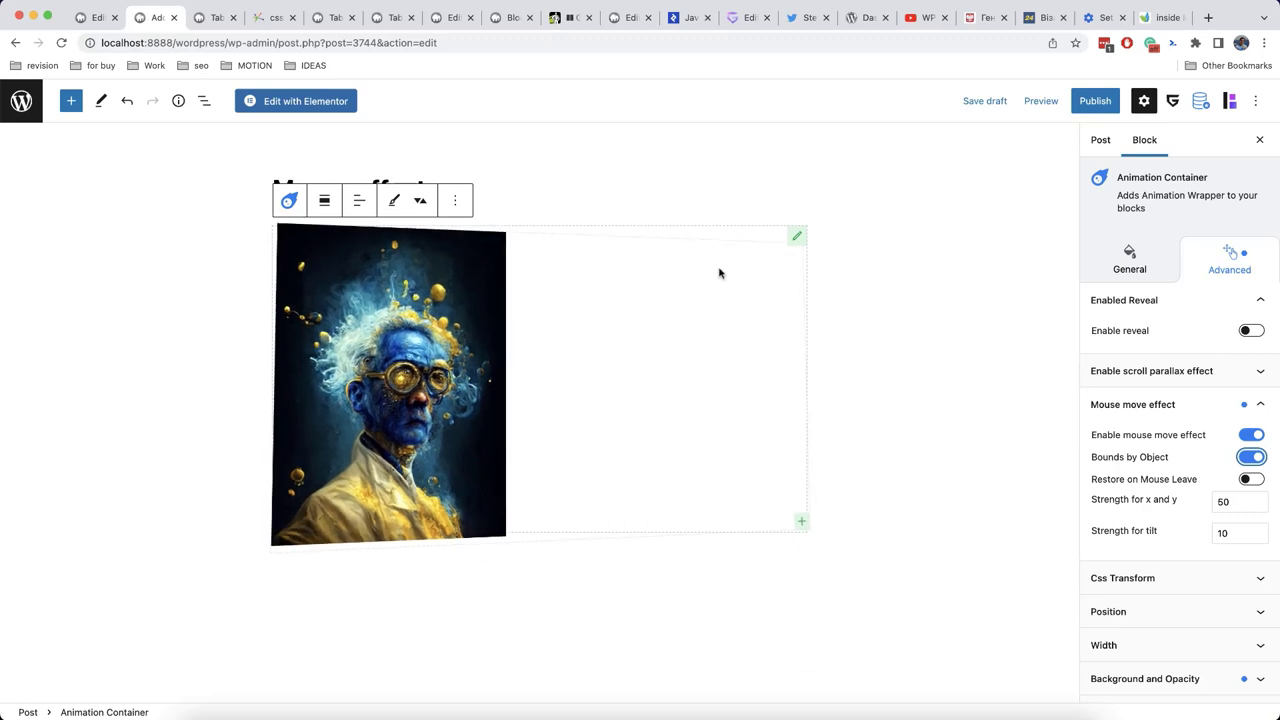
Enable Creative Mouse Follow under GreenShift's Interactive Options and save the settings.
{"action": "key", "text": "super+shift+comma"}
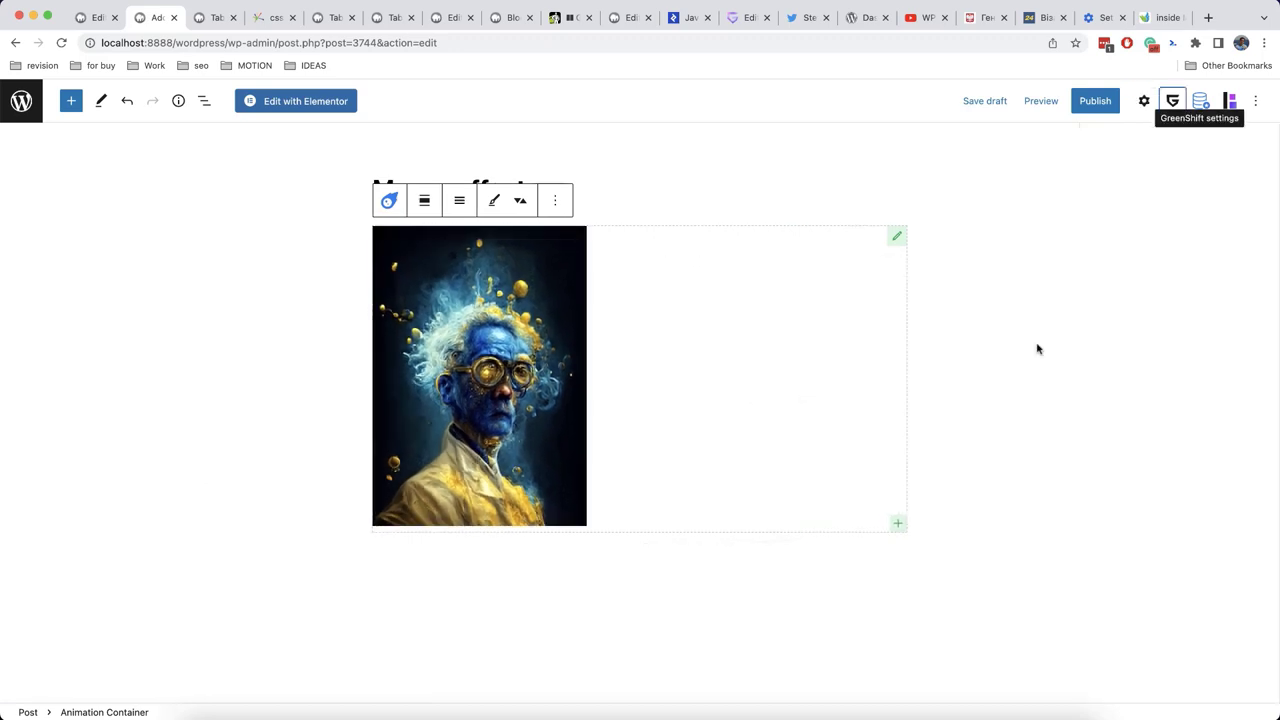
{"action": "left_click", "coordinate": [1143, 104]}
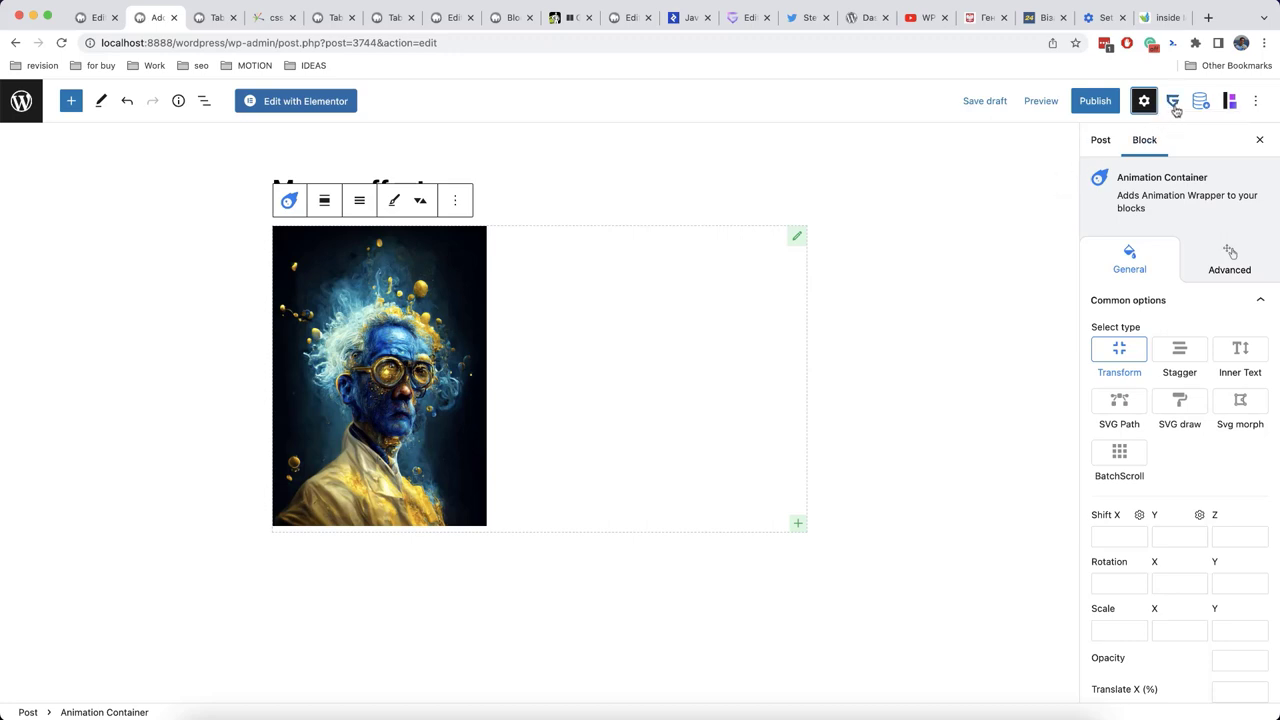
{"action": "left_click", "coordinate": [1177, 108]}
{"action": "left_click", "coordinate": [1177, 99]}
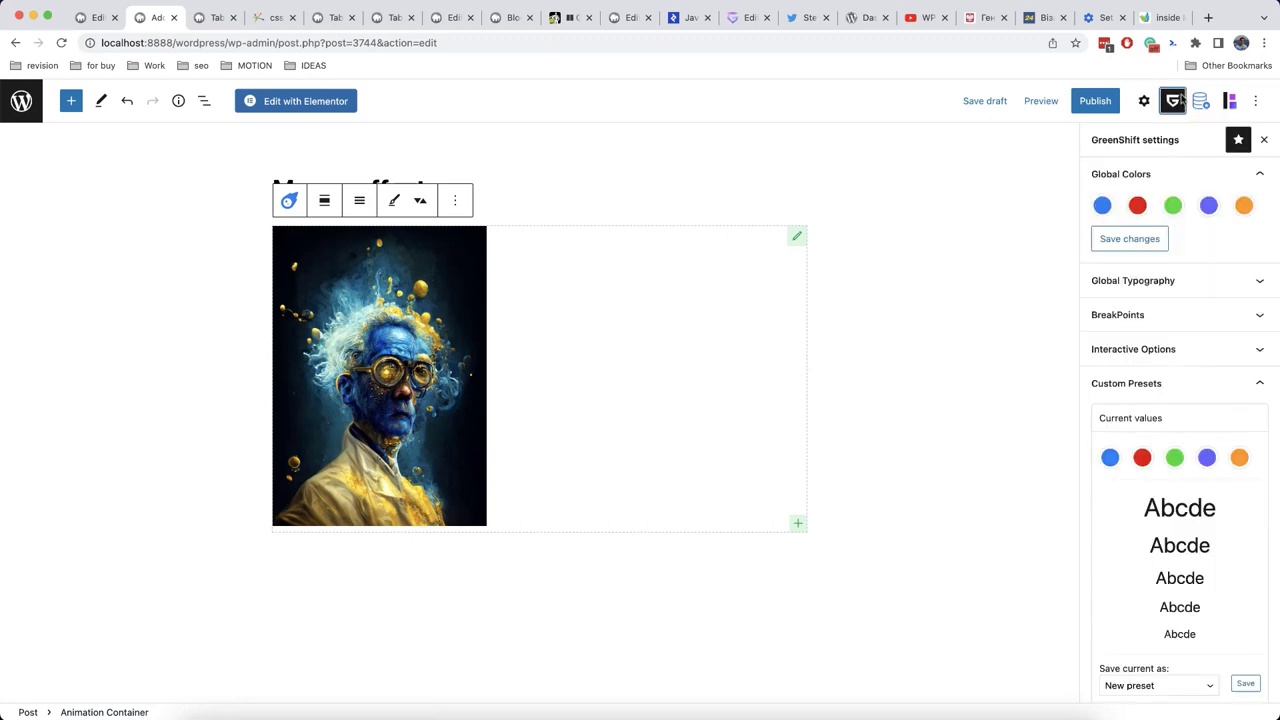
{"action": "left_click", "coordinate": [1152, 350]}
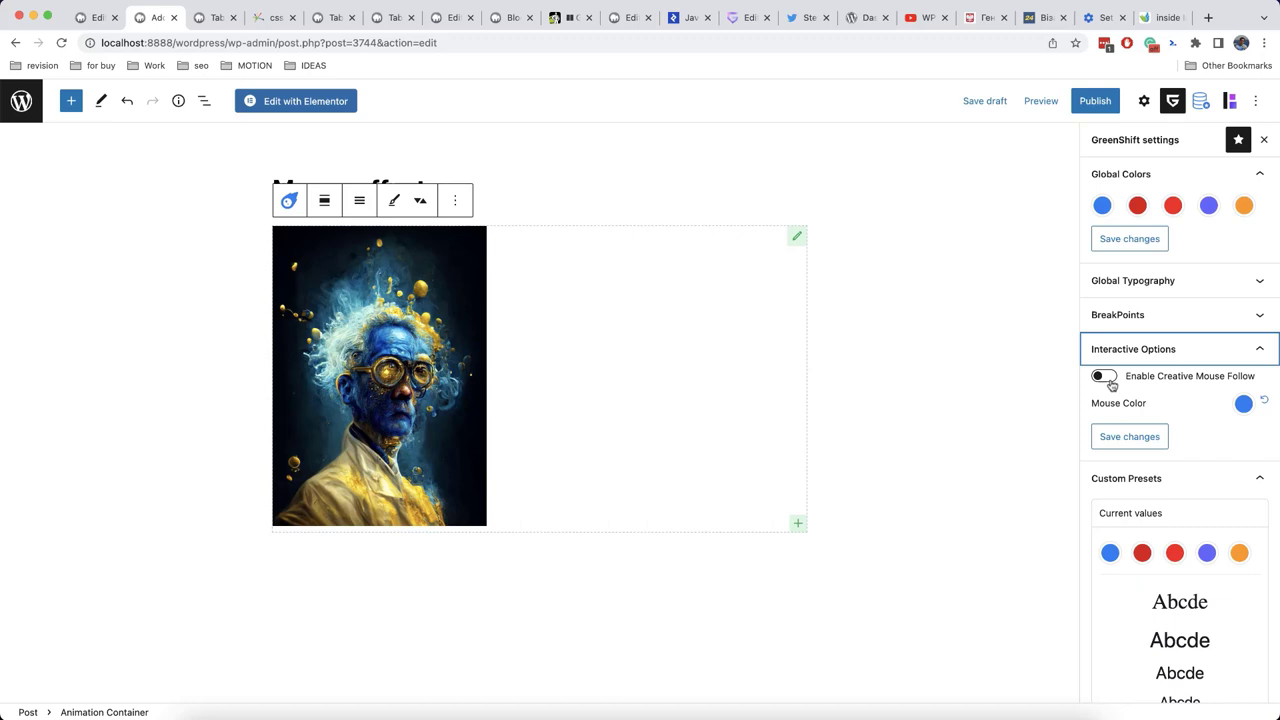
{"action": "left_click", "coordinate": [1109, 380]}
{"action": "left_click", "coordinate": [1157, 443]}
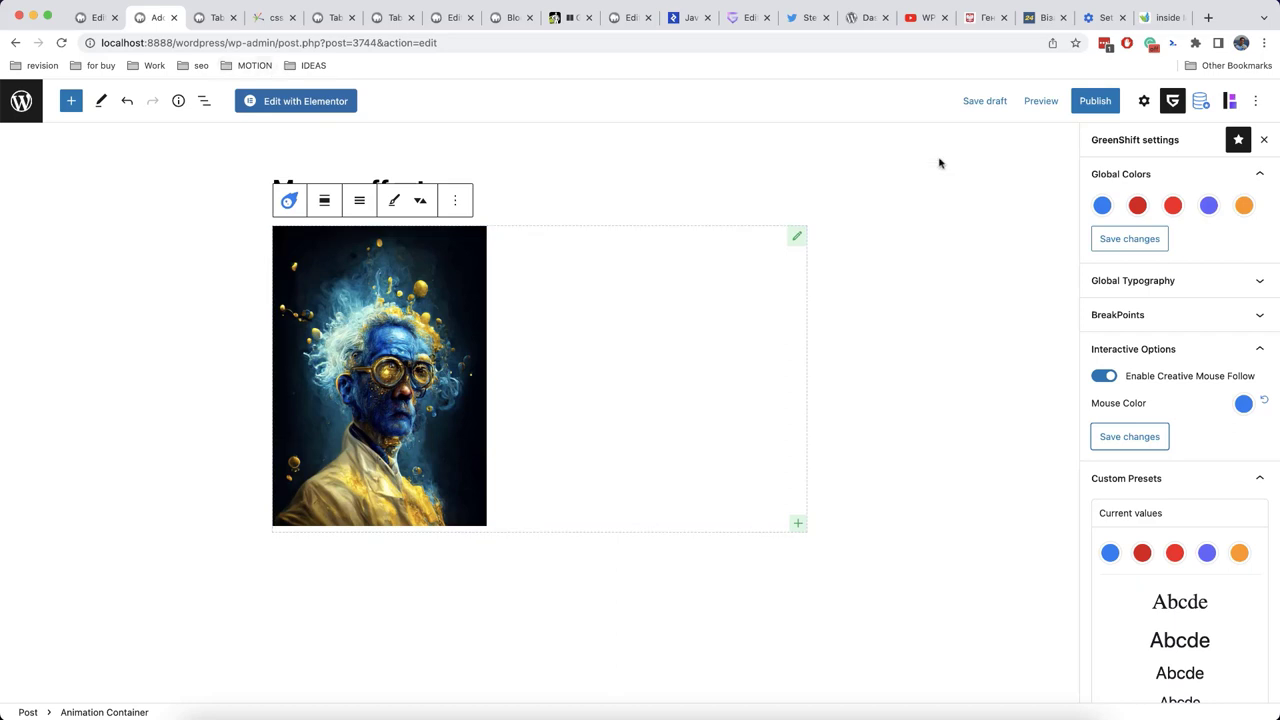
Publish the Mouse effects post and check its live page in a new tab.
{"action": "left_click", "coordinate": [1088, 104]}
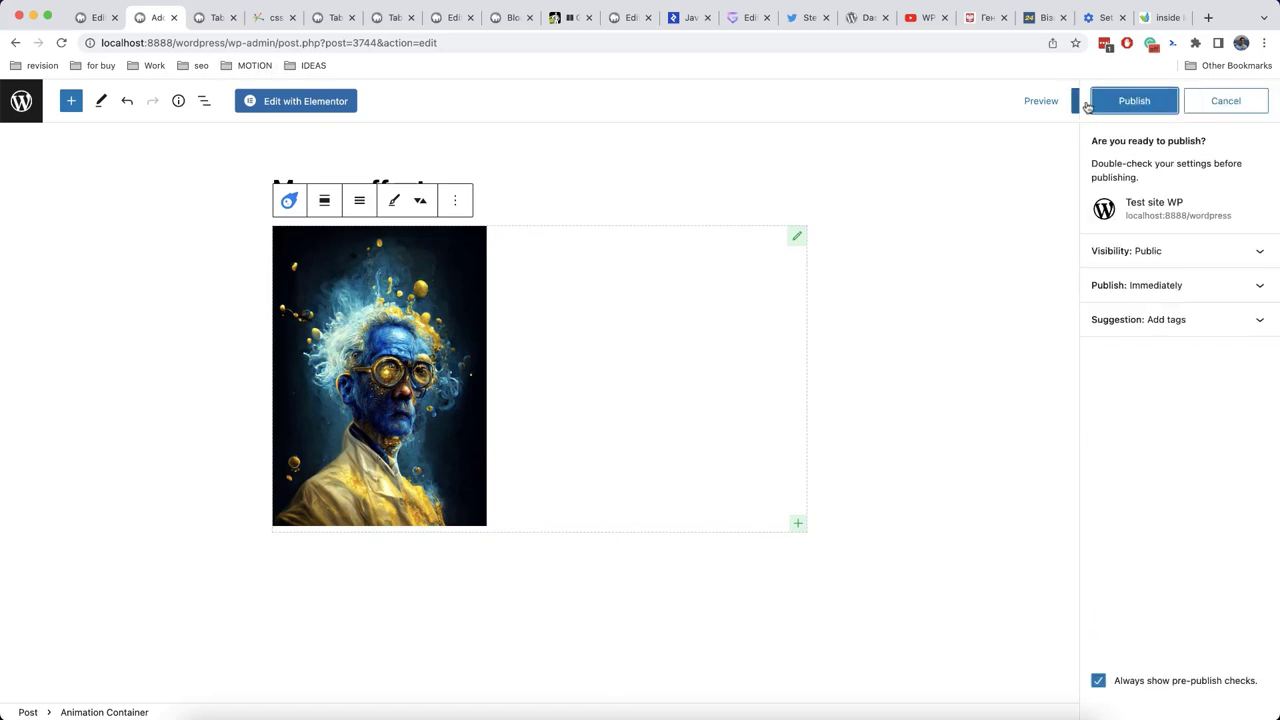
{"action": "left_click", "coordinate": [1140, 101]}
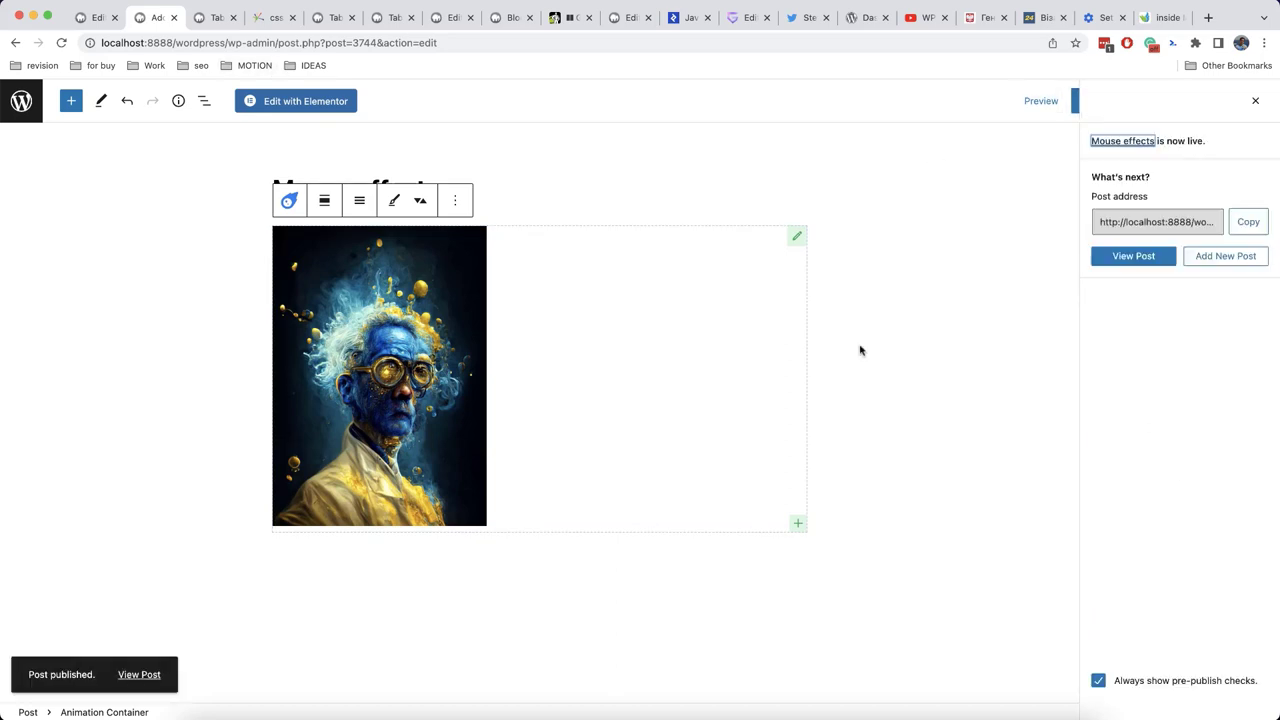
{"action": "right_click", "coordinate": [154, 677]}
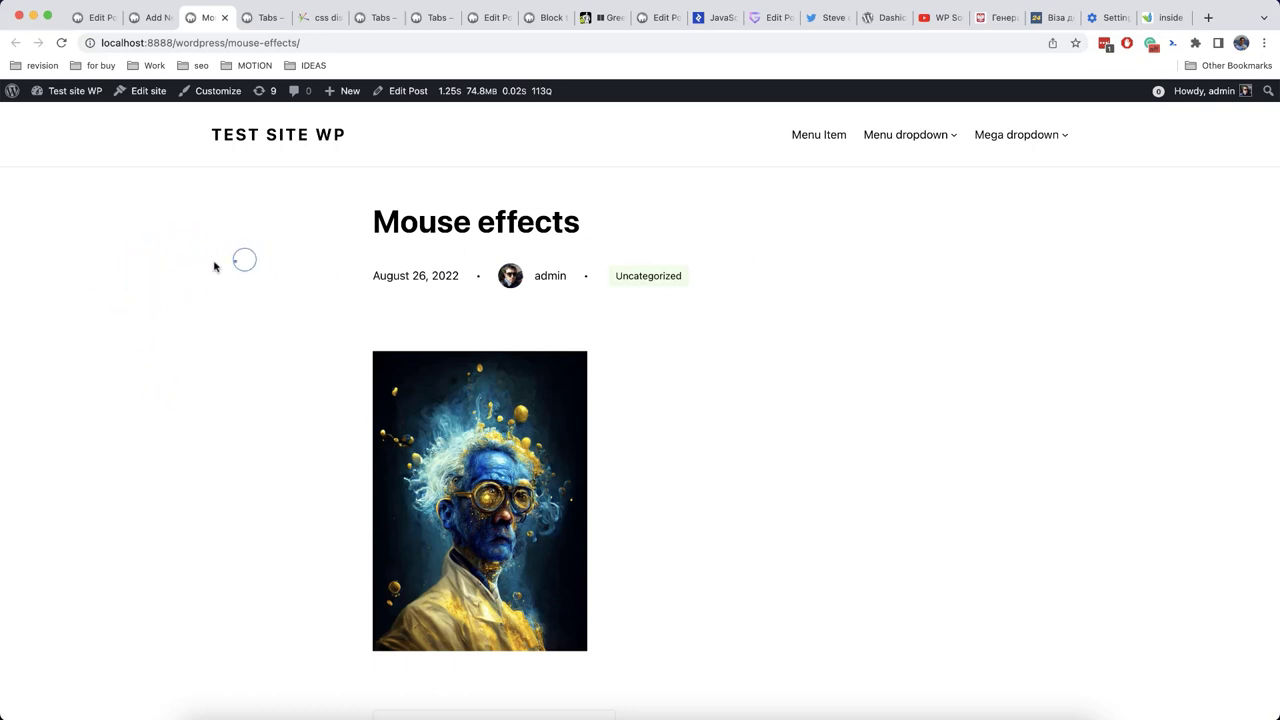
{"action": "left_click", "coordinate": [164, 18]}
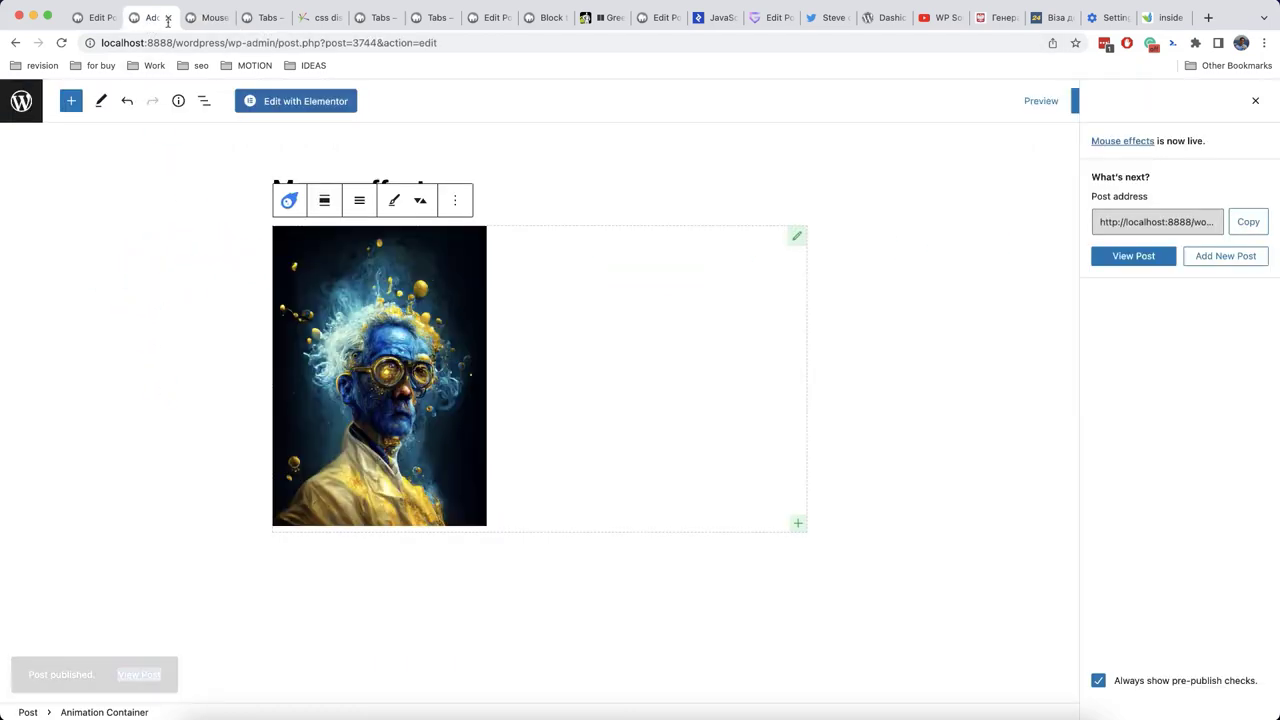
Disable Creative Mouse Follow in GreenShift's Interactive Options and save the change.
{"action": "left_click", "coordinate": [1251, 102]}
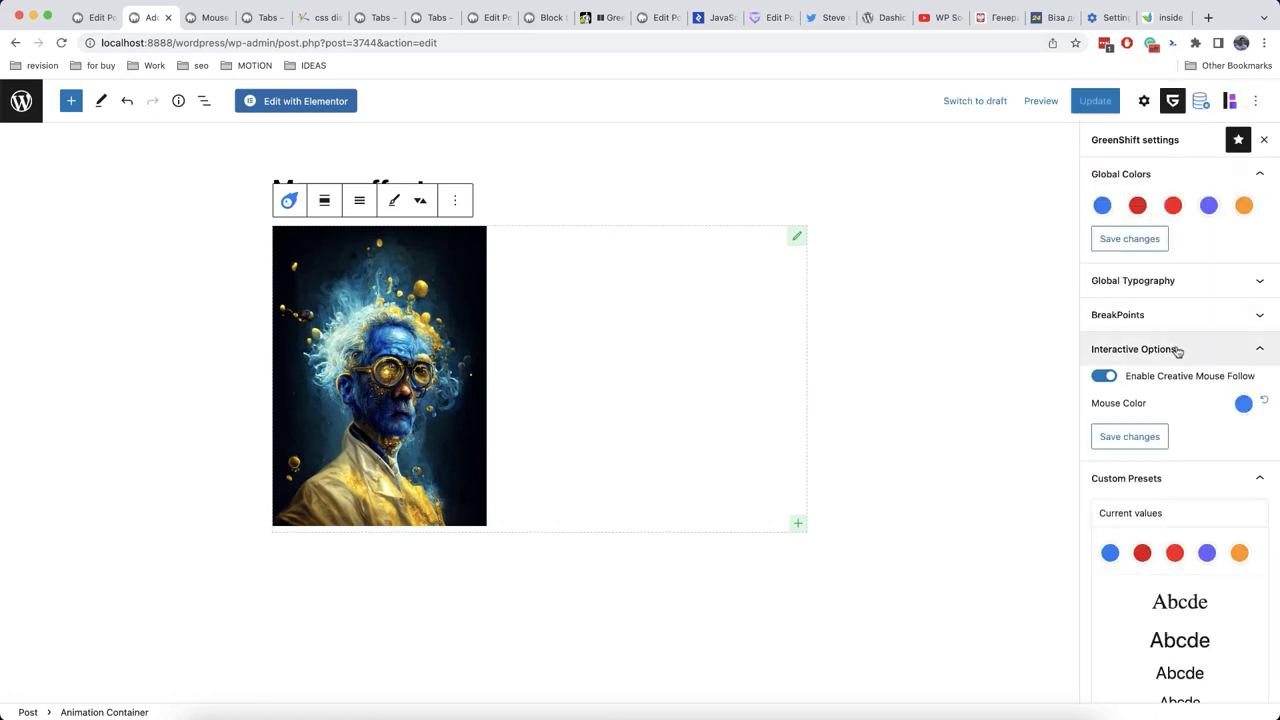
{"action": "left_click", "coordinate": [1103, 377]}
{"action": "left_click", "coordinate": [1103, 377]}
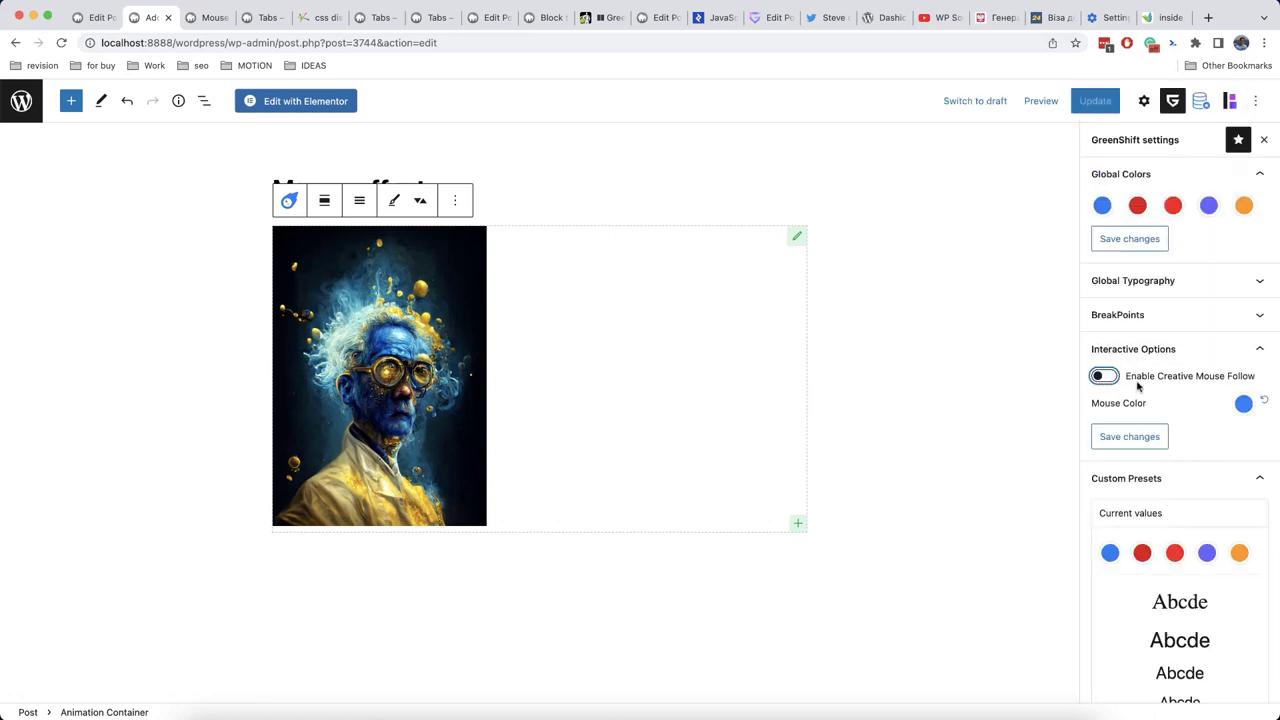
{"action": "left_click", "coordinate": [1150, 440]}
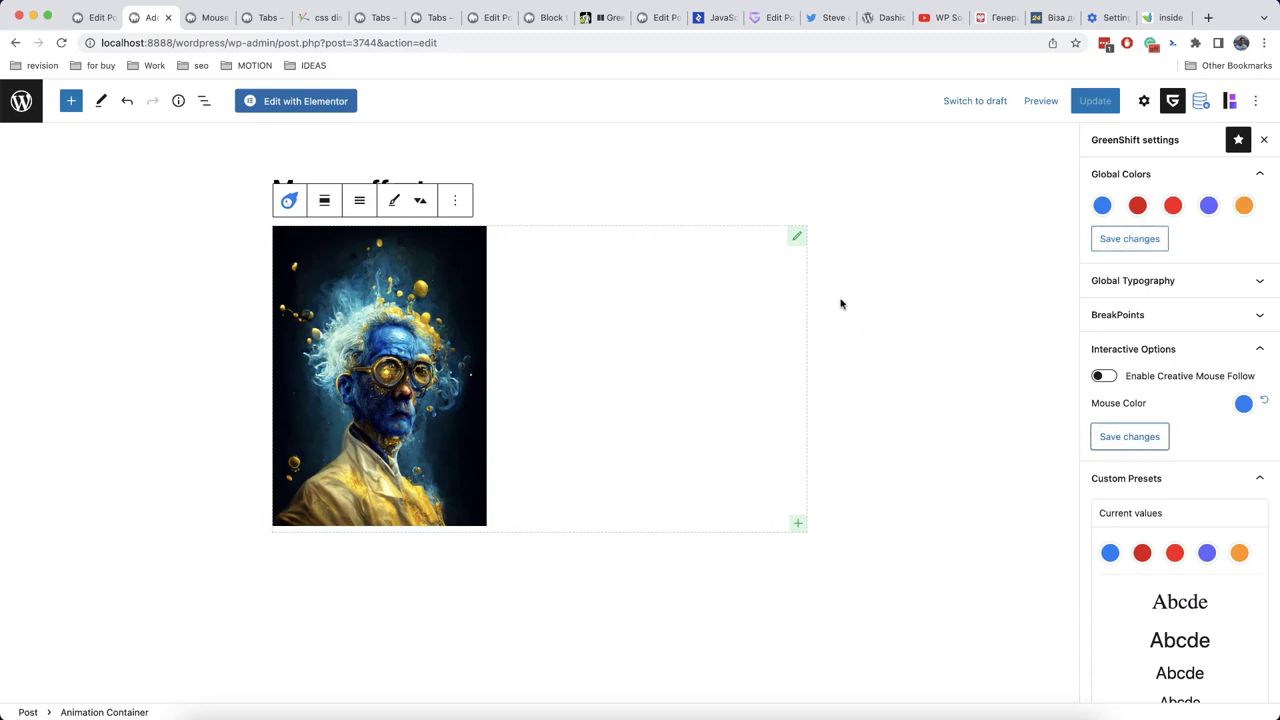
Add an Animation Container below the title, using /ani, holding an SVG Shape block.
{"action": "left_click", "coordinate": [523, 190]}
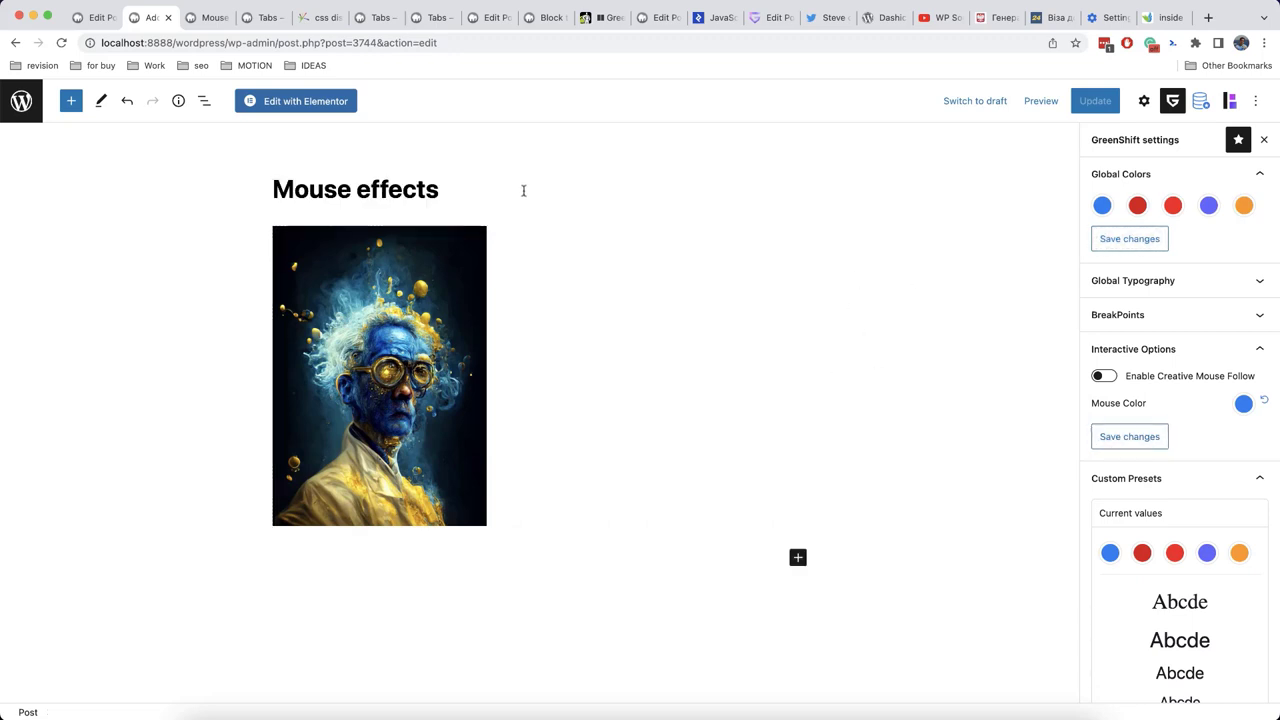
{"action": "key", "text": "Return"}
{"action": "type", "text": "/ani"}
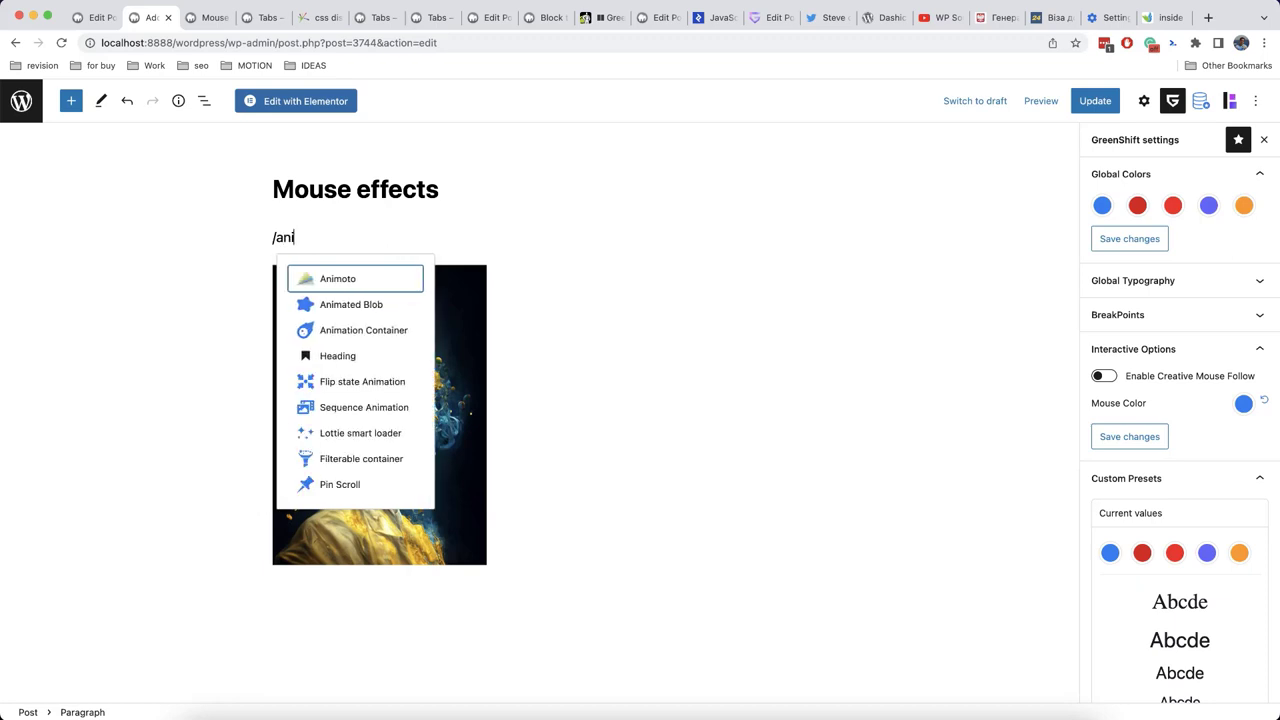
{"action": "key", "text": "Down"}
{"action": "key", "text": "Down"}
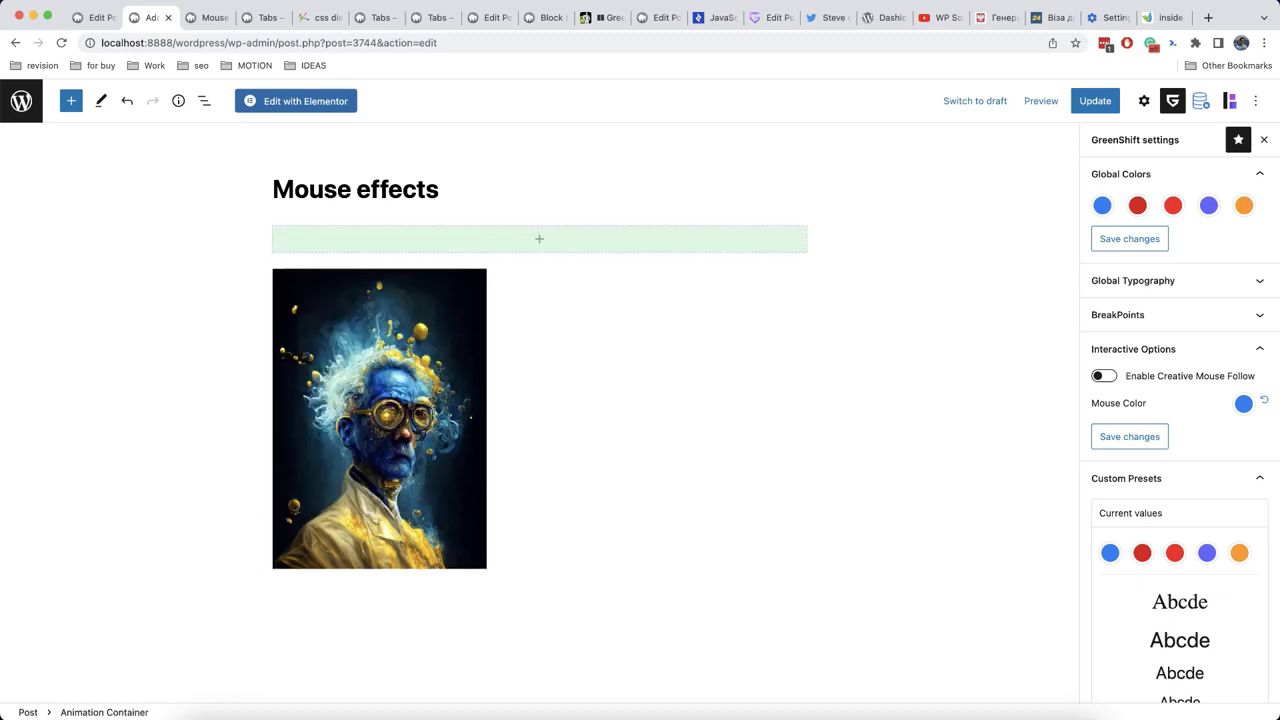
{"action": "left_click", "coordinate": [541, 240]}
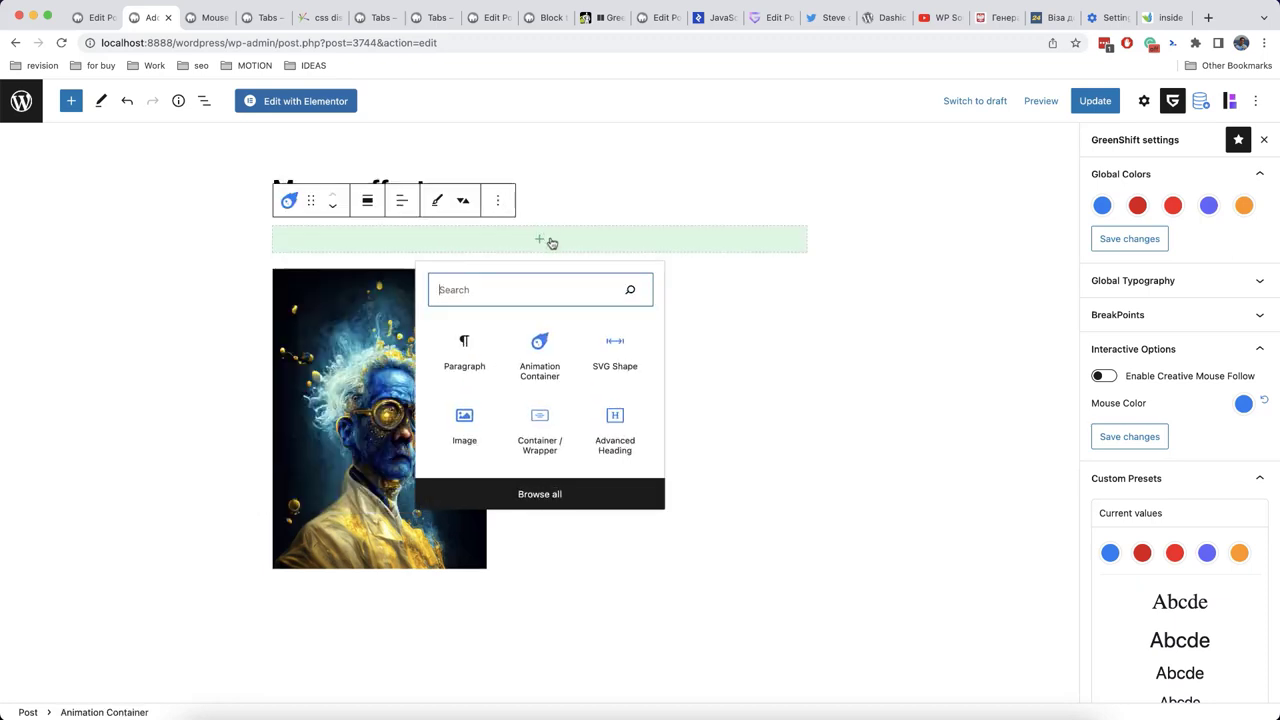
{"action": "left_click", "coordinate": [610, 353]}
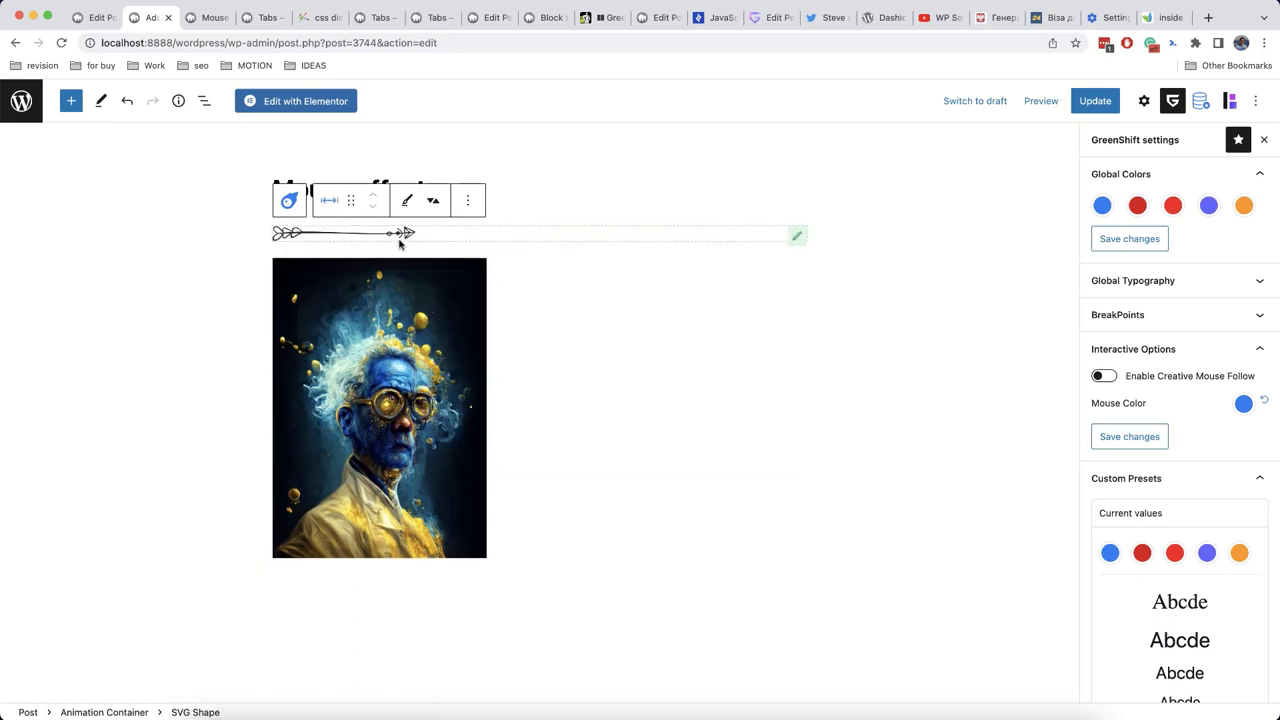
{"action": "left_click", "coordinate": [1145, 103]}
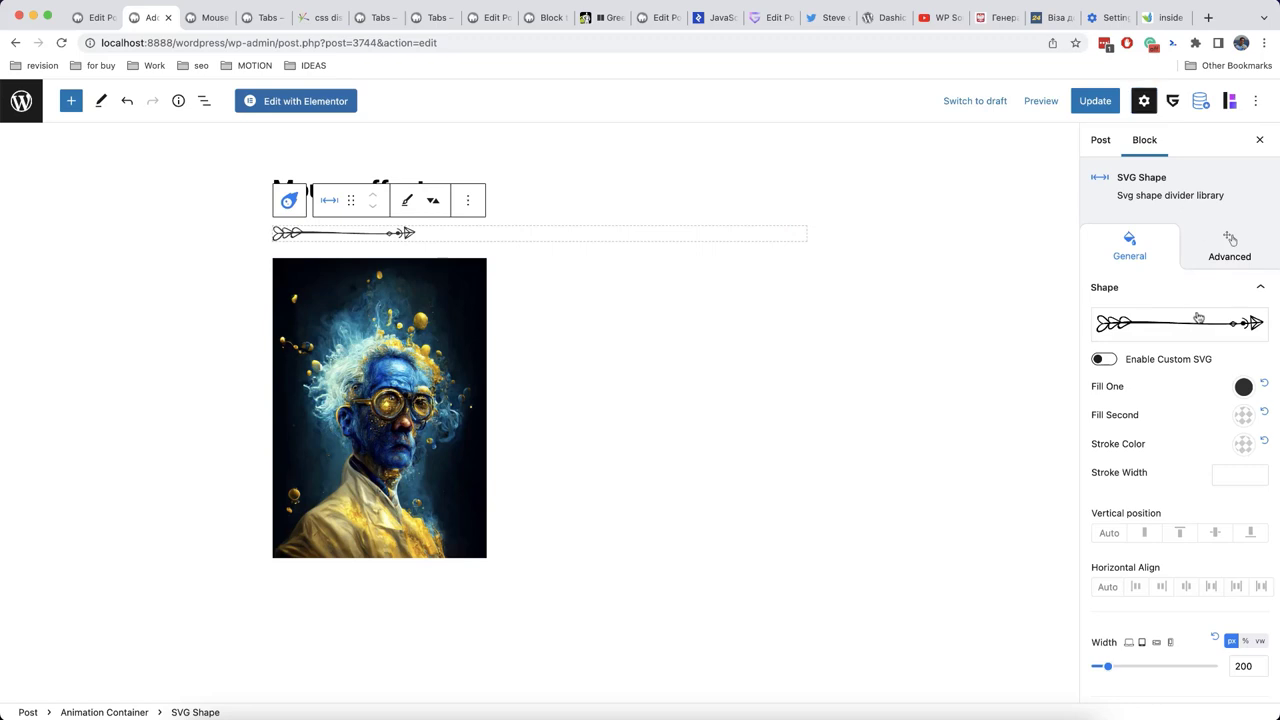
{"action": "left_click", "coordinate": [1199, 319]}
Change the SVG Shape to the large circle shape.
{"action": "scroll", "coordinate": [1170, 440], "scroll_direction": "down", "scroll_amount": 5}
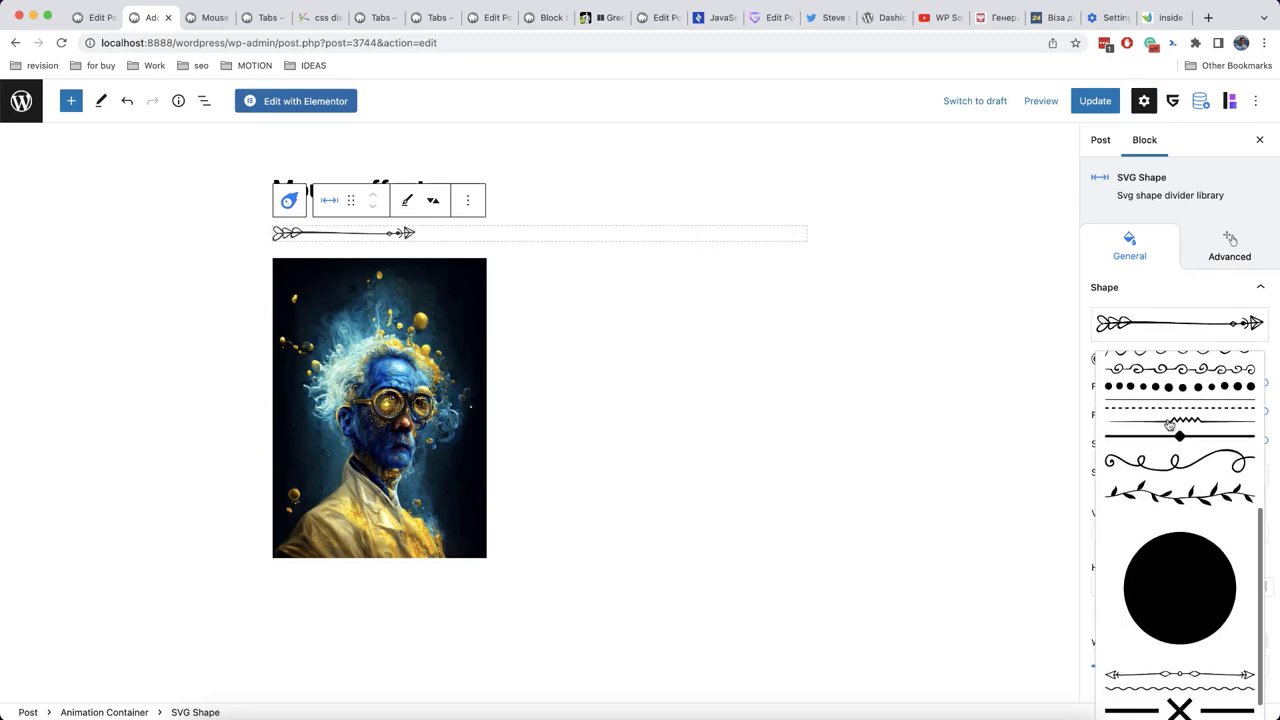
{"action": "left_click", "coordinate": [1177, 535]}
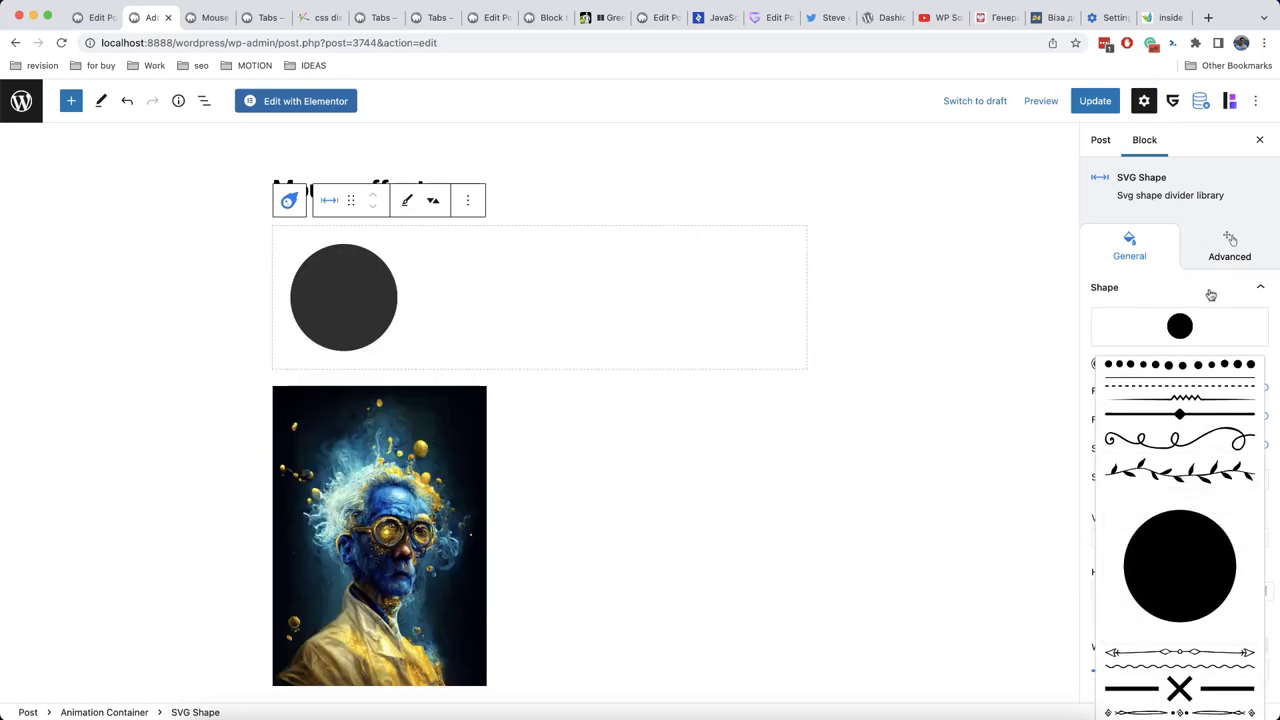
{"action": "left_click", "coordinate": [1160, 325]}
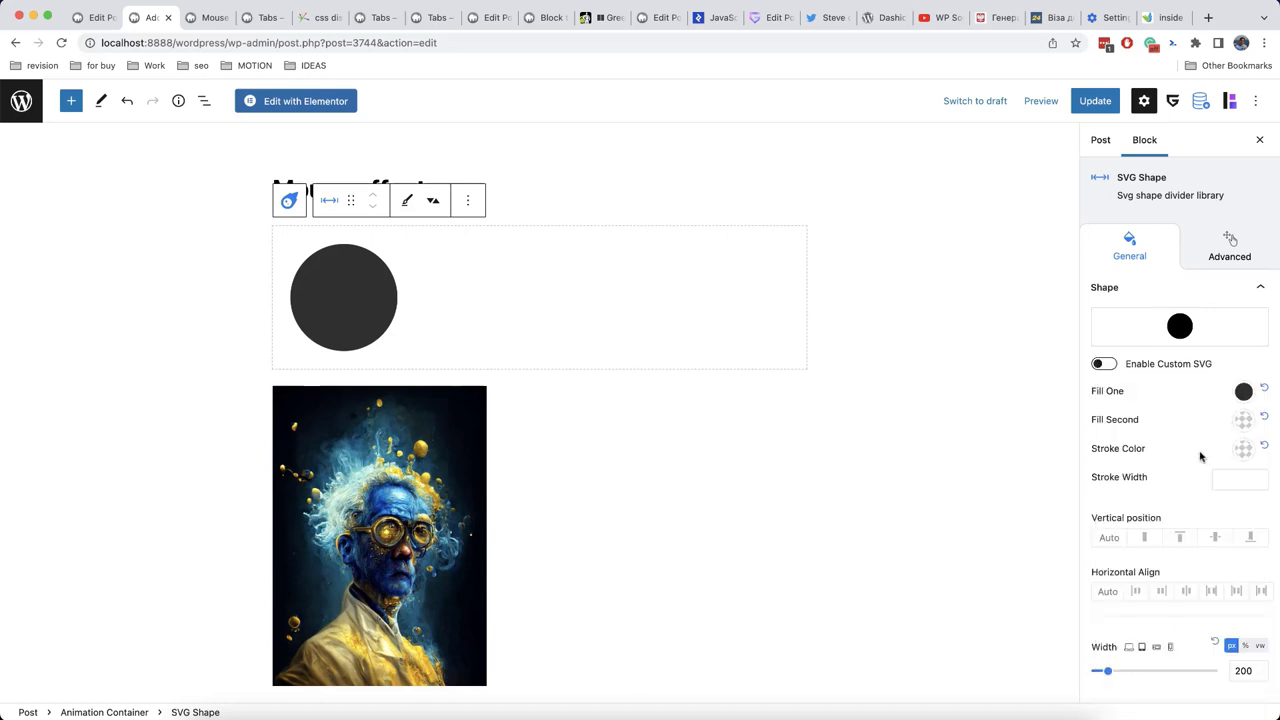
Fill the circle with the red theme swatch and set its width to 170.
{"action": "left_click", "coordinate": [1243, 393]}
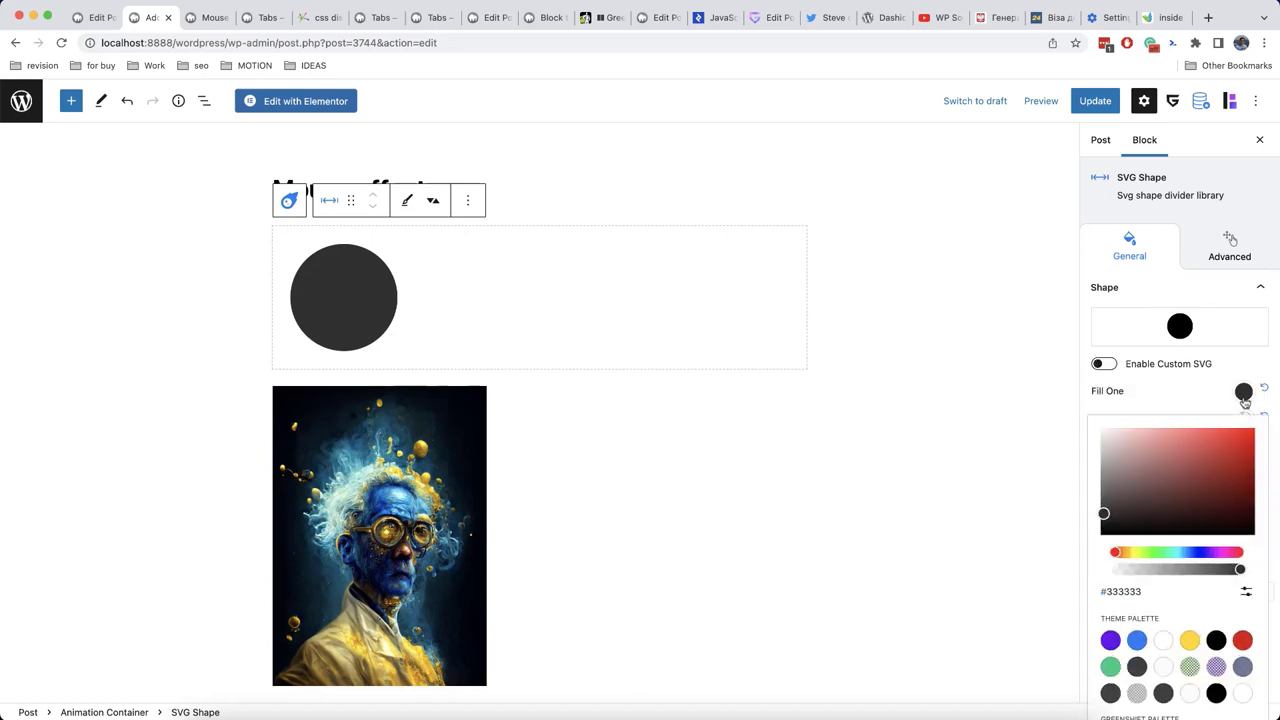
{"action": "left_click", "coordinate": [1190, 641]}
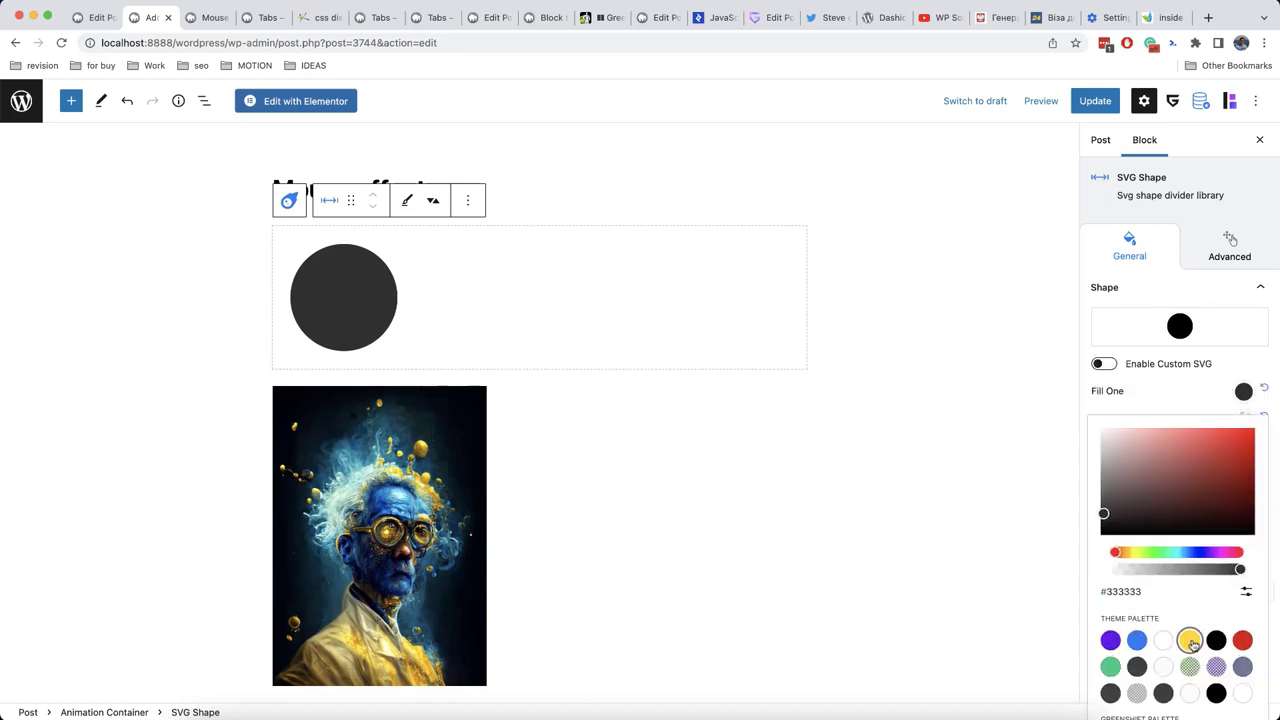
{"action": "left_click", "coordinate": [1196, 390]}
{"action": "left_click", "coordinate": [1243, 394]}
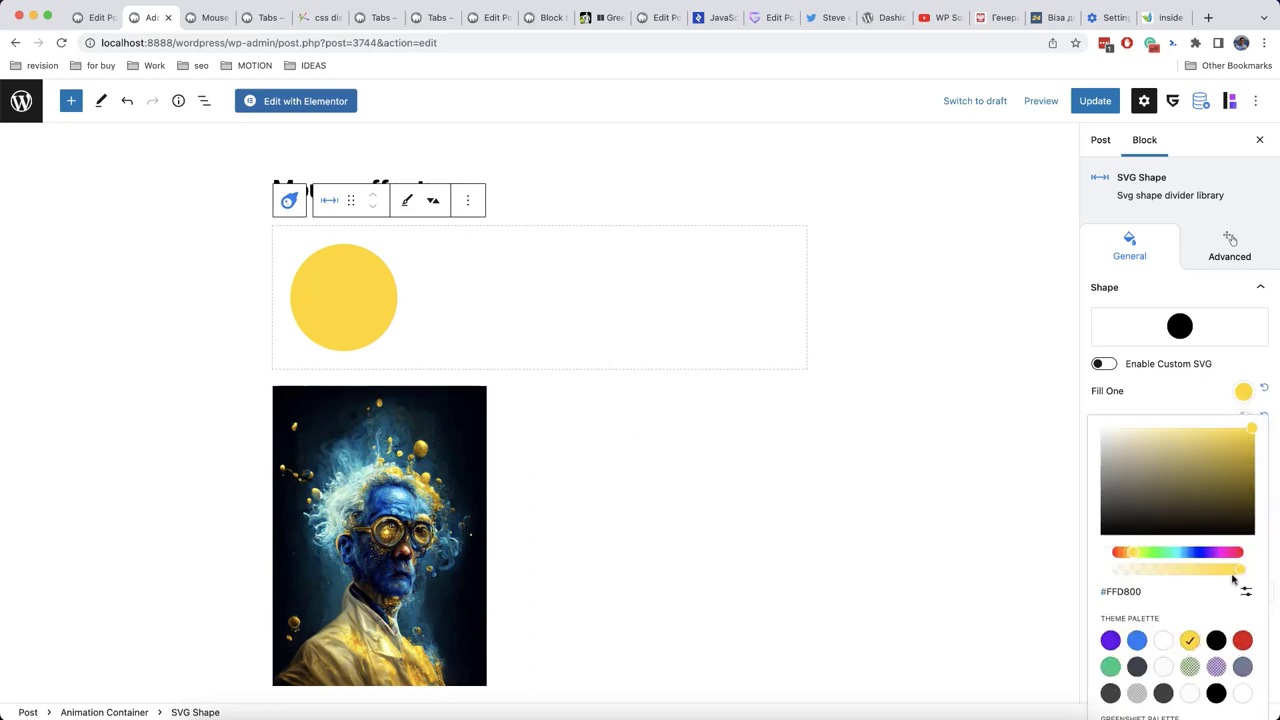
{"action": "left_click", "coordinate": [1243, 640]}
{"action": "left_click", "coordinate": [1185, 400]}
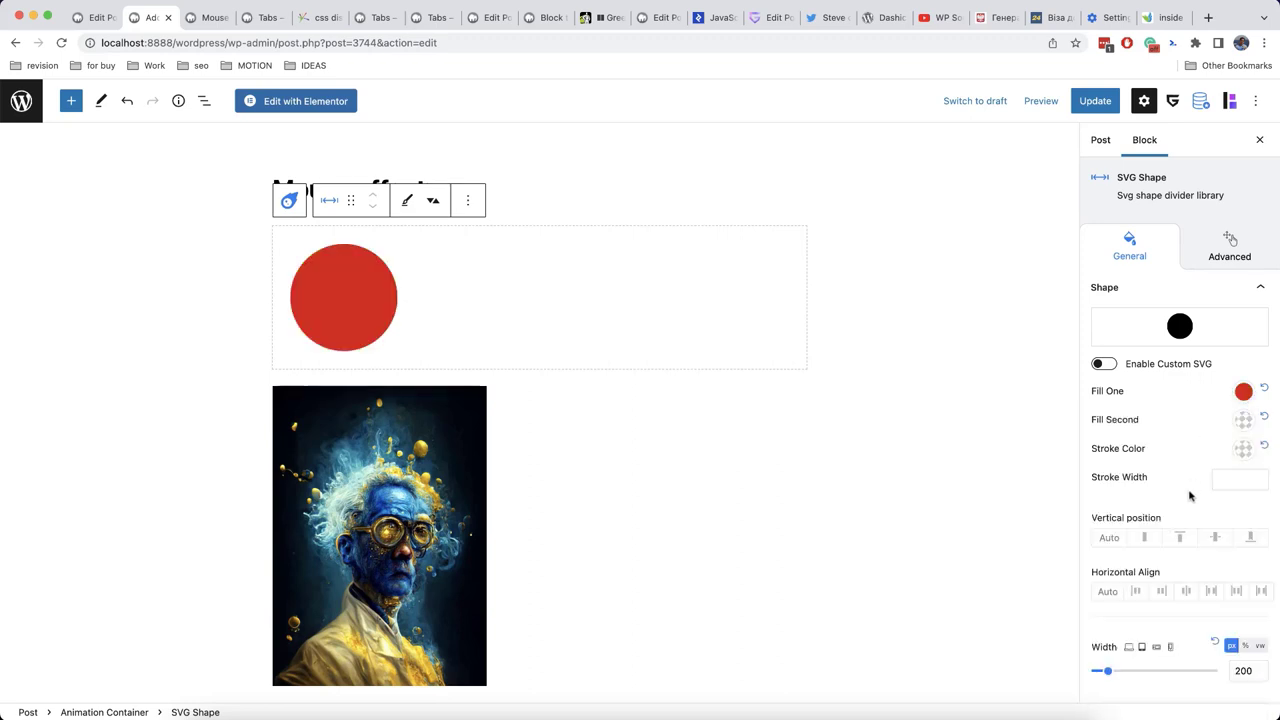
{"action": "key", "text": "Delete"}
{"action": "type", "text": "1"}
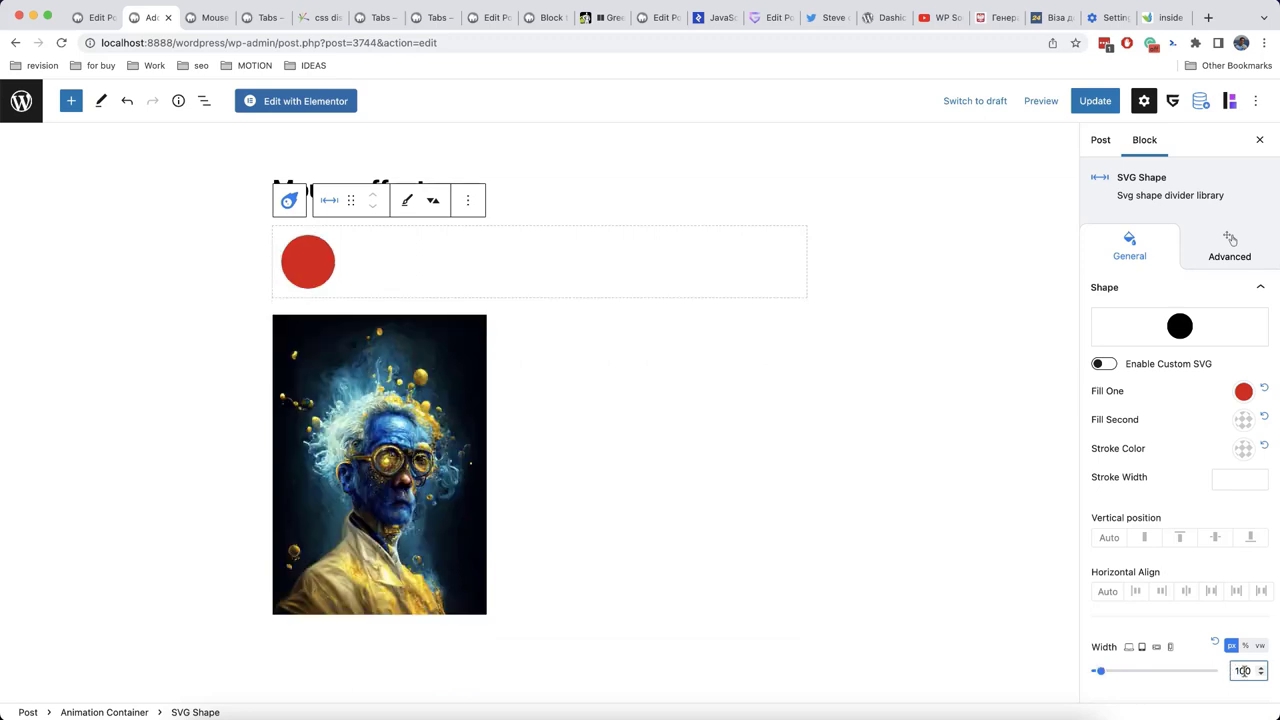
{"action": "type", "text": "70"}
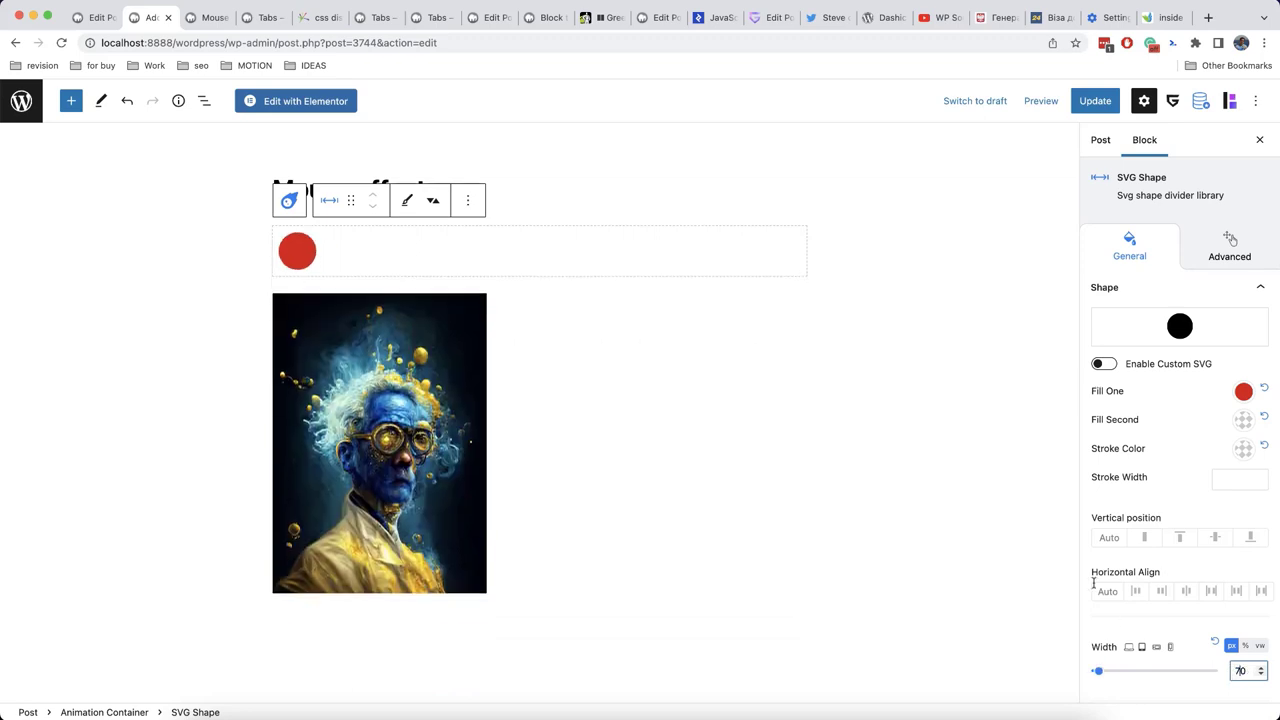
Set the red circle's Animation Container trigger type to Mouse Follow.
{"action": "left_click", "coordinate": [291, 201]}
{"action": "scroll", "coordinate": [1161, 347], "scroll_direction": "down", "scroll_amount": 10}
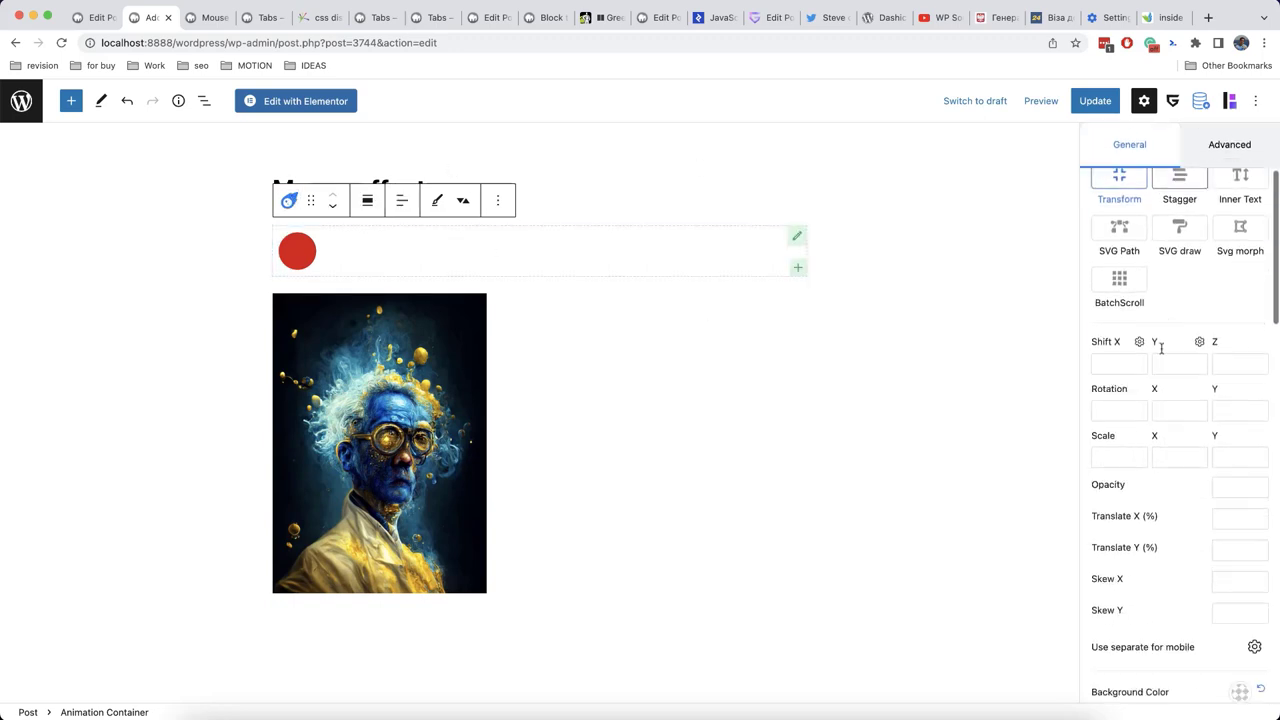
{"action": "scroll", "coordinate": [1161, 347], "scroll_direction": "down", "scroll_amount": 2}
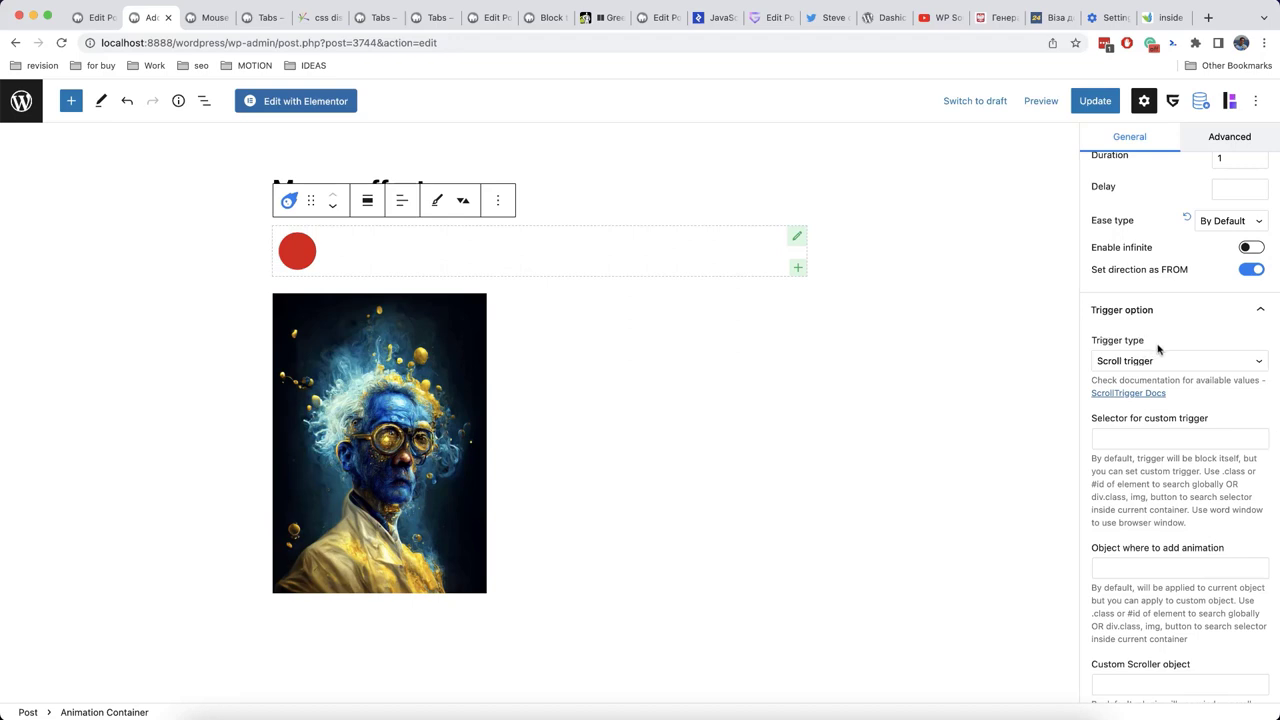
{"action": "left_click", "coordinate": [1132, 362]}
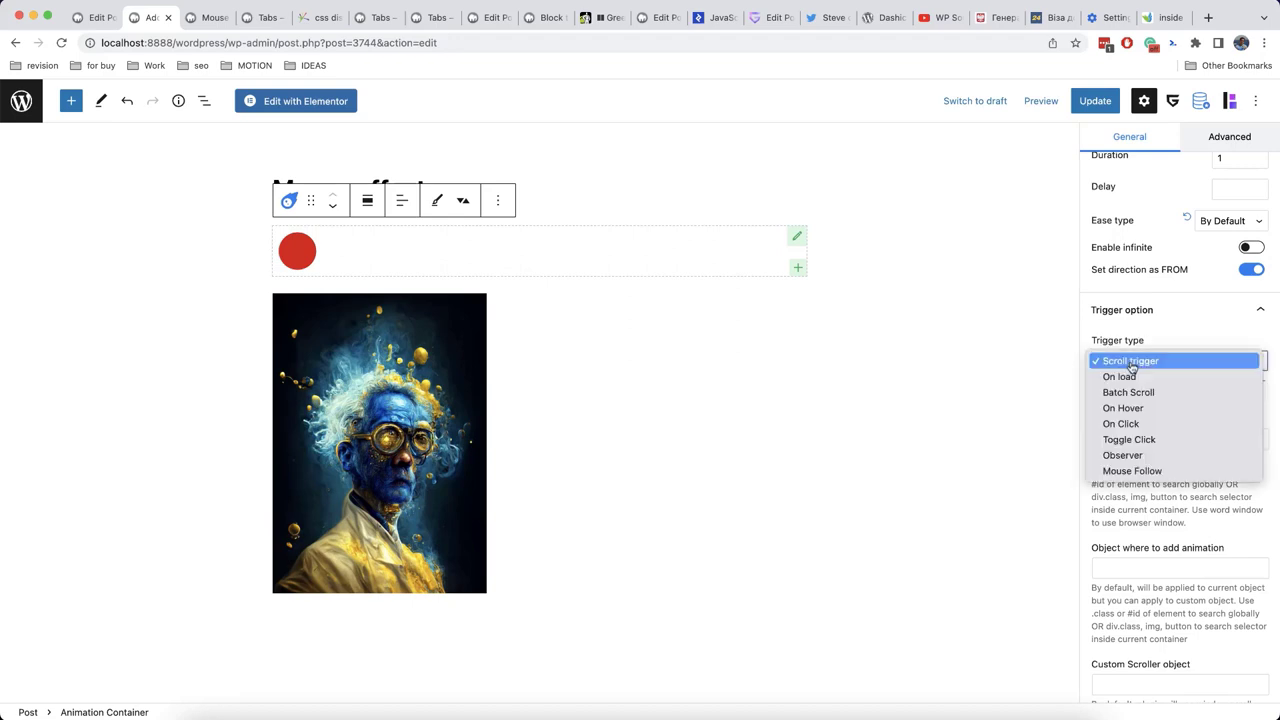
{"action": "left_click", "coordinate": [1140, 471]}
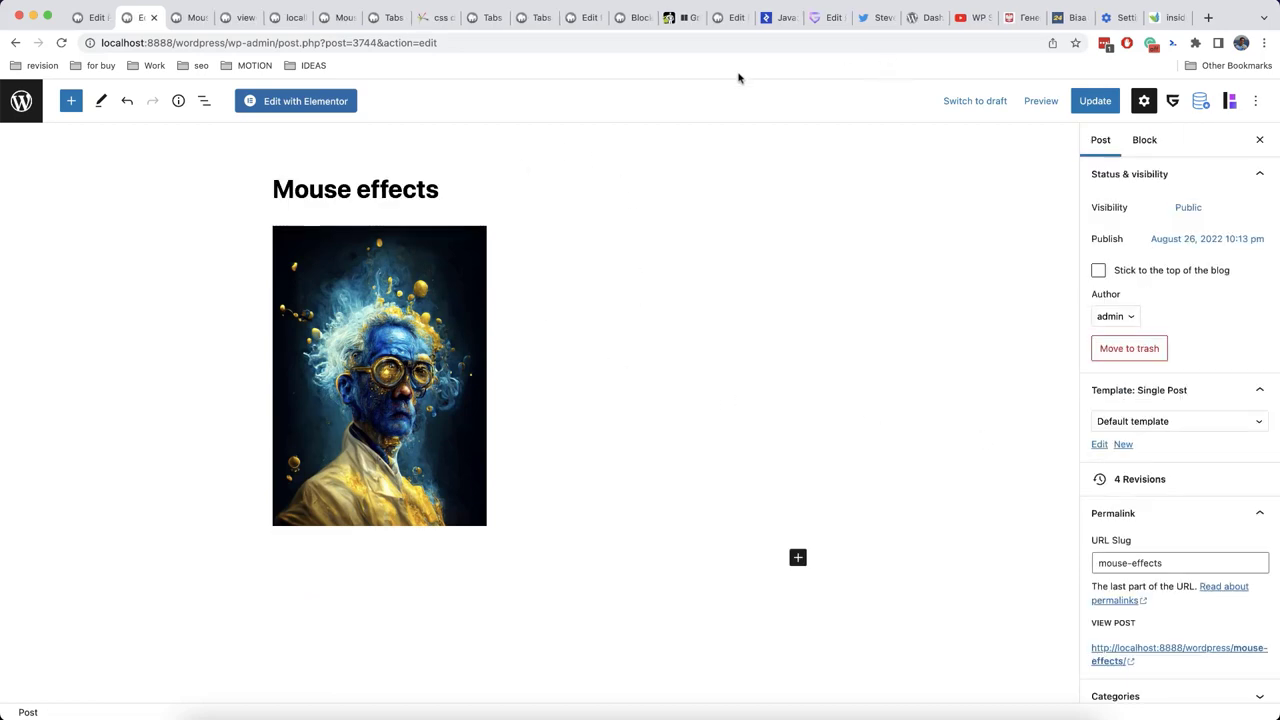
Reload the editor, dismiss the backup notice and reselect the first Animation Container.
{"action": "left_click", "coordinate": [63, 43]}
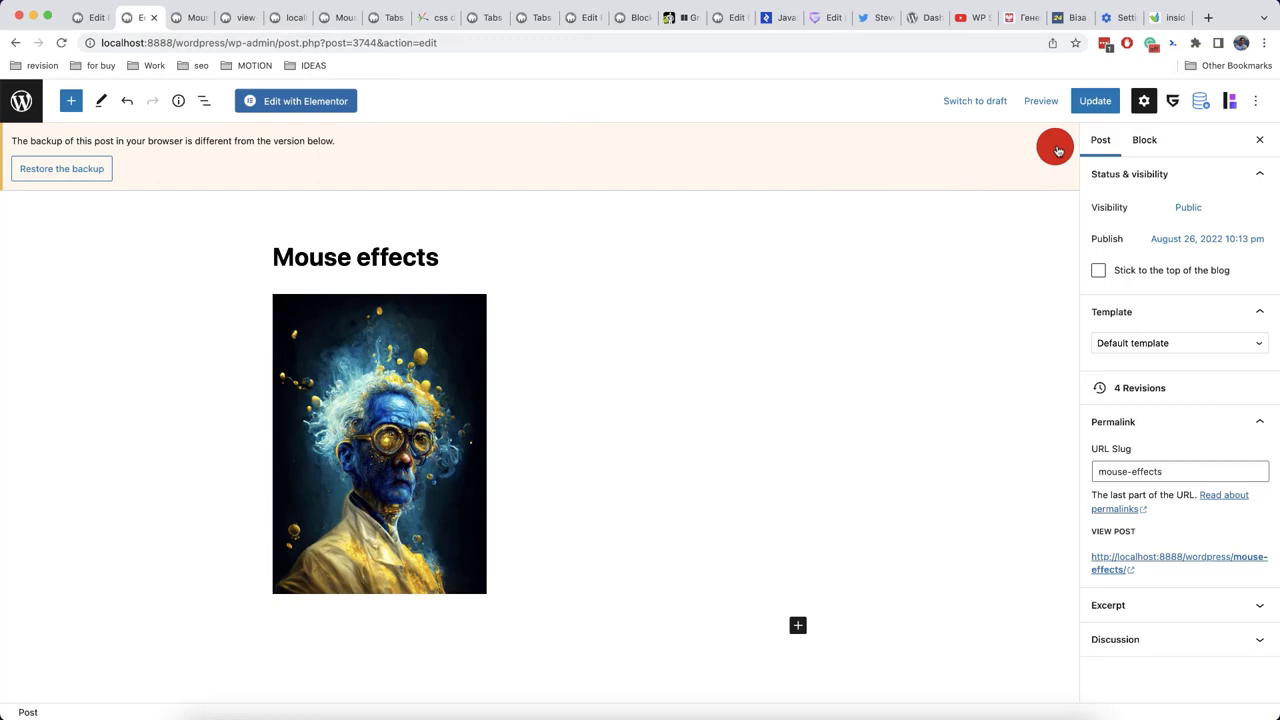
{"action": "left_click", "coordinate": [1058, 150]}
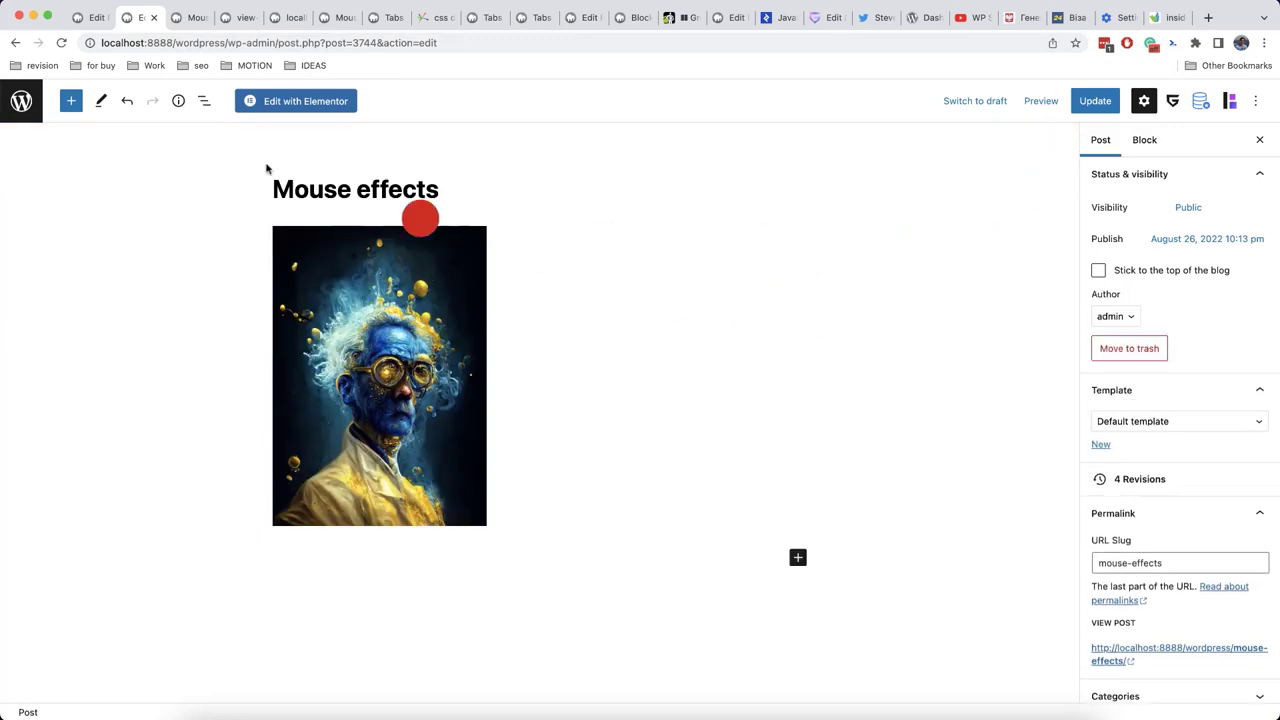
{"action": "left_click", "coordinate": [203, 101]}
{"action": "left_click", "coordinate": [118, 174]}
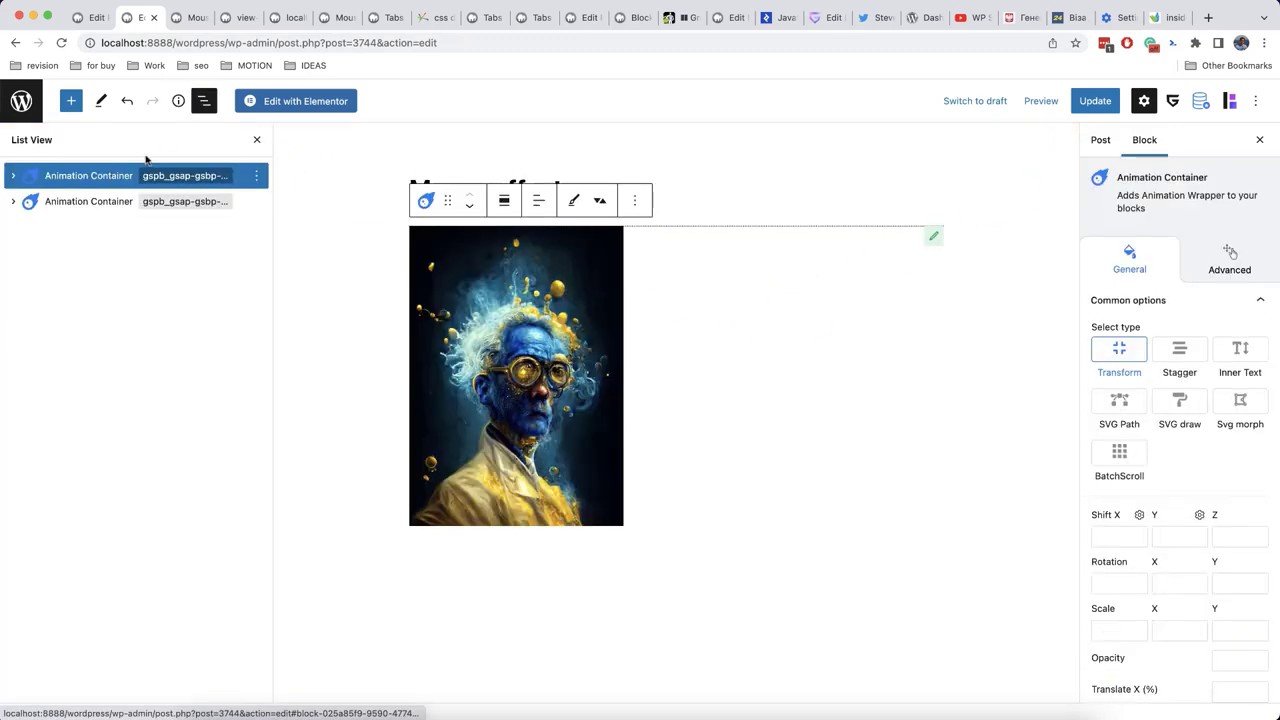
{"action": "left_click", "coordinate": [256, 139]}
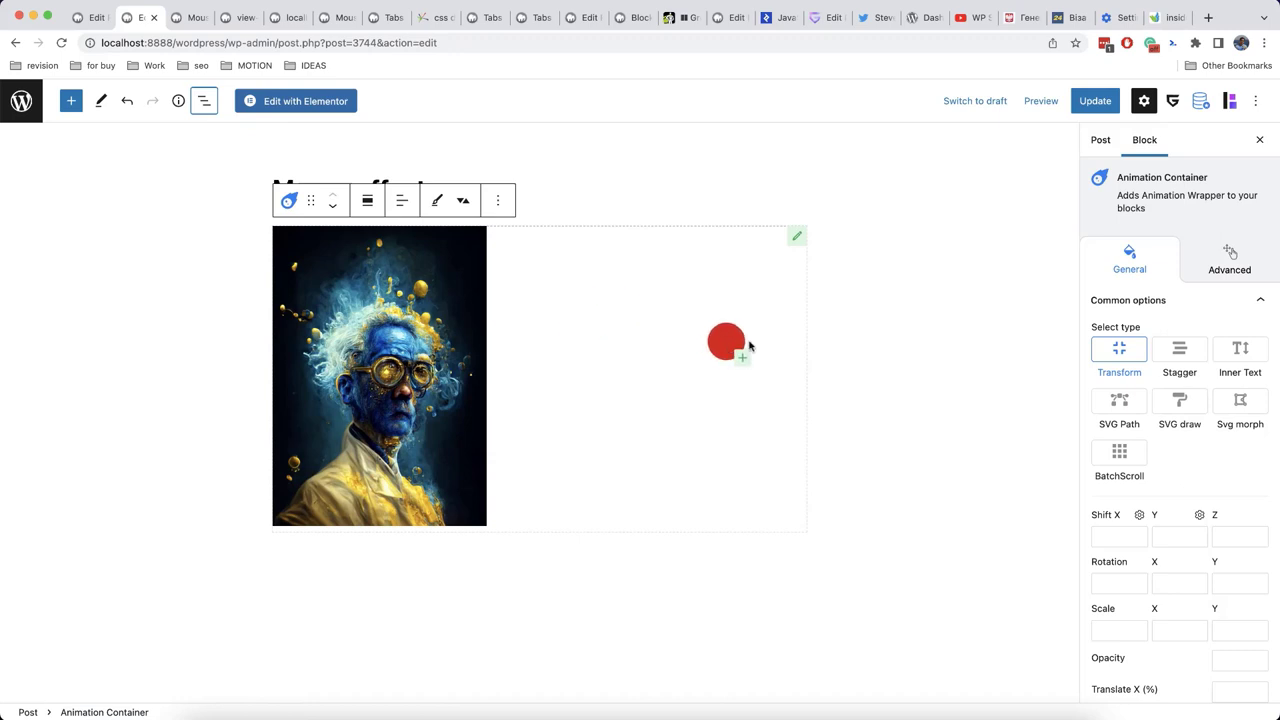
Set the mouse-following dot's follow speed to 0,3 and switch to the live Mouse effects post.
{"action": "scroll", "coordinate": [1200, 480], "scroll_direction": "down", "scroll_amount": 5}
{"action": "scroll", "coordinate": [1202, 480], "scroll_direction": "down", "scroll_amount": 6}
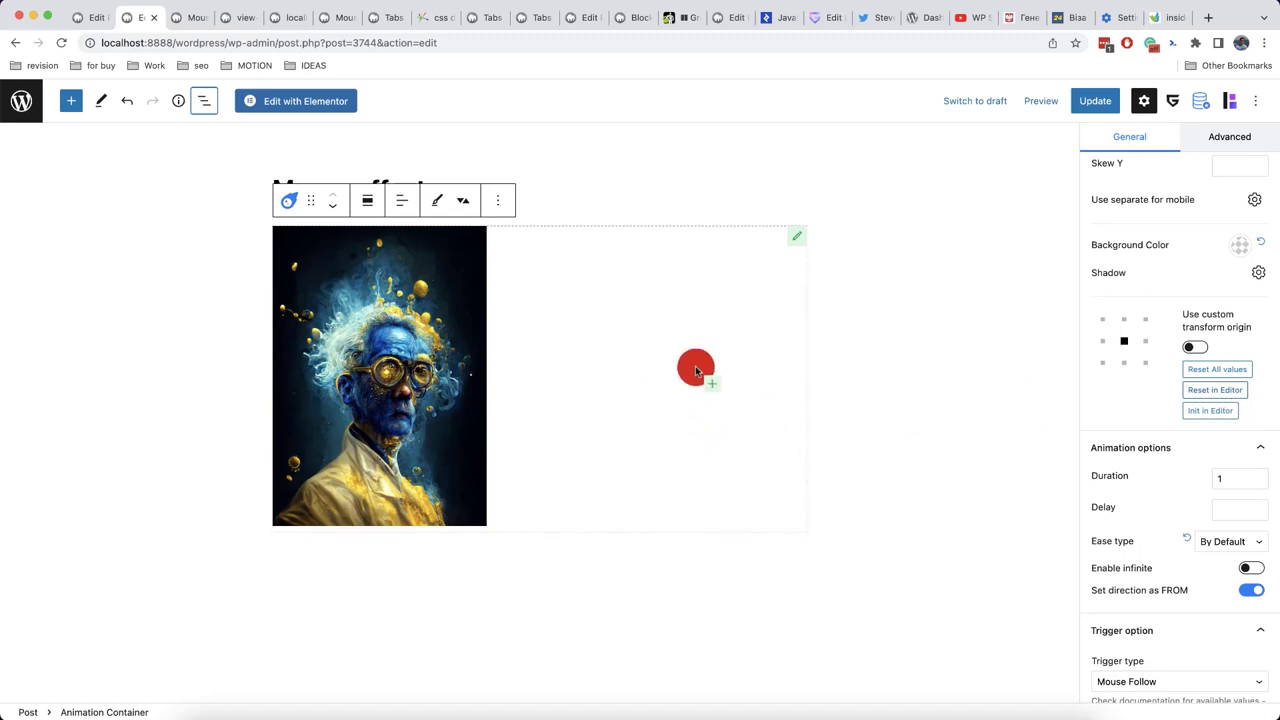
{"action": "scroll", "coordinate": [1160, 491], "scroll_direction": "down", "scroll_amount": 7}
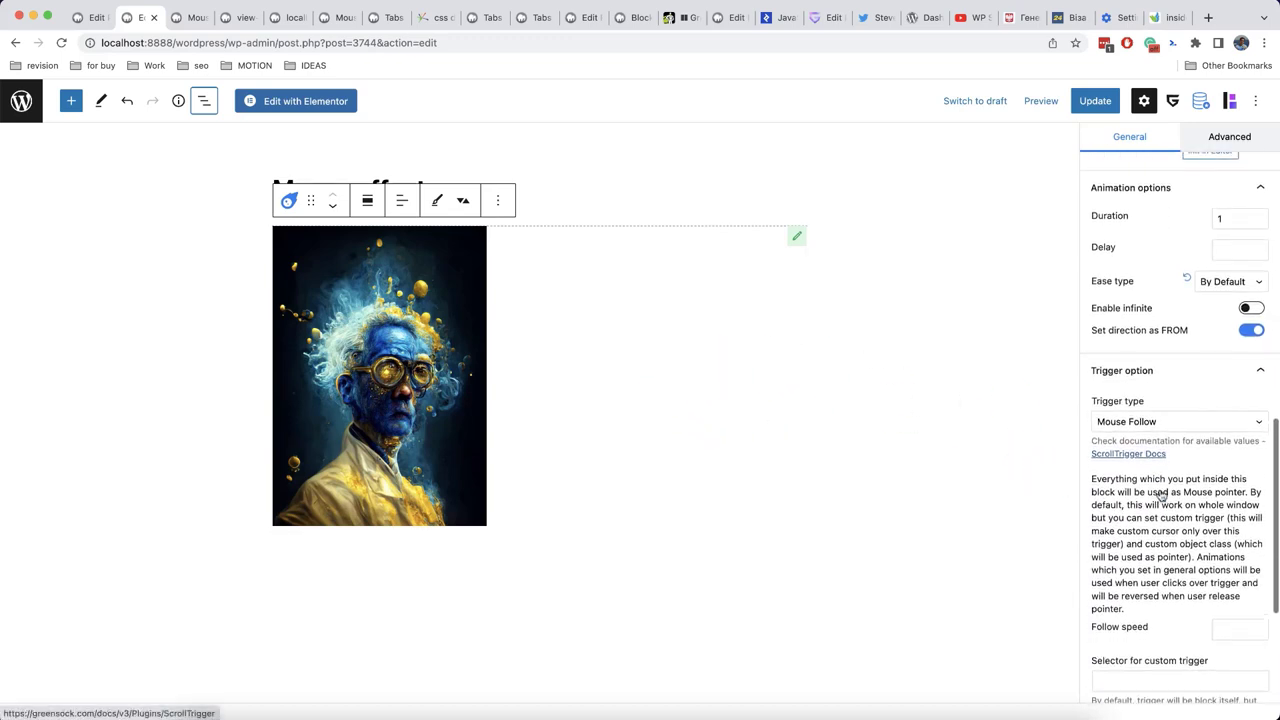
{"action": "scroll", "coordinate": [1160, 495], "scroll_direction": "down", "scroll_amount": 3}
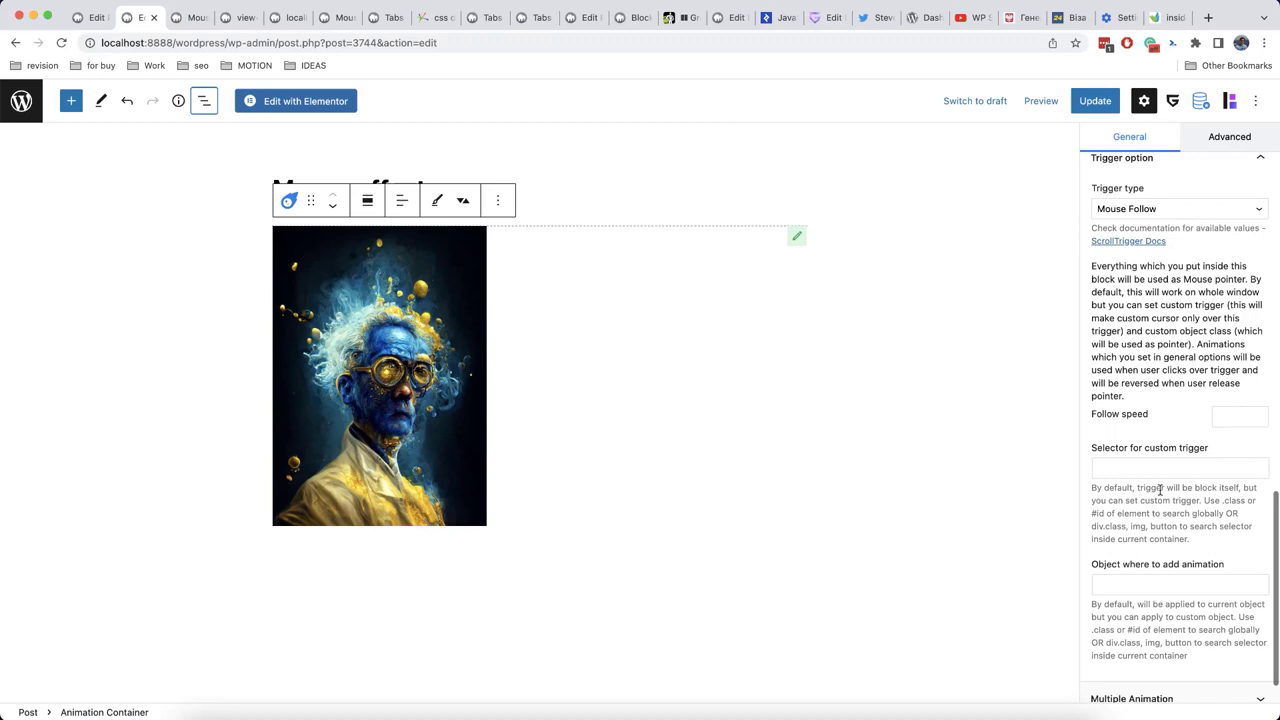
{"action": "left_click", "coordinate": [1257, 417]}
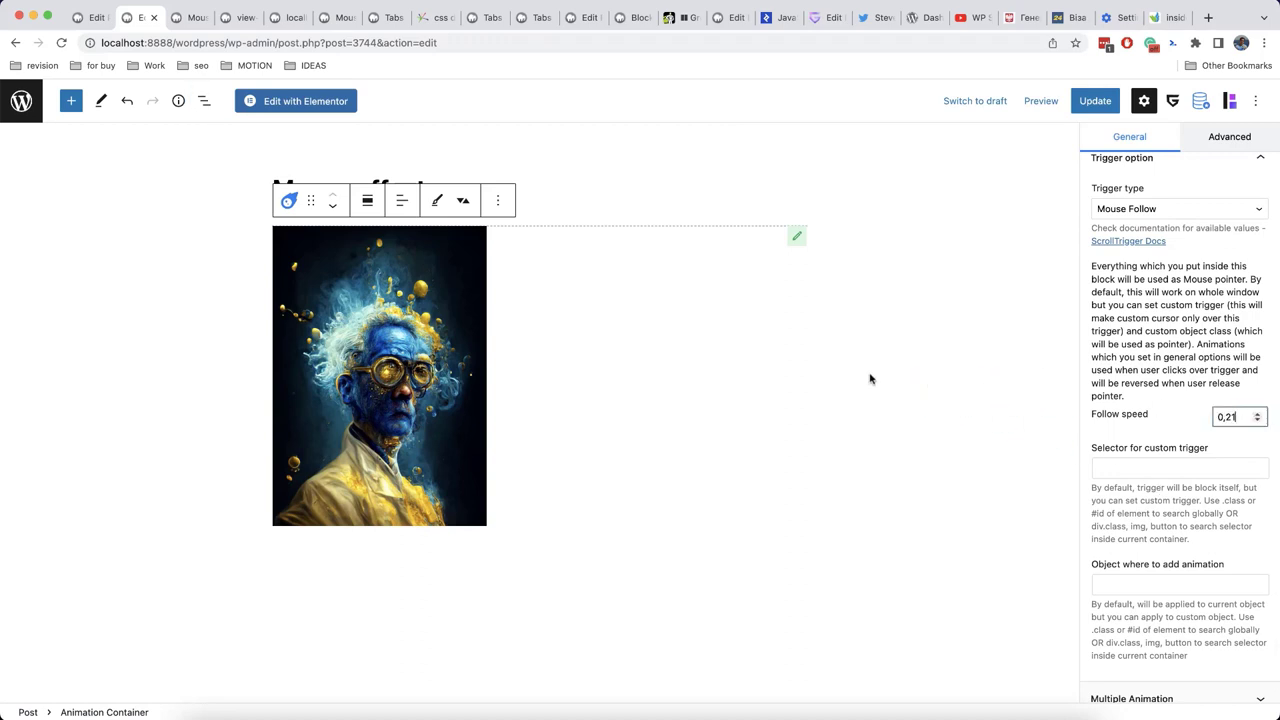
{"action": "key", "text": "ctrl+Tab"}
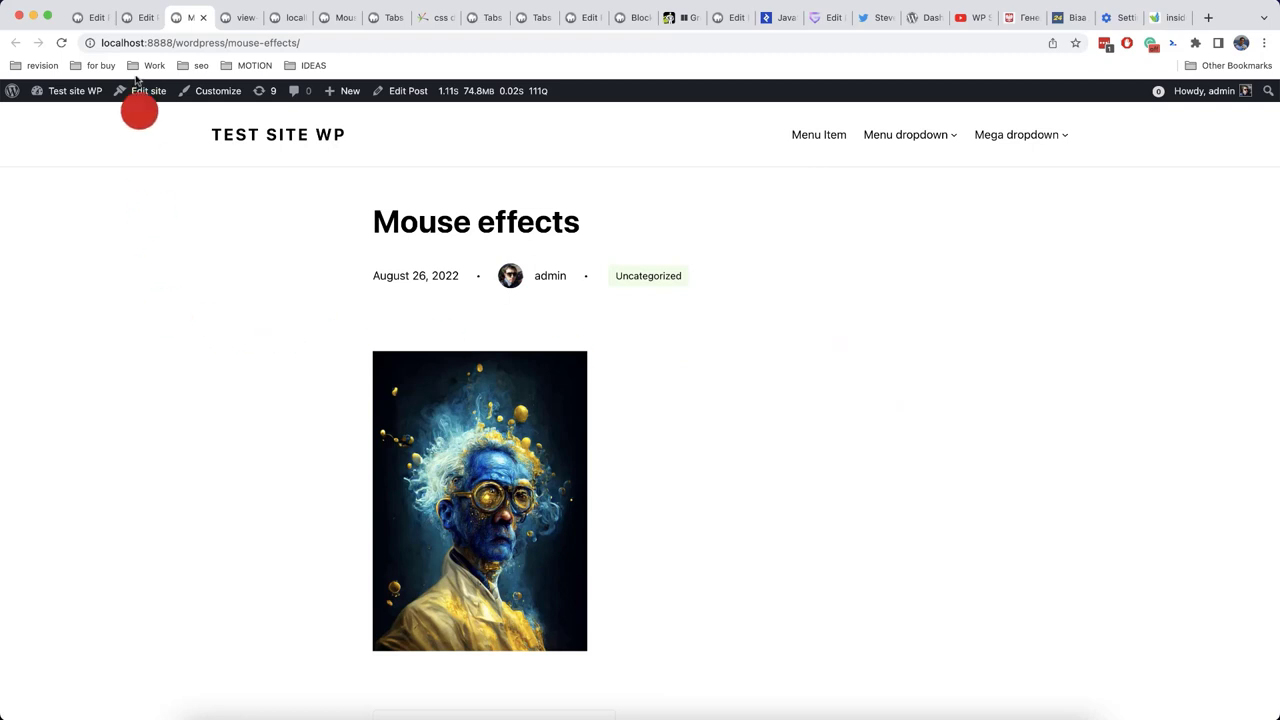
Go back to the post editor and bring the container's Mouse Follow options into view.
{"action": "left_click", "coordinate": [139, 17]}
{"action": "scroll", "coordinate": [1160, 410], "scroll_direction": "down", "scroll_amount": 3}
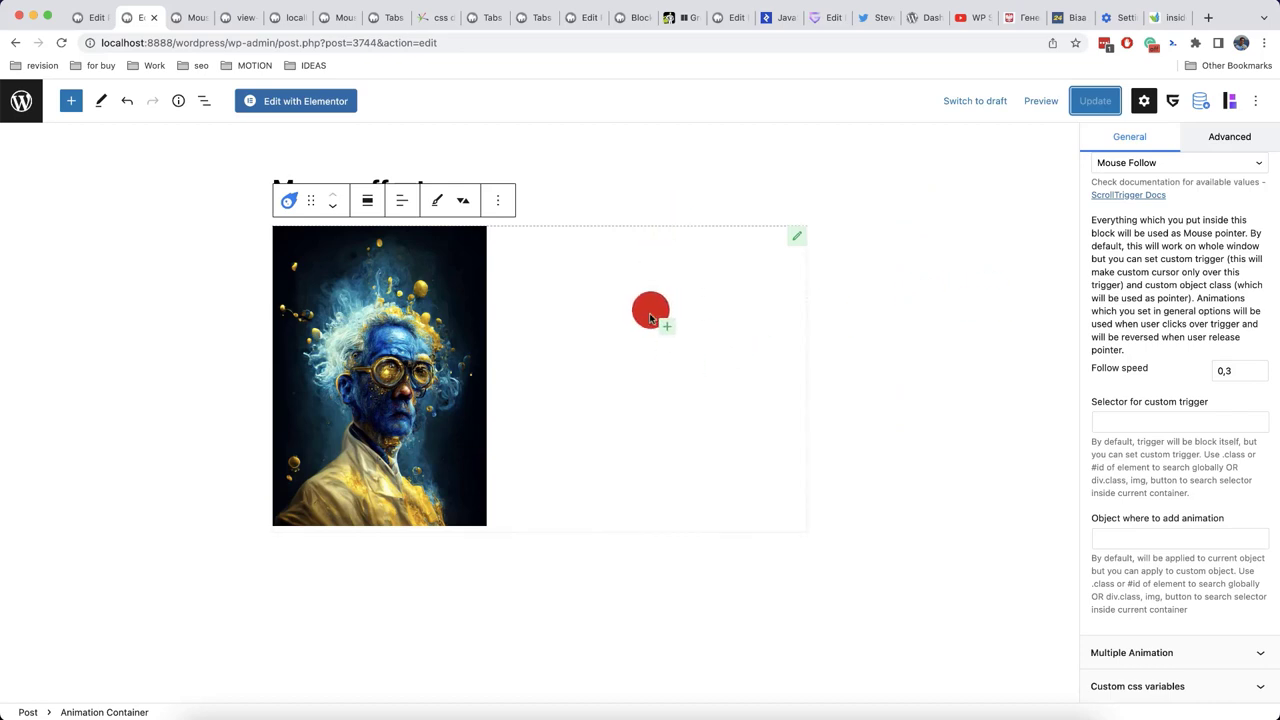
Add the additional CSS class 'mousefollow' to the portrait image inside the animation container.
{"action": "left_click", "coordinate": [289, 204]}
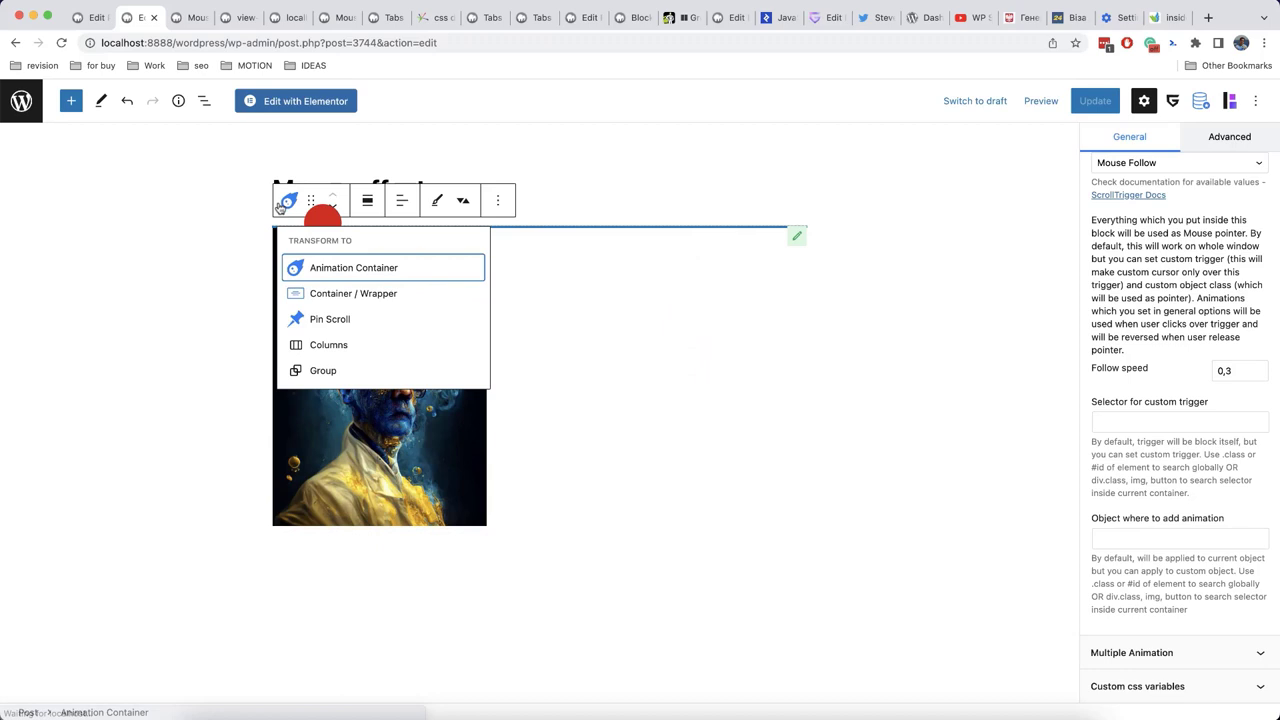
{"action": "left_click", "coordinate": [289, 204]}
{"action": "left_click", "coordinate": [450, 348]}
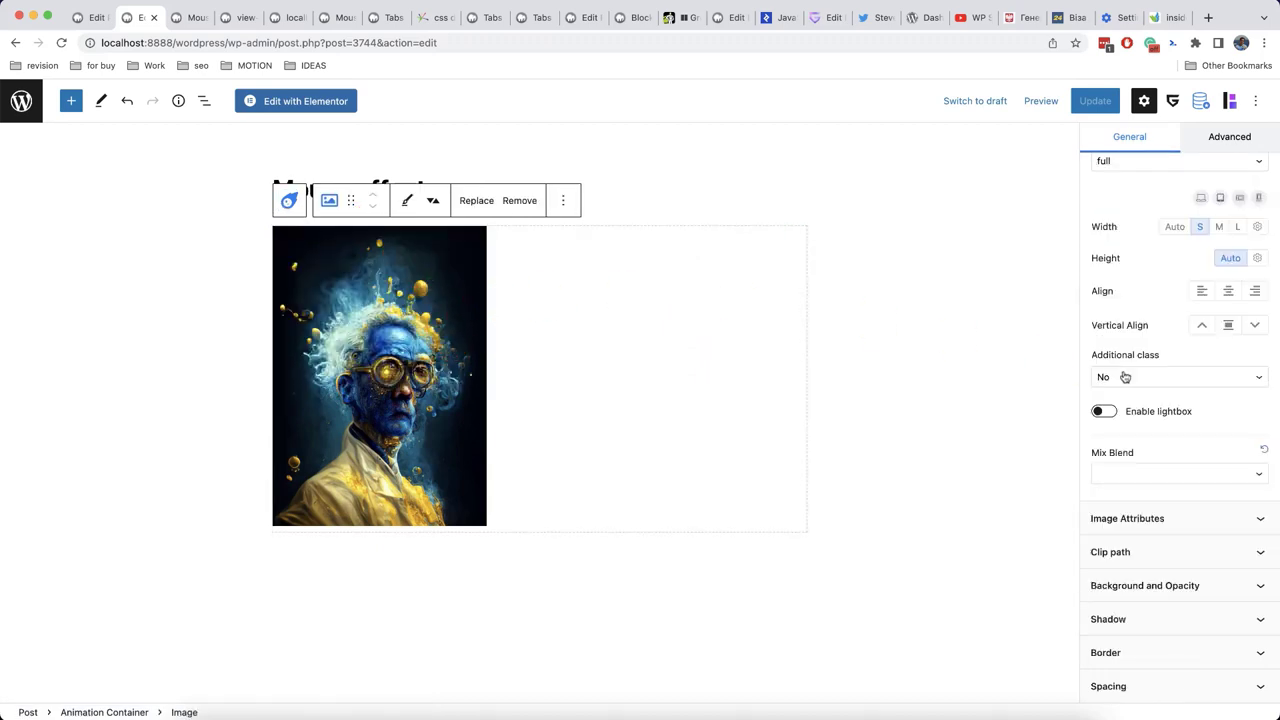
{"action": "scroll", "coordinate": [1217, 437], "scroll_direction": "up", "scroll_amount": 3}
{"action": "left_click", "coordinate": [1221, 205]}
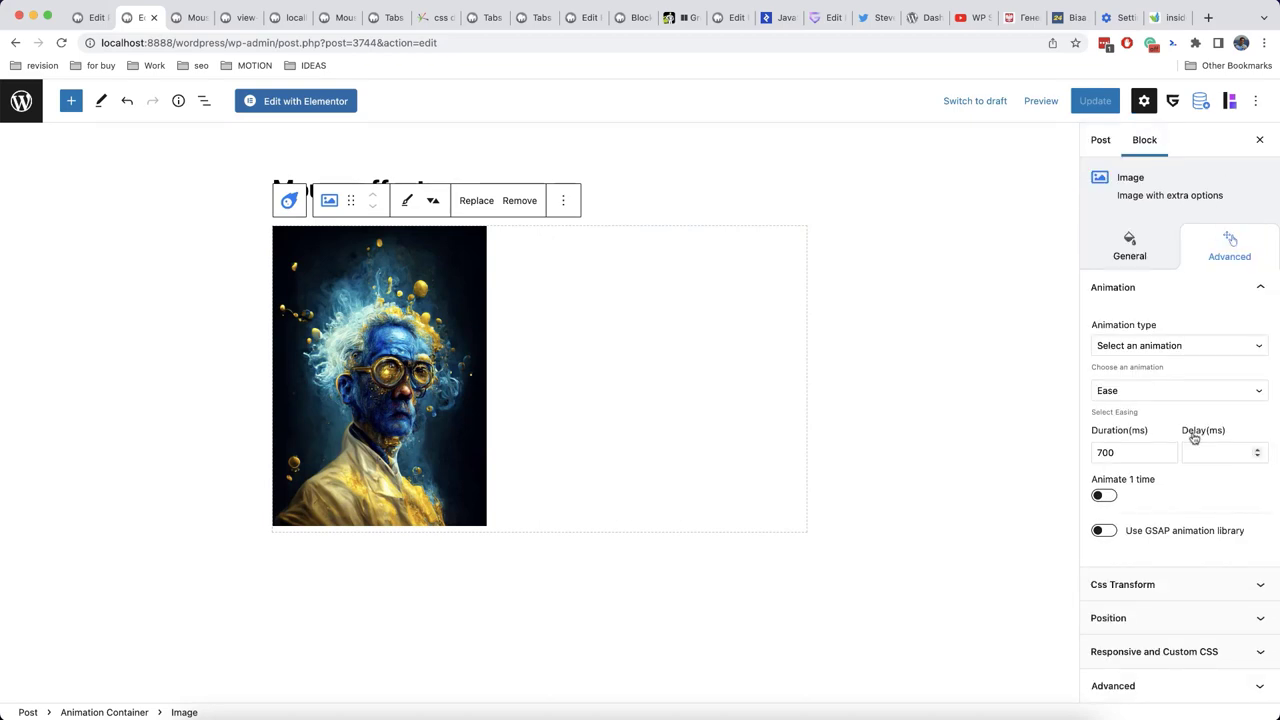
{"action": "left_click", "coordinate": [1186, 686]}
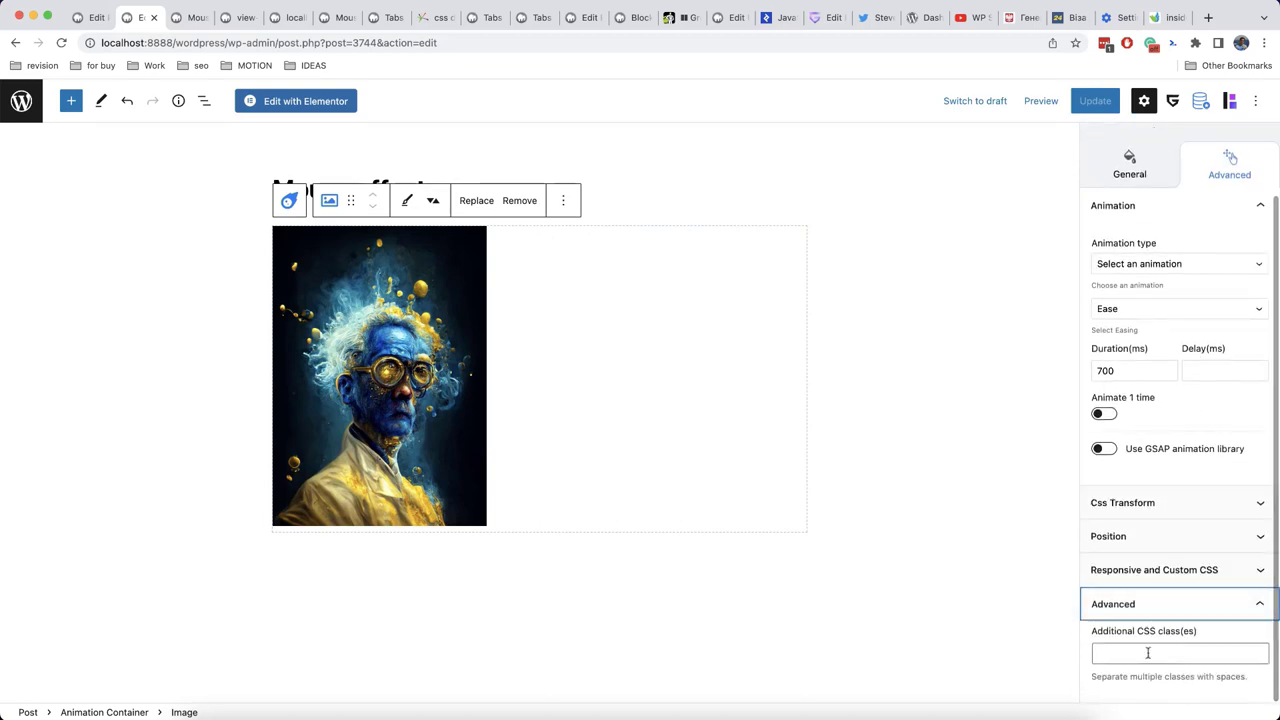
{"action": "left_click", "coordinate": [1148, 653]}
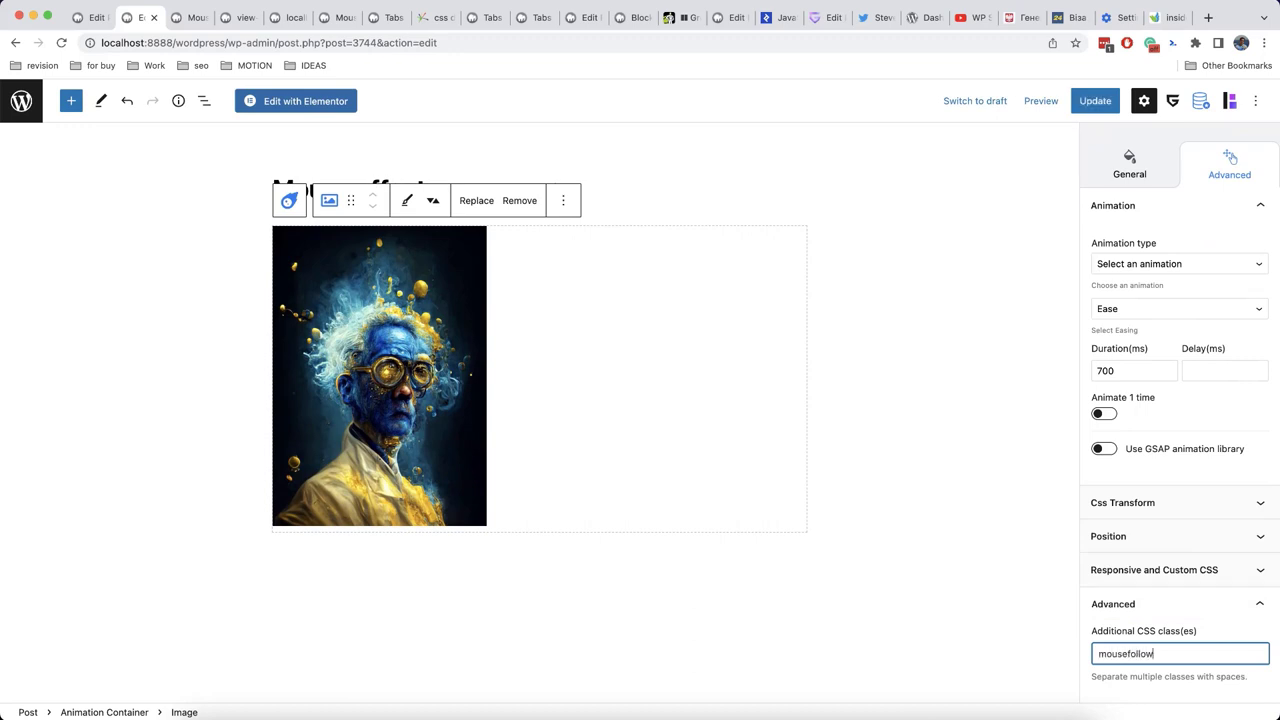
{"action": "key", "text": "super+a"}
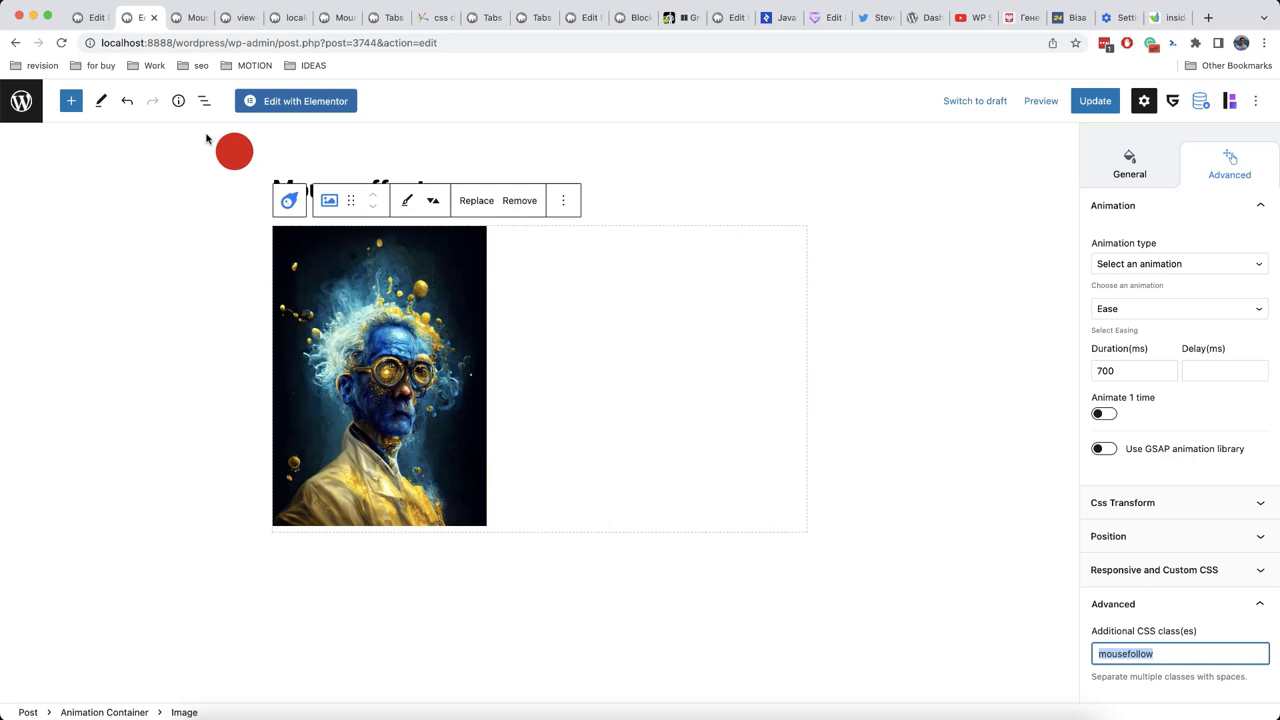
{"action": "left_click", "coordinate": [203, 101]}
Set the Animation Container's custom trigger selector to .mousefollow and update the post.
{"action": "left_click", "coordinate": [105, 172]}
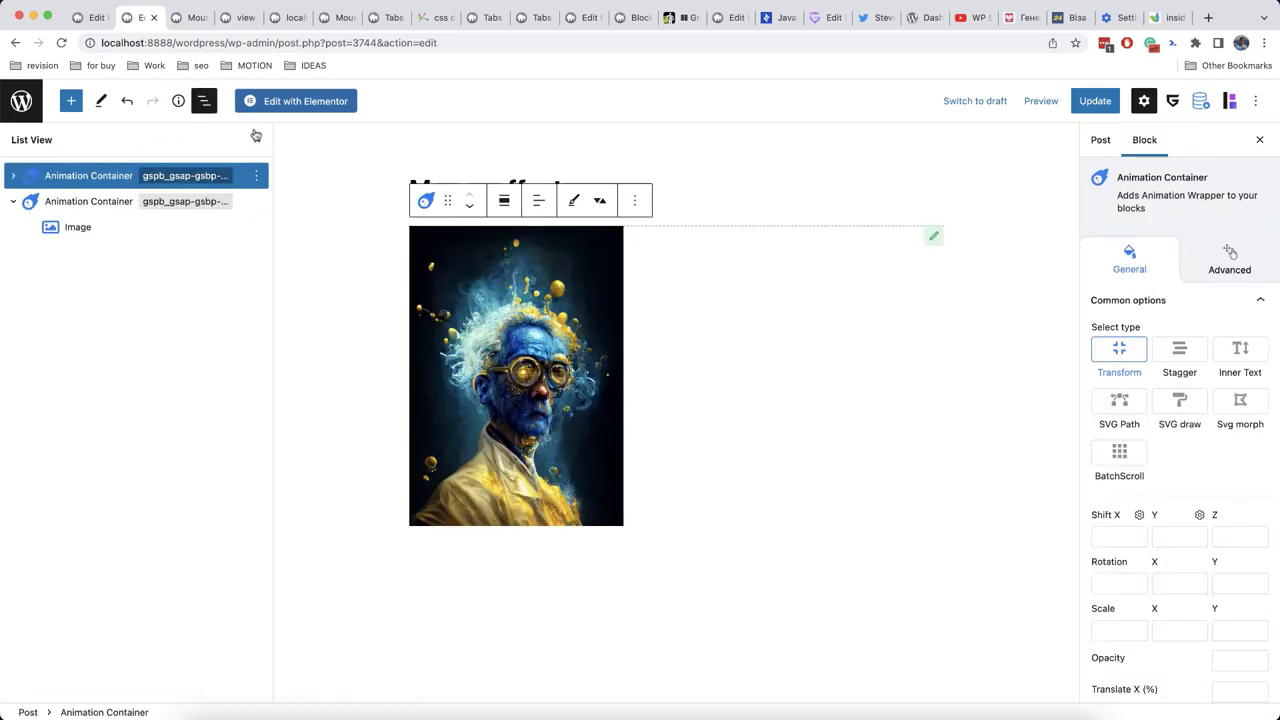
{"action": "left_click", "coordinate": [256, 139]}
{"action": "scroll", "coordinate": [1276, 542], "scroll_direction": "down", "scroll_amount": 15}
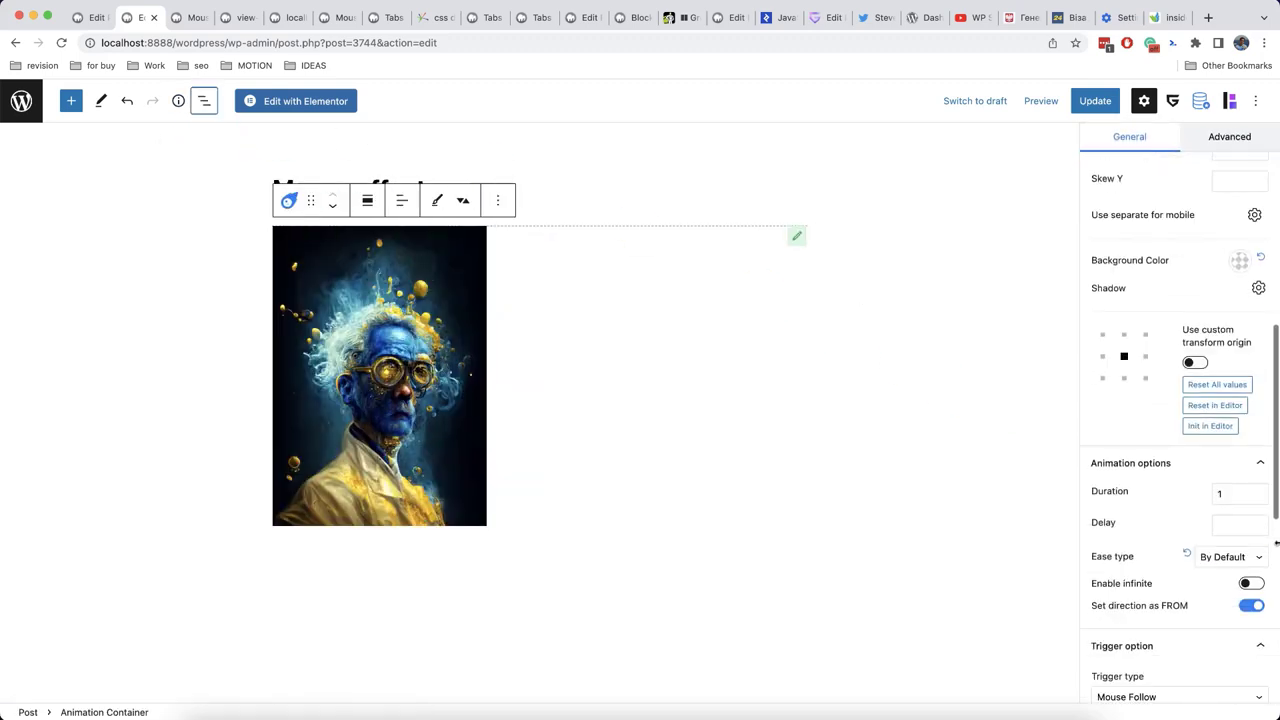
{"action": "scroll", "coordinate": [1276, 542], "scroll_direction": "down", "scroll_amount": 3}
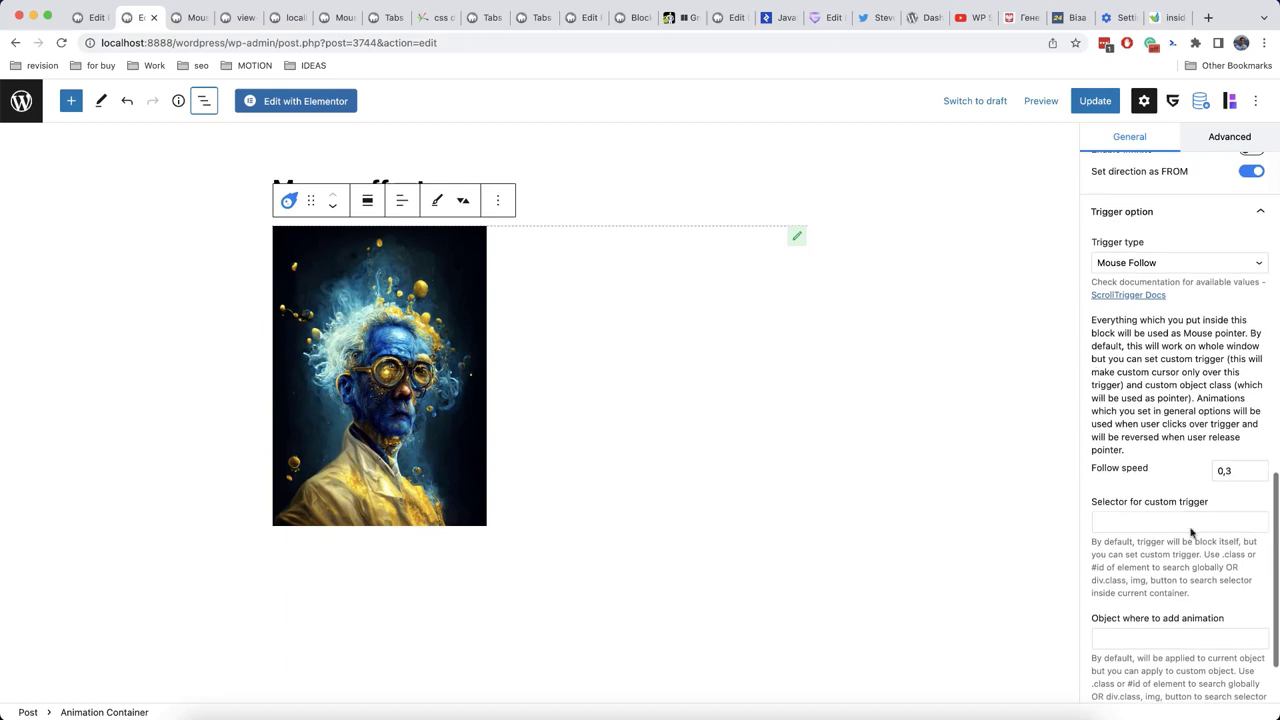
{"action": "left_click", "coordinate": [1131, 520]}
{"action": "type", "text": ".mousefollow"}
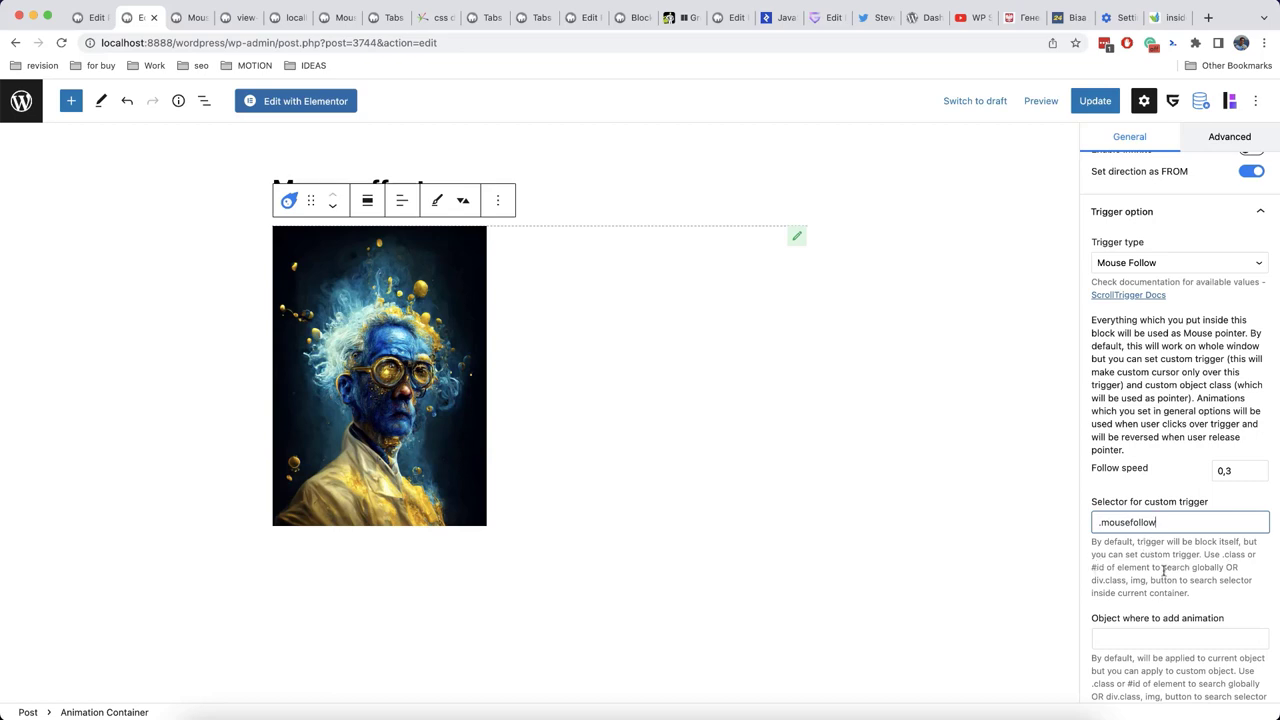
{"action": "scroll", "coordinate": [1206, 579], "scroll_direction": "down", "scroll_amount": 1}
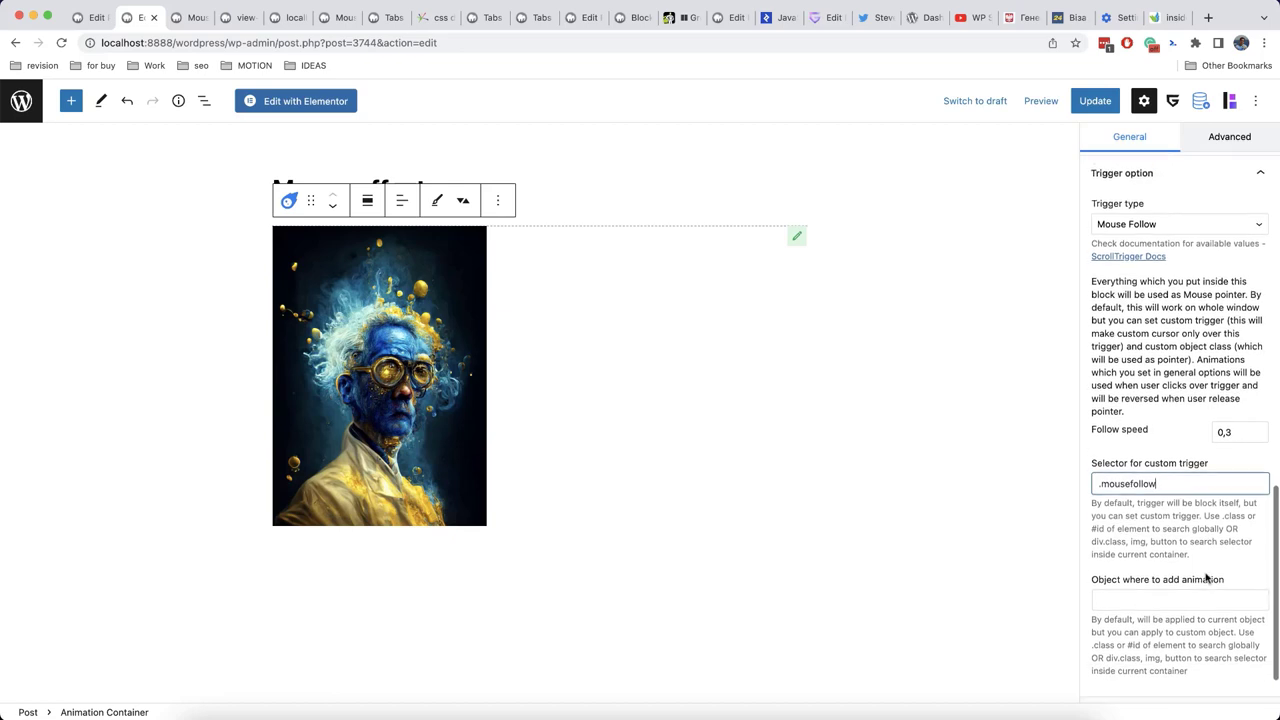
{"action": "left_click", "coordinate": [1093, 104]}
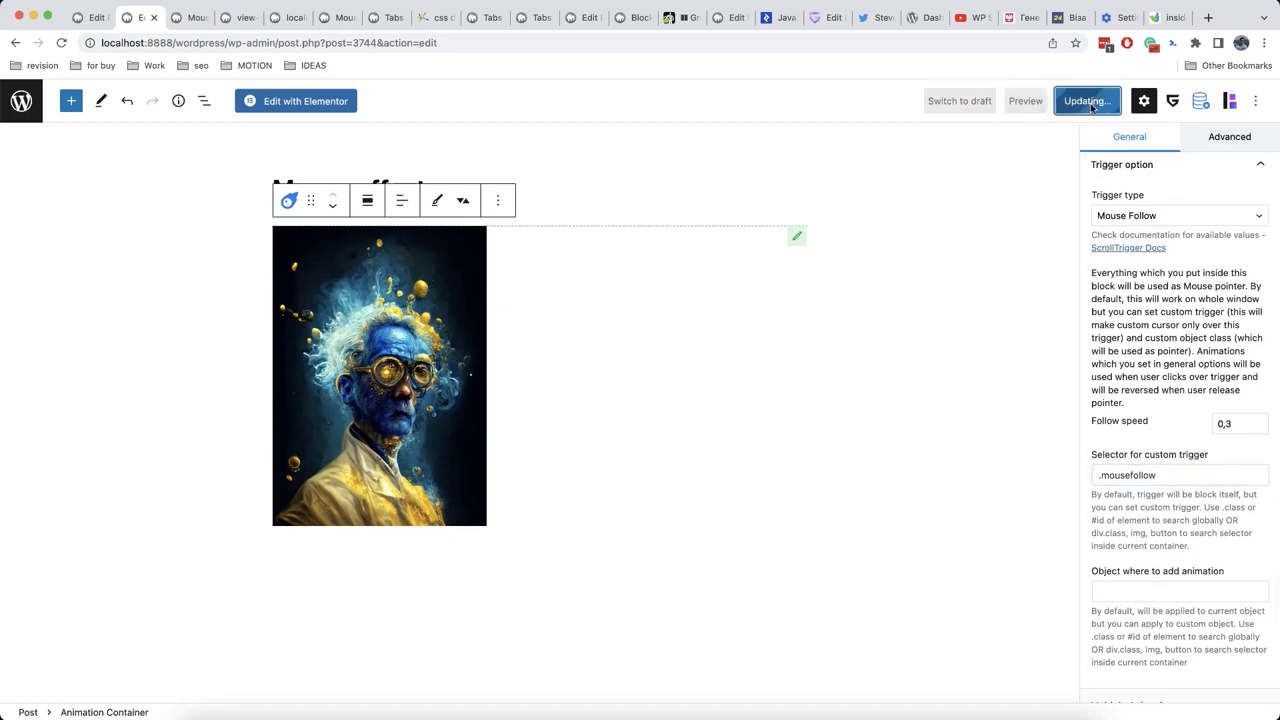
{"action": "left_click", "coordinate": [196, 18]}
{"action": "left_click", "coordinate": [61, 42]}
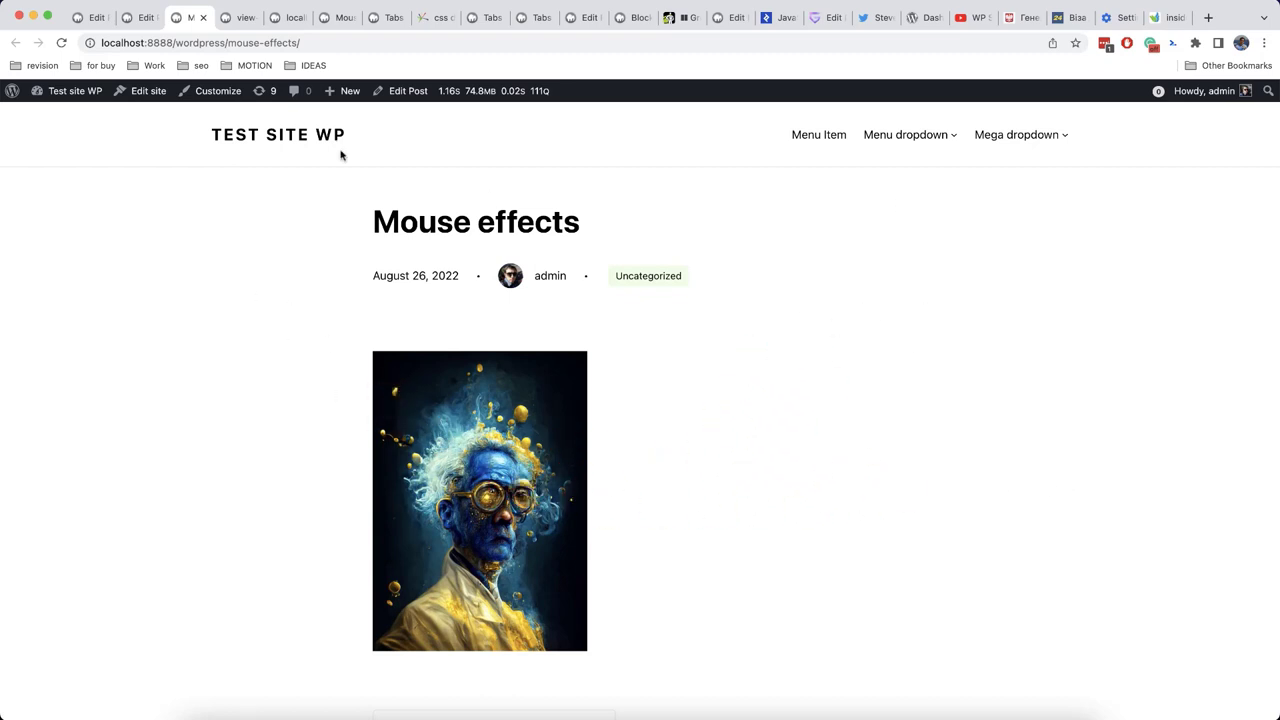
{"action": "left_click", "coordinate": [137, 20]}
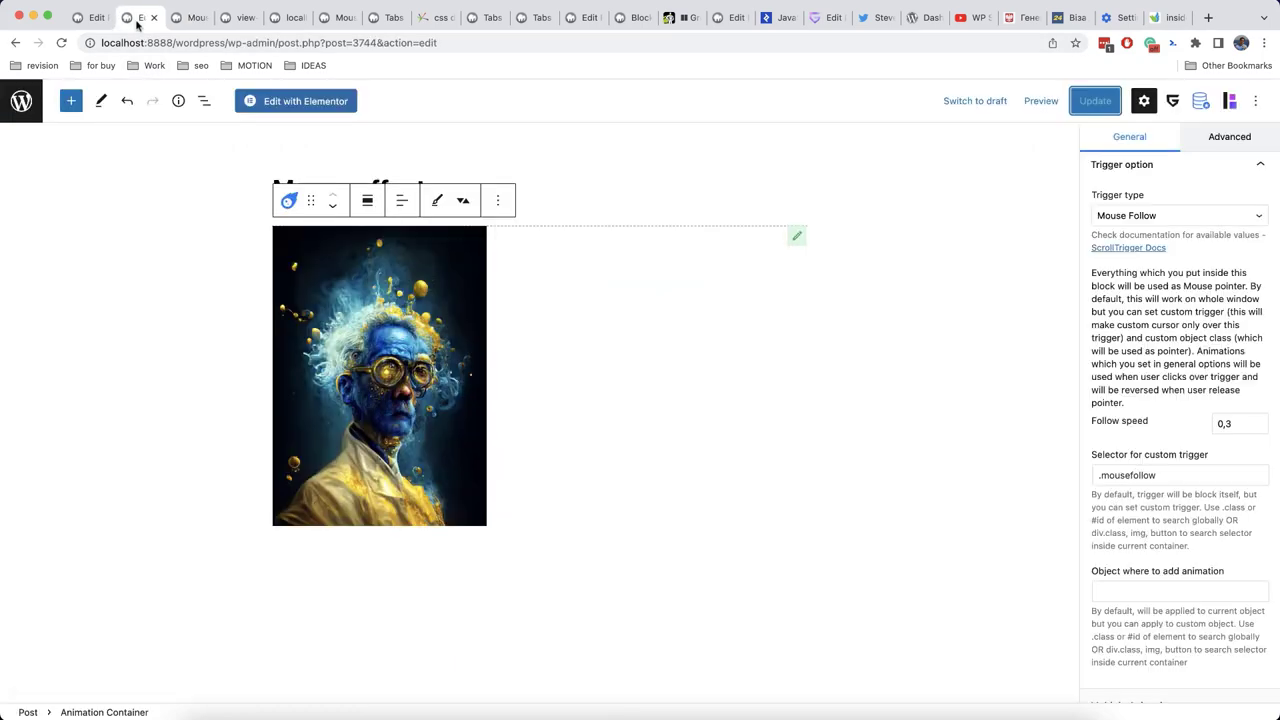
Left-align the Animation Container's content and update the post.
{"action": "left_click", "coordinate": [335, 305]}
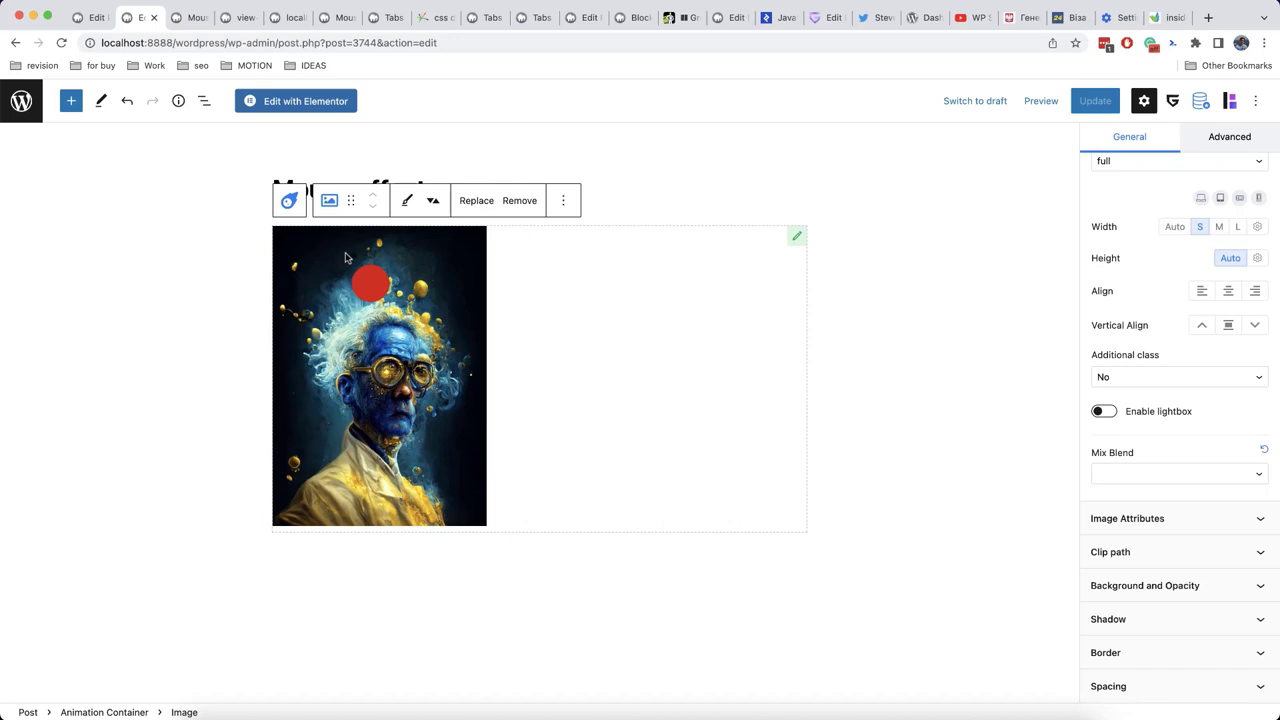
{"action": "left_click", "coordinate": [289, 200]}
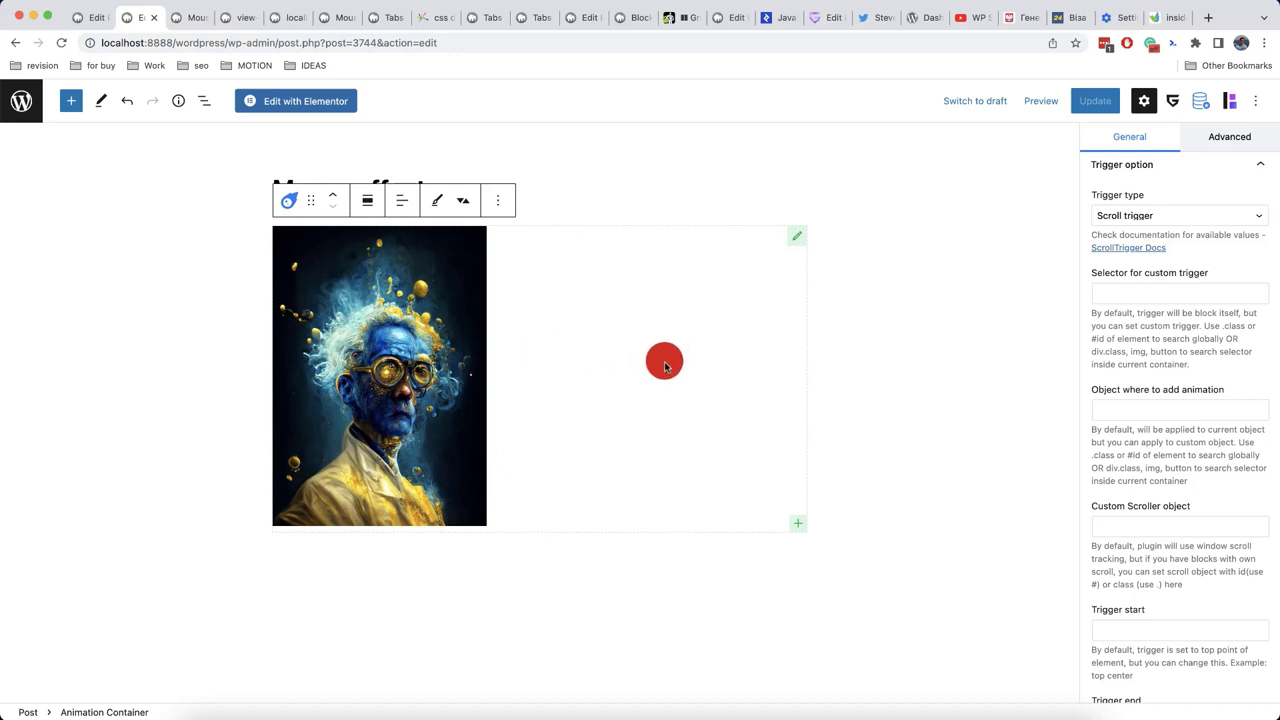
{"action": "left_click", "coordinate": [402, 202]}
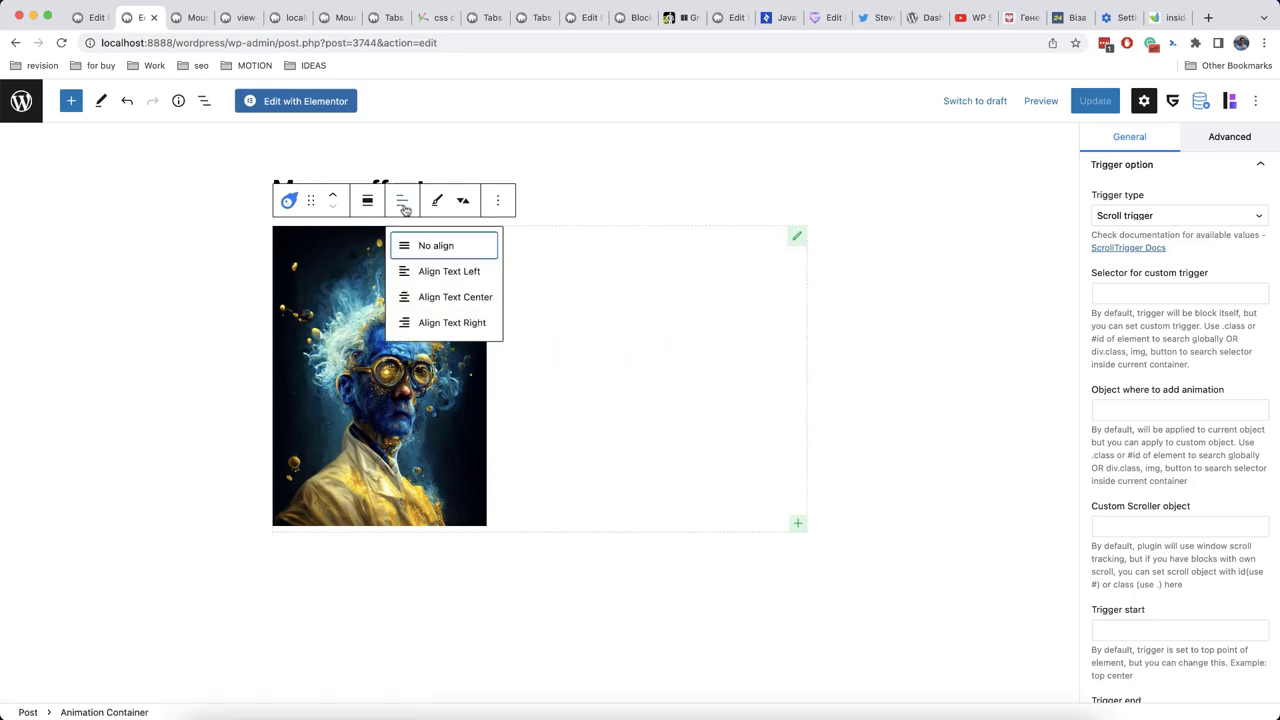
{"action": "left_click", "coordinate": [440, 270]}
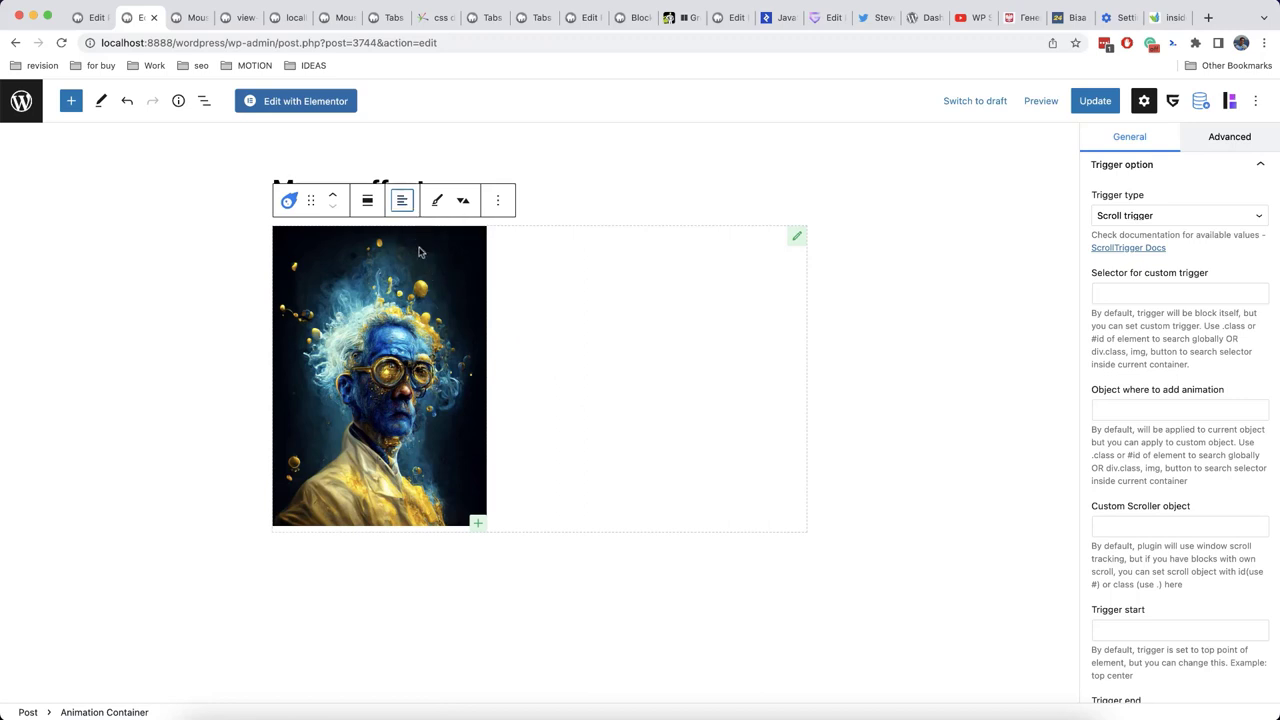
{"action": "left_click", "coordinate": [1095, 101]}
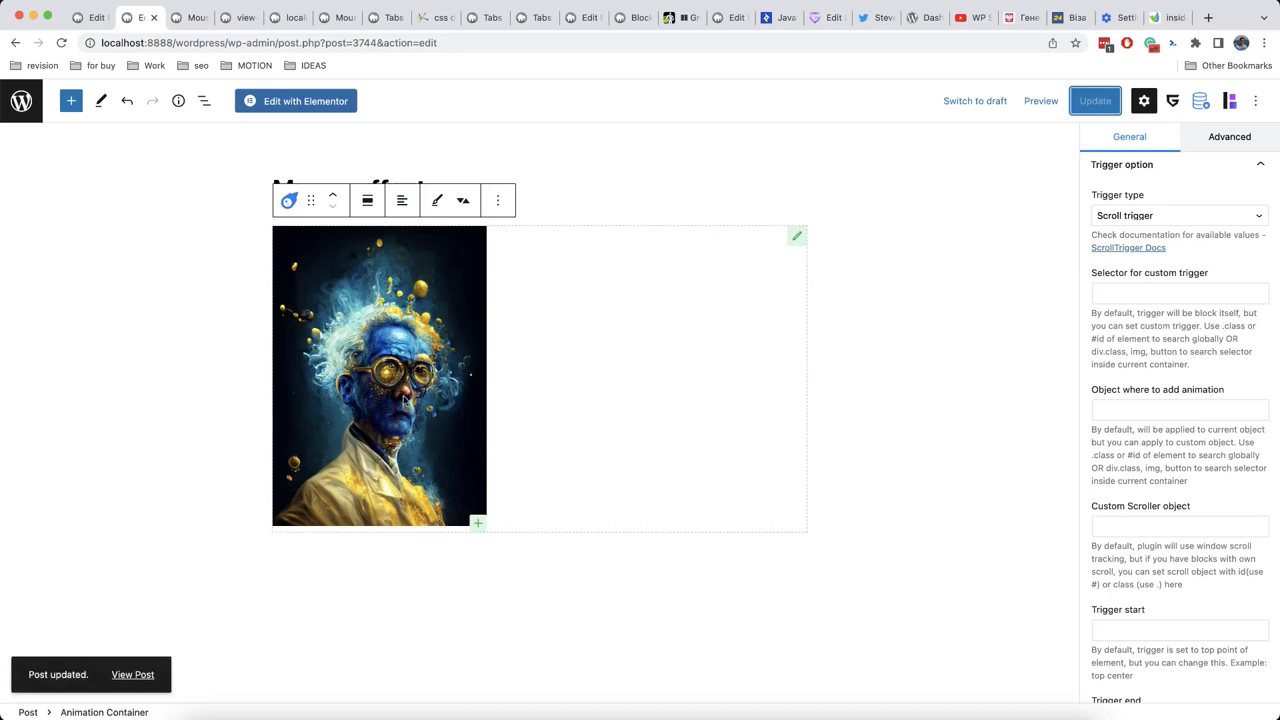
Set the portrait image's vertical alignment to top and update the post.
{"action": "left_click", "coordinate": [405, 397]}
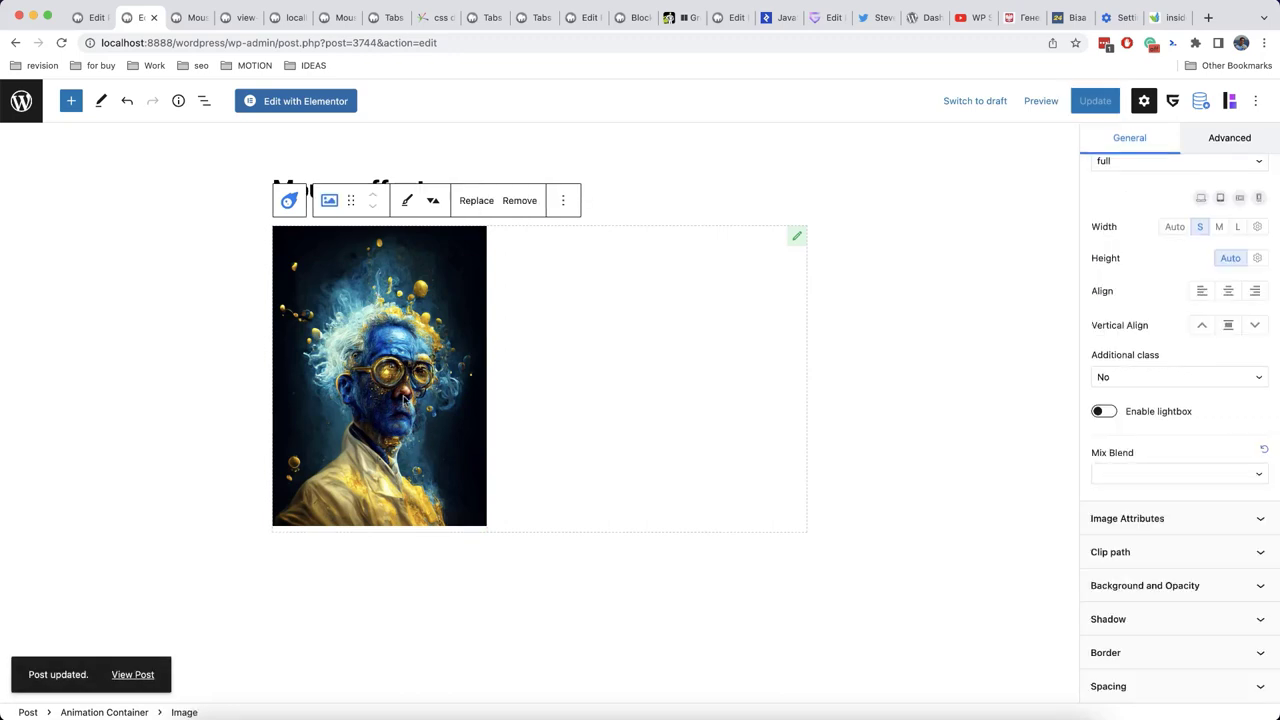
{"action": "left_click", "coordinate": [1202, 326]}
{"action": "left_click", "coordinate": [1095, 101]}
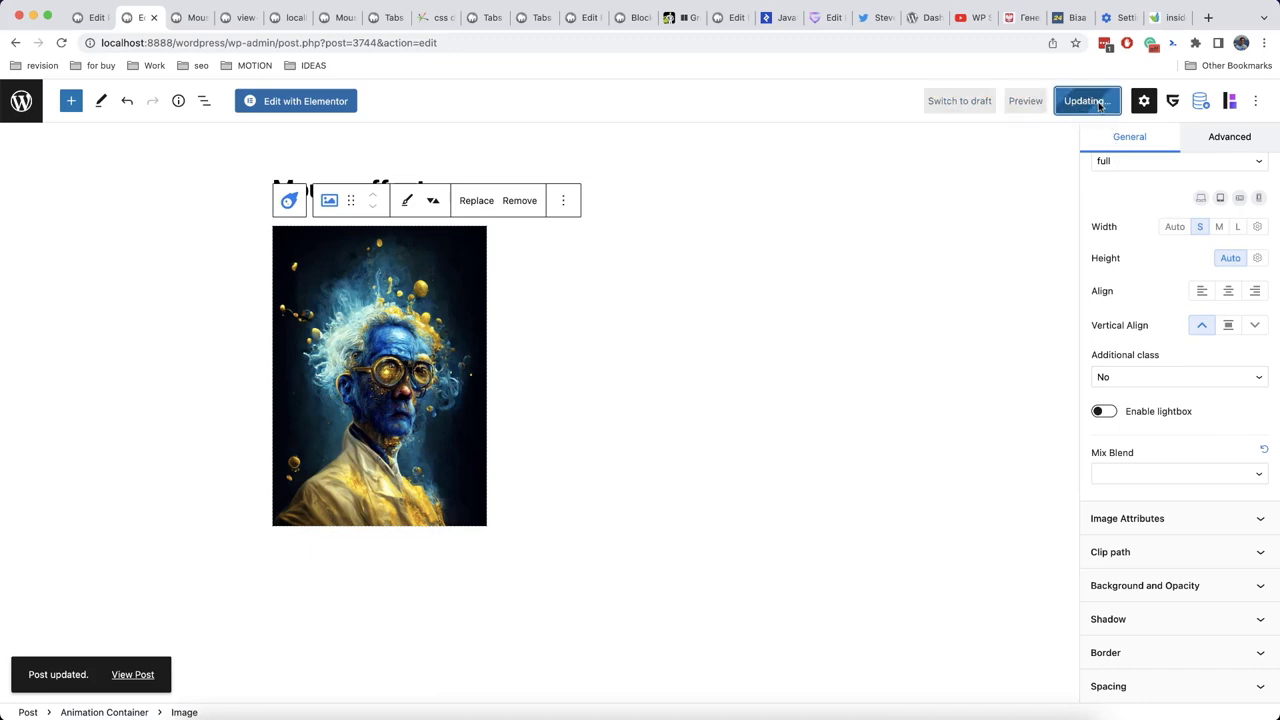
{"action": "left_click", "coordinate": [180, 18]}
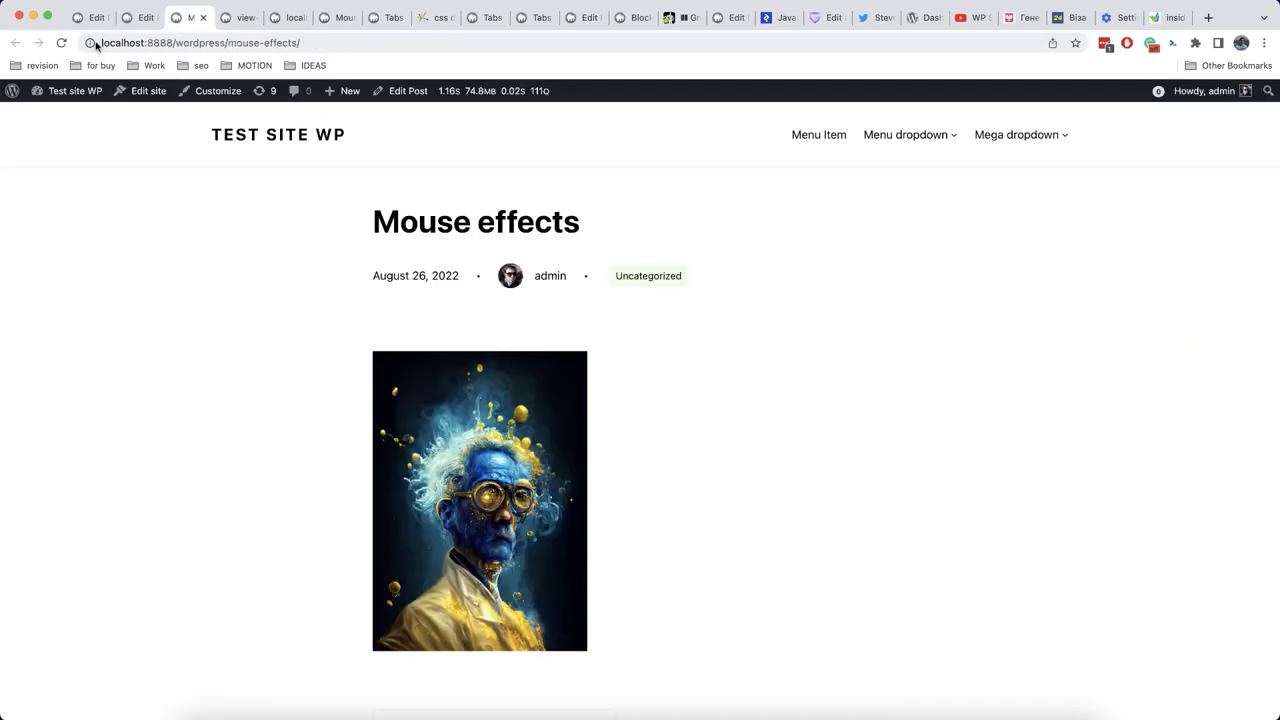
{"action": "left_click", "coordinate": [61, 42]}
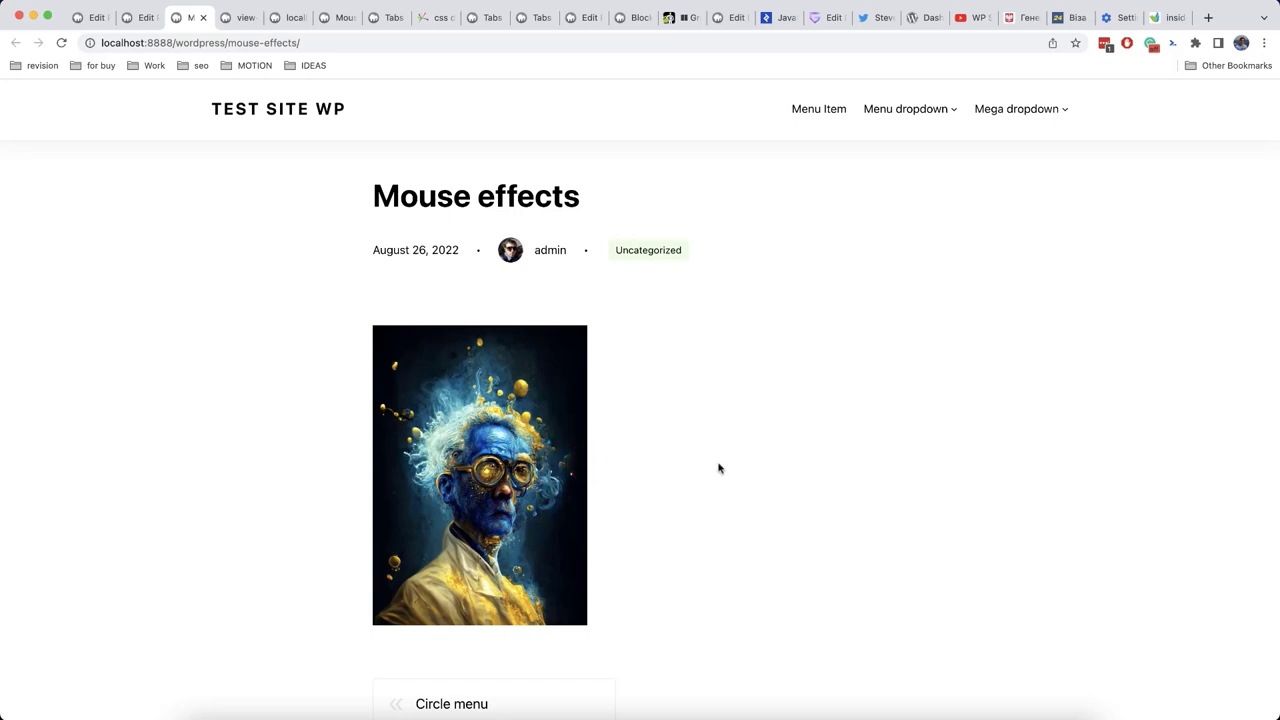
{"action": "key", "text": "ctrl+shift+Tab"}
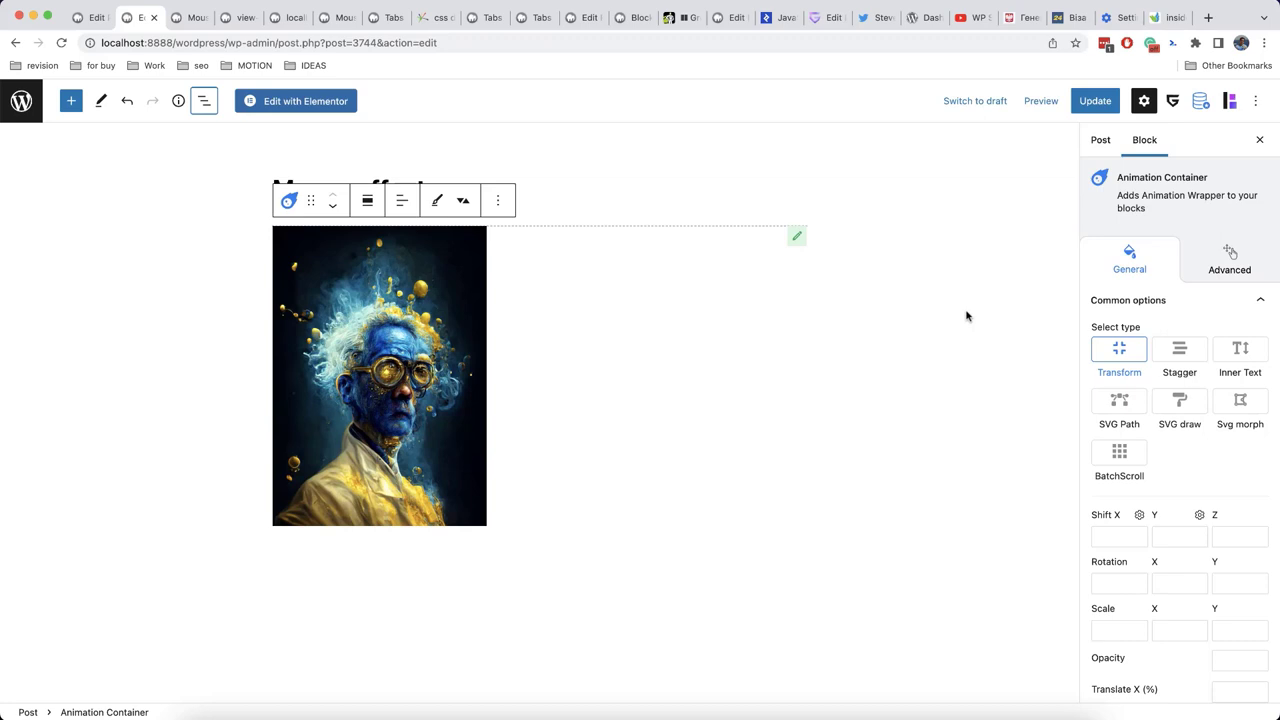
Give the dot's container scale 0,5 and duration 0,3, and switch off Set direction as FROM.
{"action": "scroll", "coordinate": [1177, 420], "scroll_direction": "down", "scroll_amount": 5}
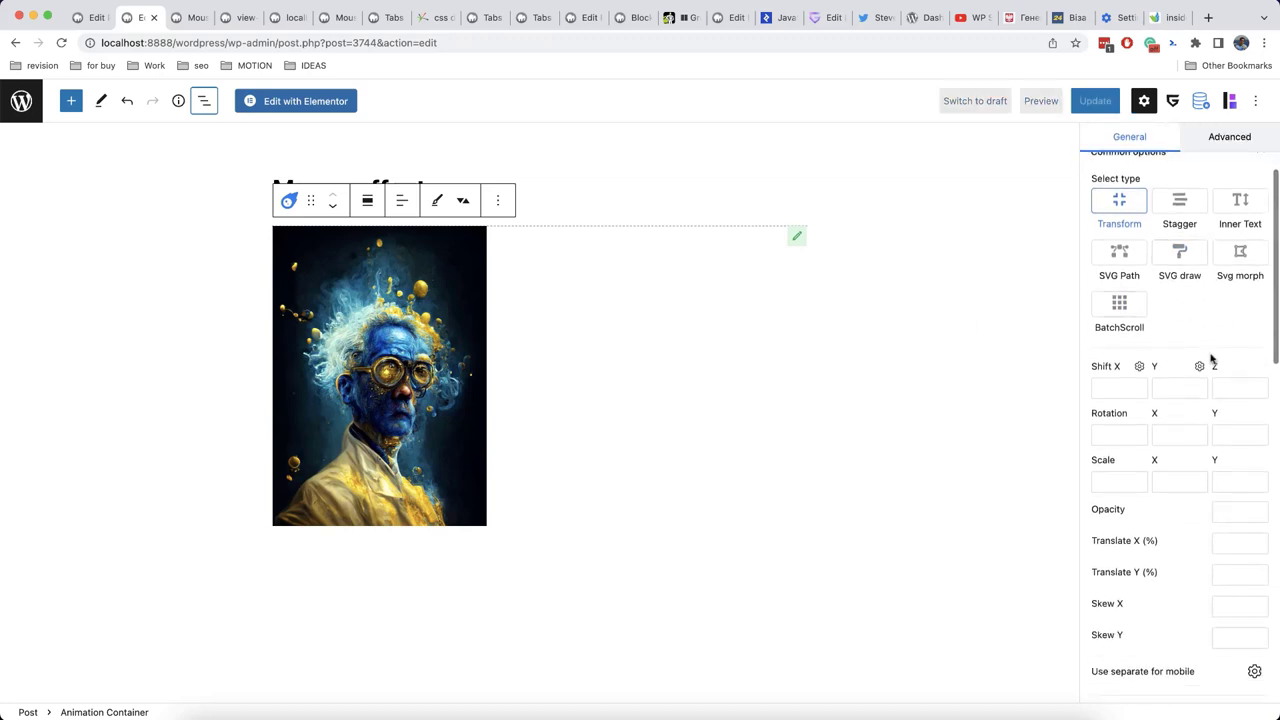
{"action": "scroll", "coordinate": [1210, 360], "scroll_direction": "down", "scroll_amount": 4}
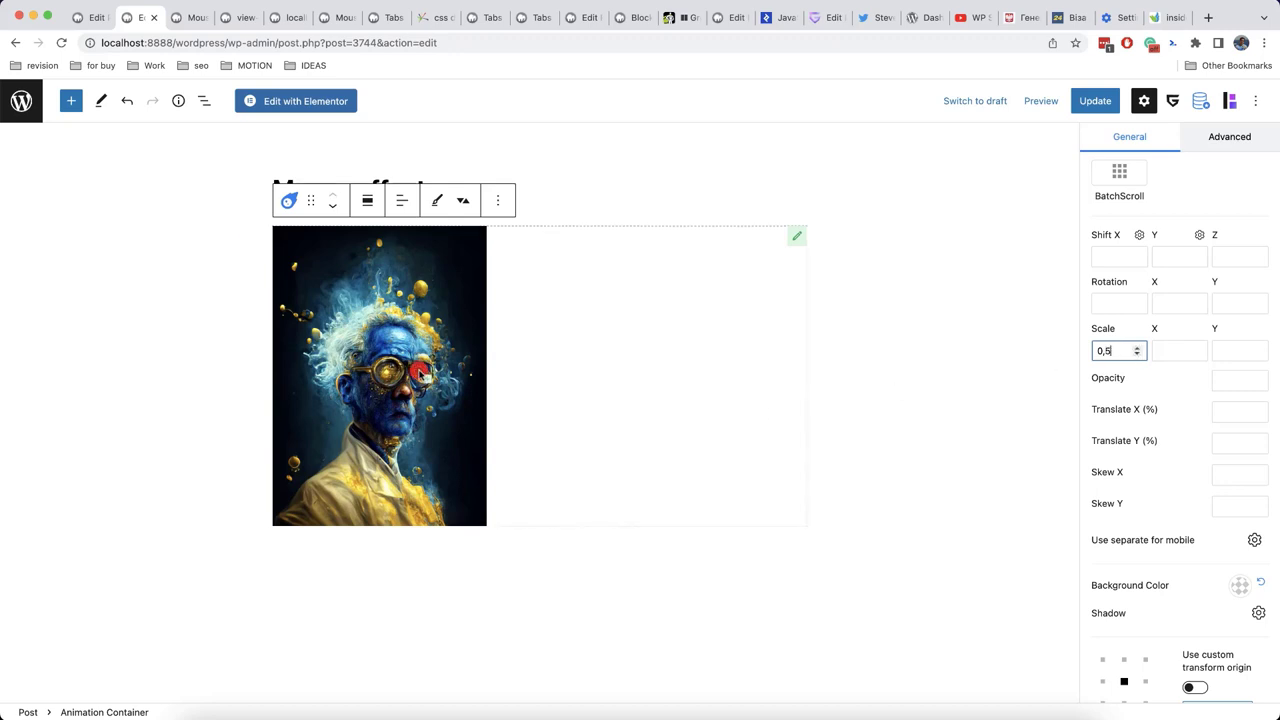
{"action": "scroll", "coordinate": [1215, 473], "scroll_direction": "down", "scroll_amount": 3}
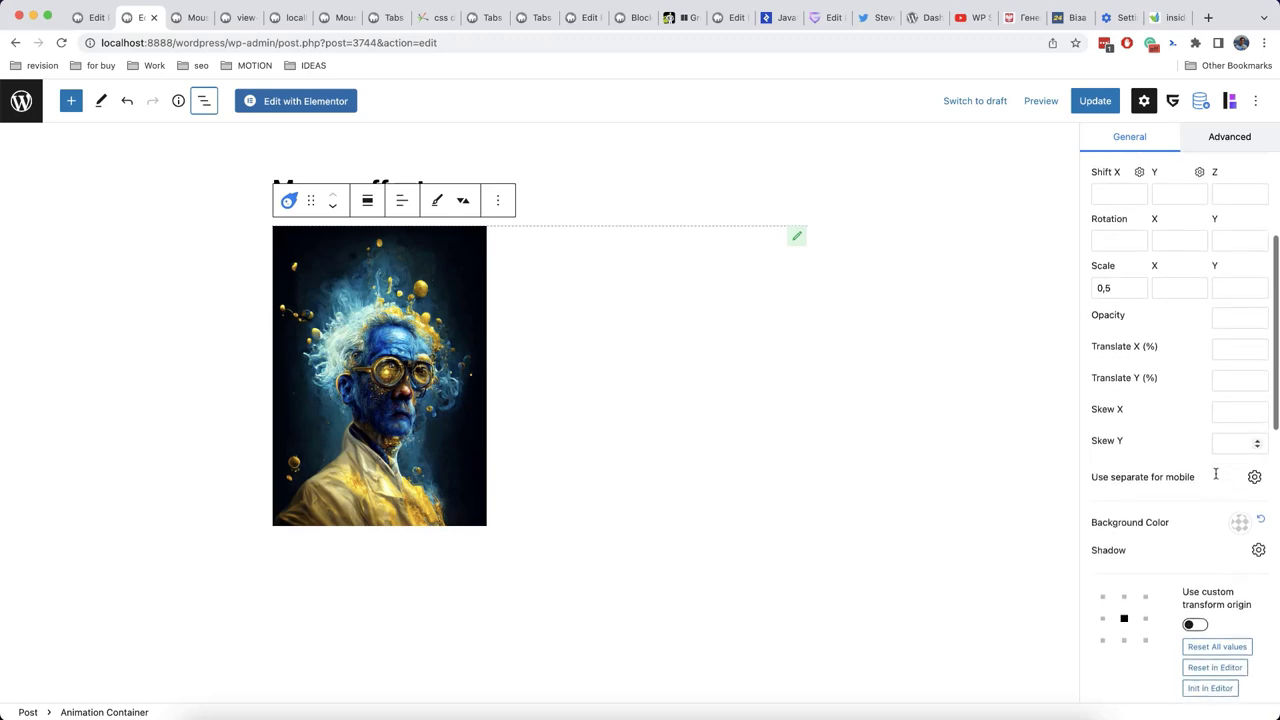
{"action": "scroll", "coordinate": [1215, 474], "scroll_direction": "down", "scroll_amount": 3}
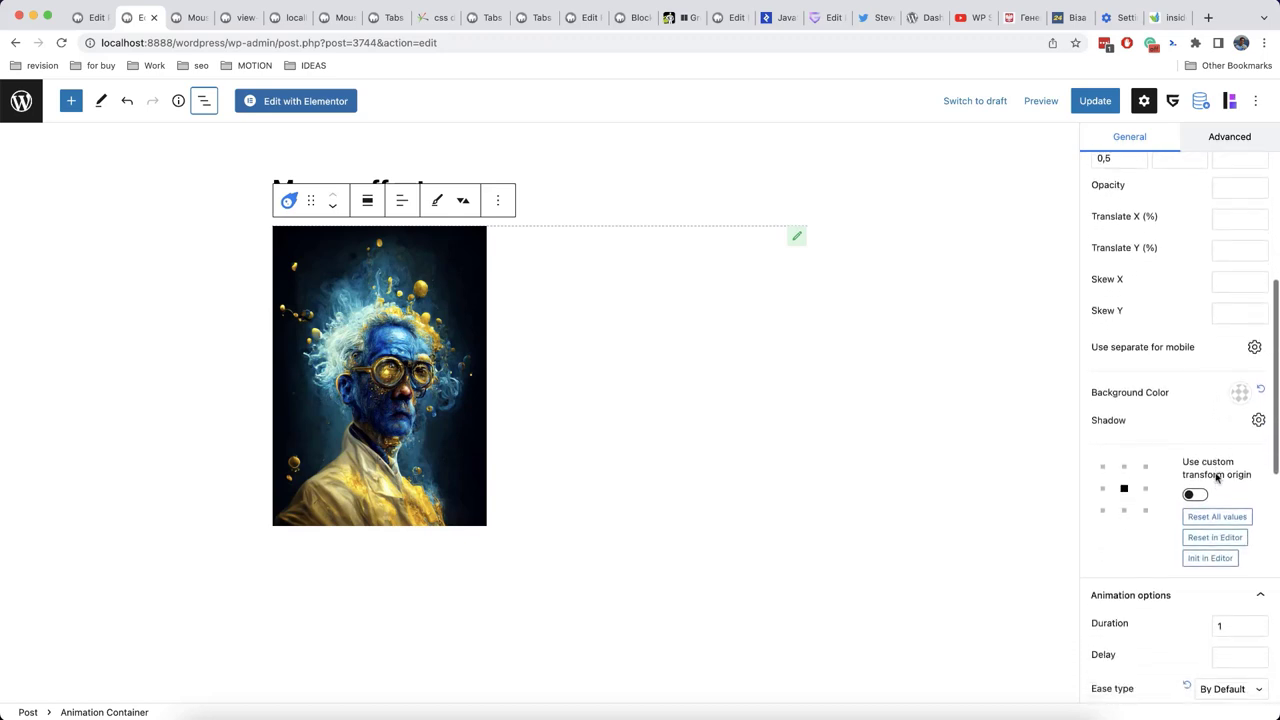
{"action": "scroll", "coordinate": [1216, 478], "scroll_direction": "down", "scroll_amount": 5}
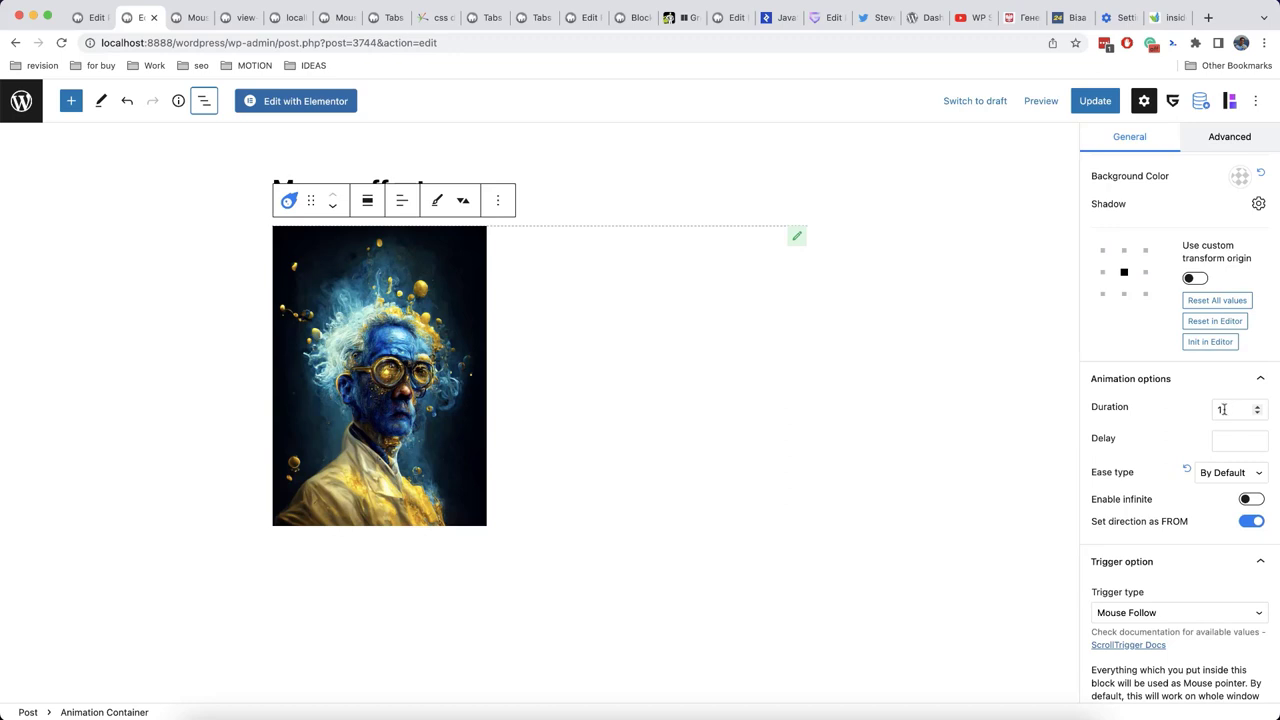
{"action": "left_click", "coordinate": [1257, 413]}
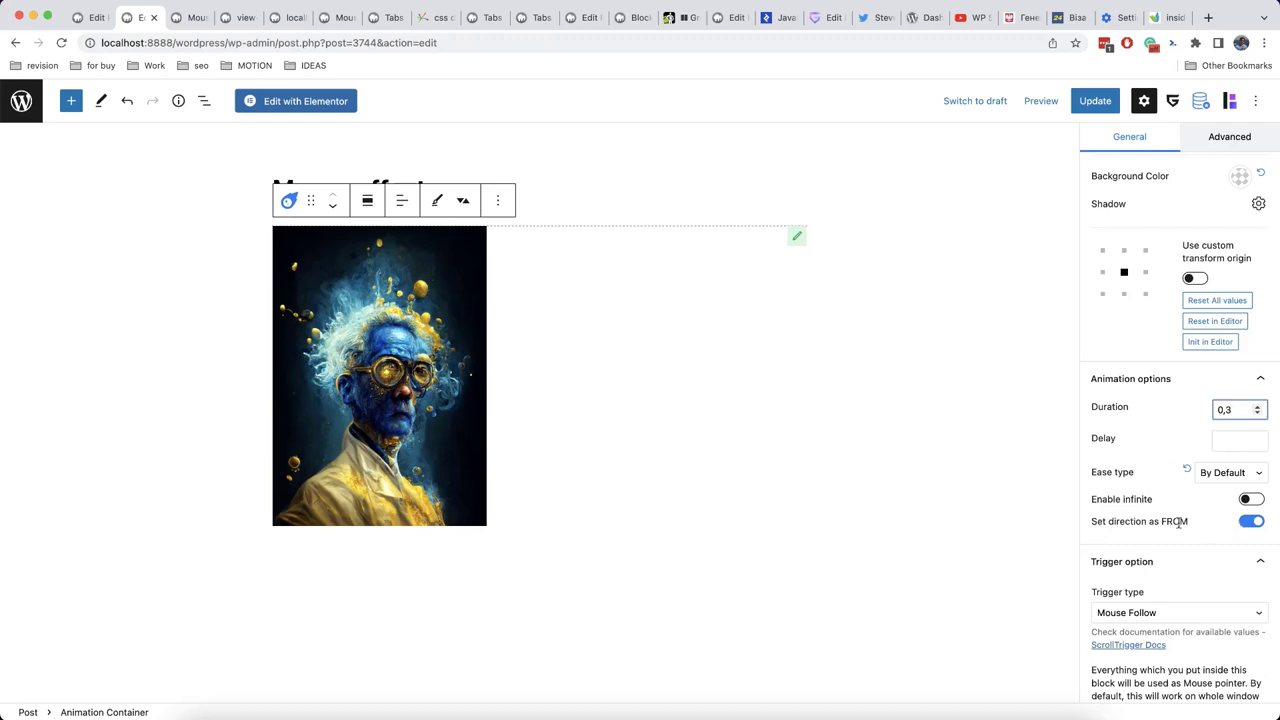
{"action": "scroll", "coordinate": [1150, 430], "scroll_direction": "up", "scroll_amount": 10}
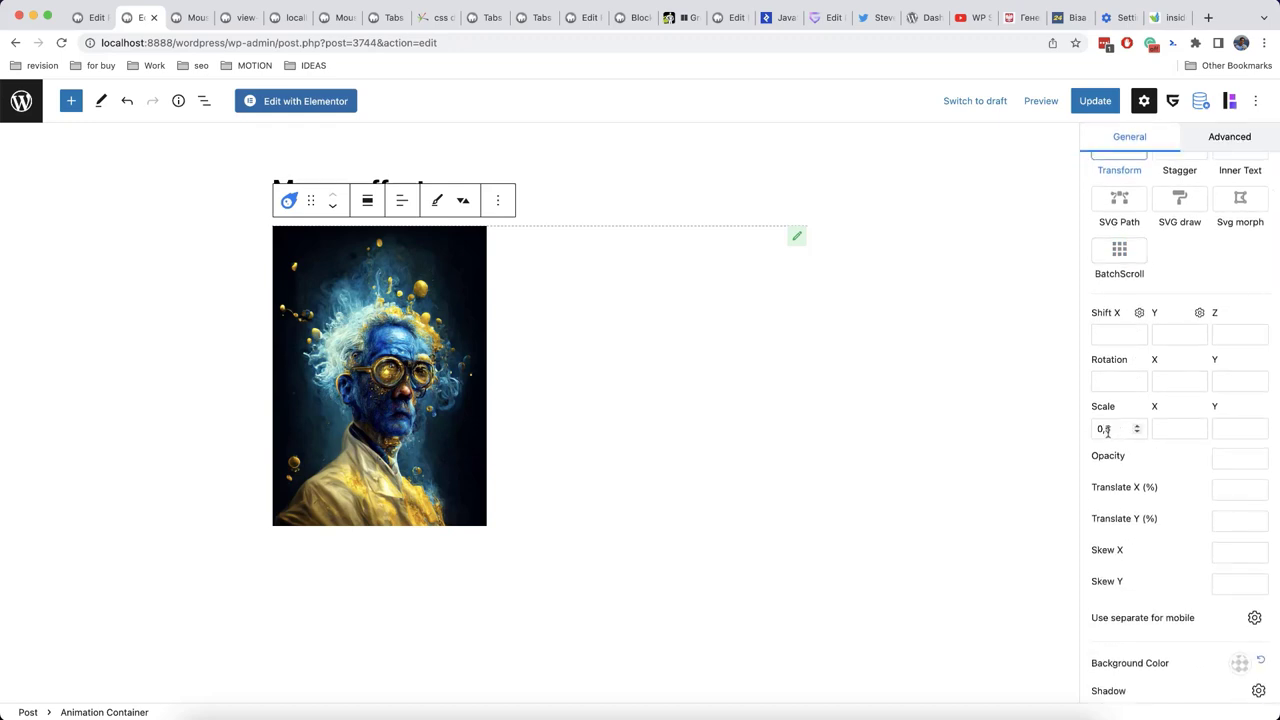
{"action": "scroll", "coordinate": [1108, 431], "scroll_direction": "down", "scroll_amount": 10}
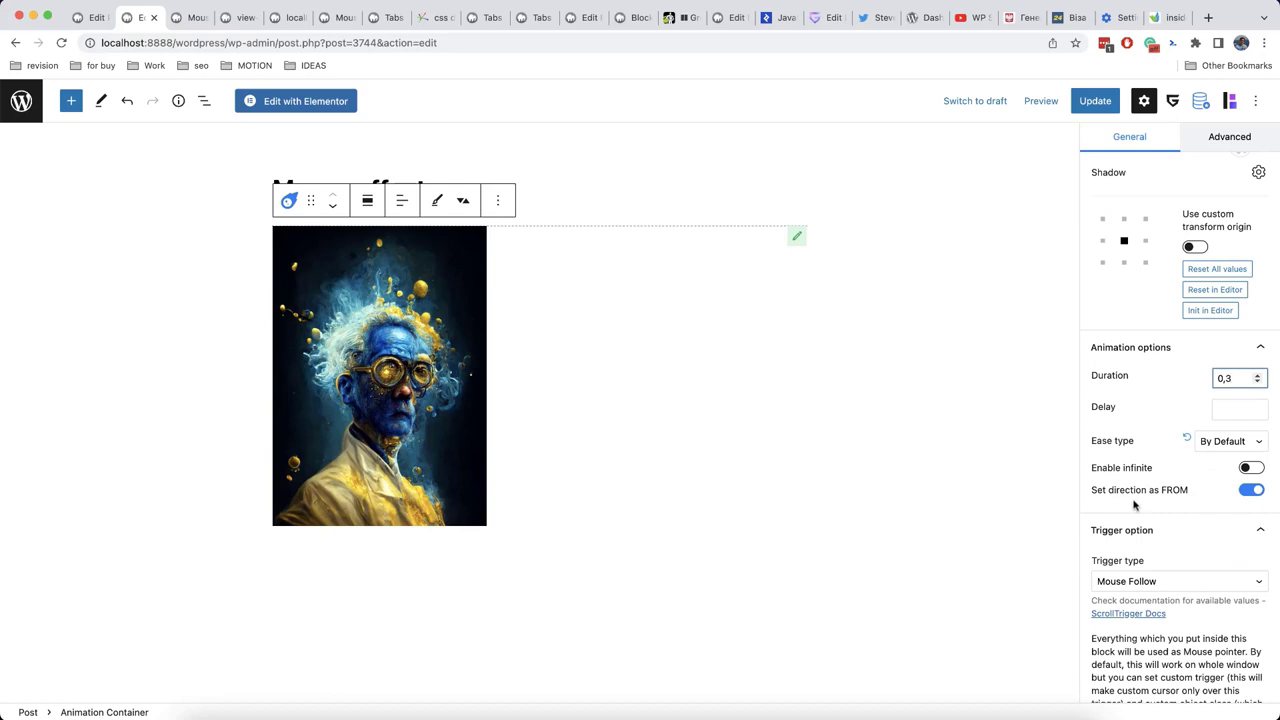
{"action": "left_click", "coordinate": [1246, 491]}
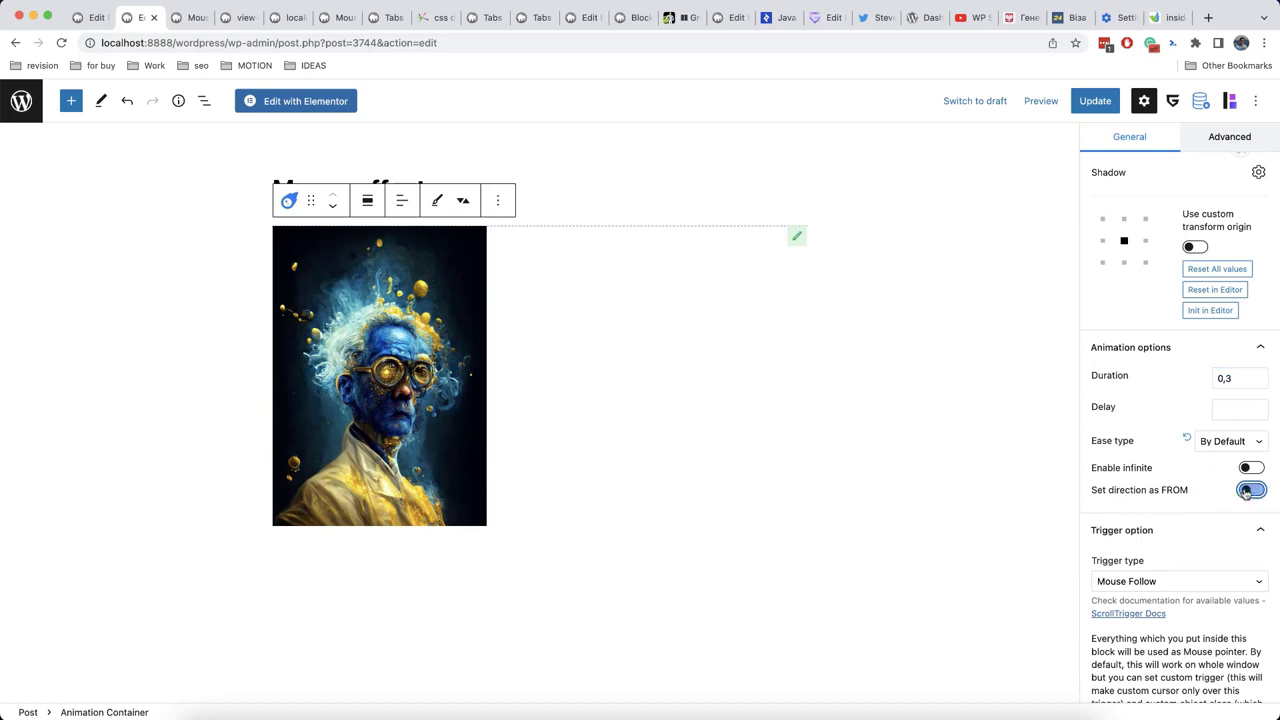
Update the post, check the smaller dot on the live page, then reopen the editor's List View.
{"action": "left_click", "coordinate": [1095, 103]}
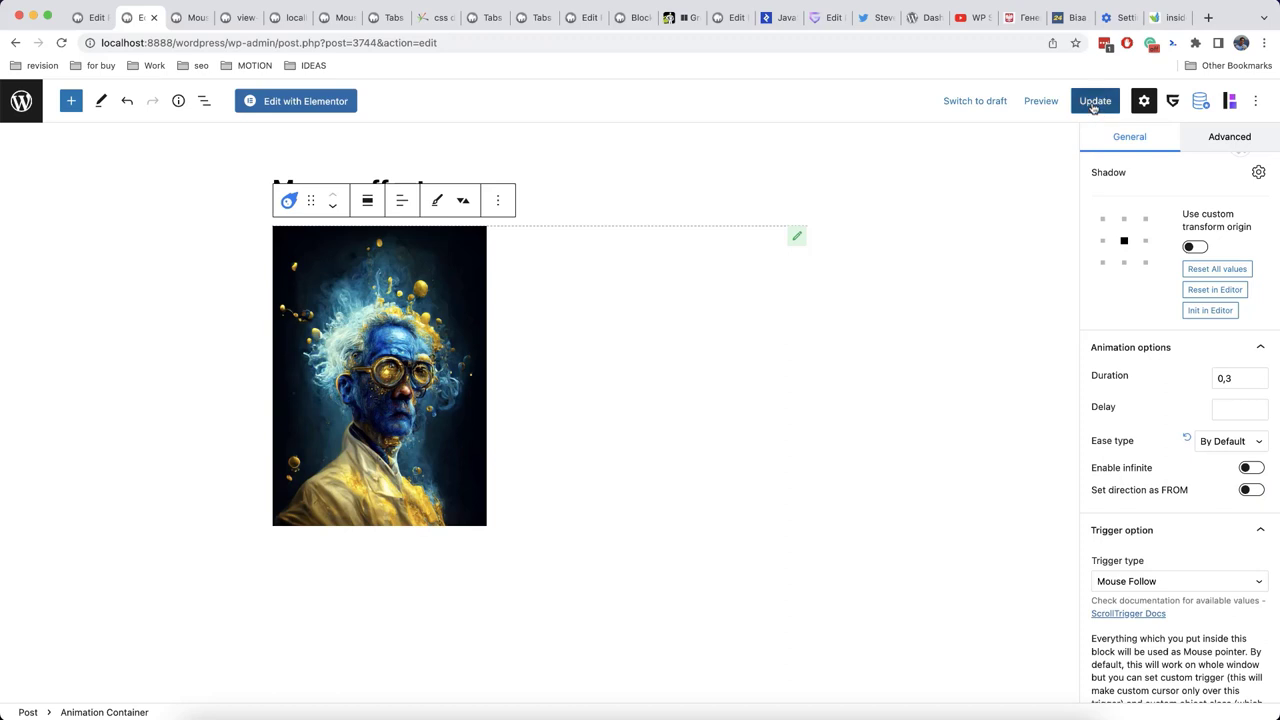
{"action": "left_click", "coordinate": [191, 19]}
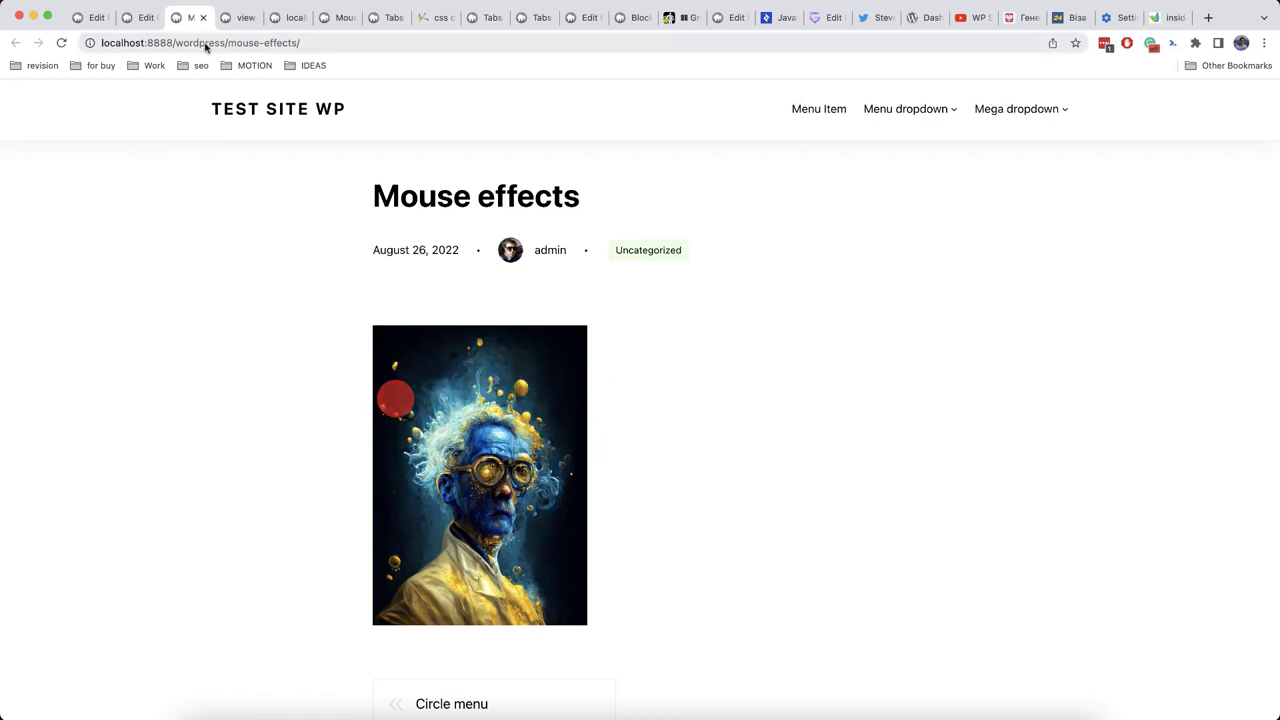
{"action": "left_click", "coordinate": [141, 27]}
{"action": "left_click", "coordinate": [204, 101]}
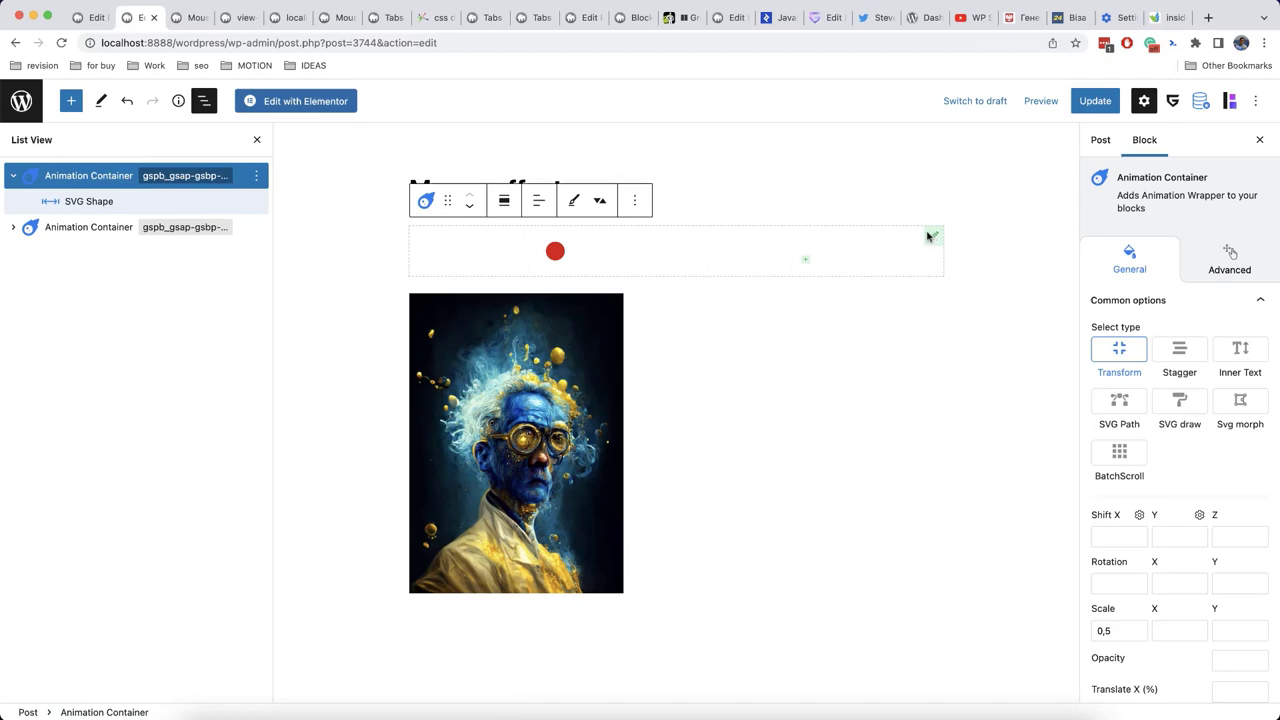
Replace the SVG dot with the small headphones image from the Media Library, update, and view live.
{"action": "left_click", "coordinate": [257, 203]}
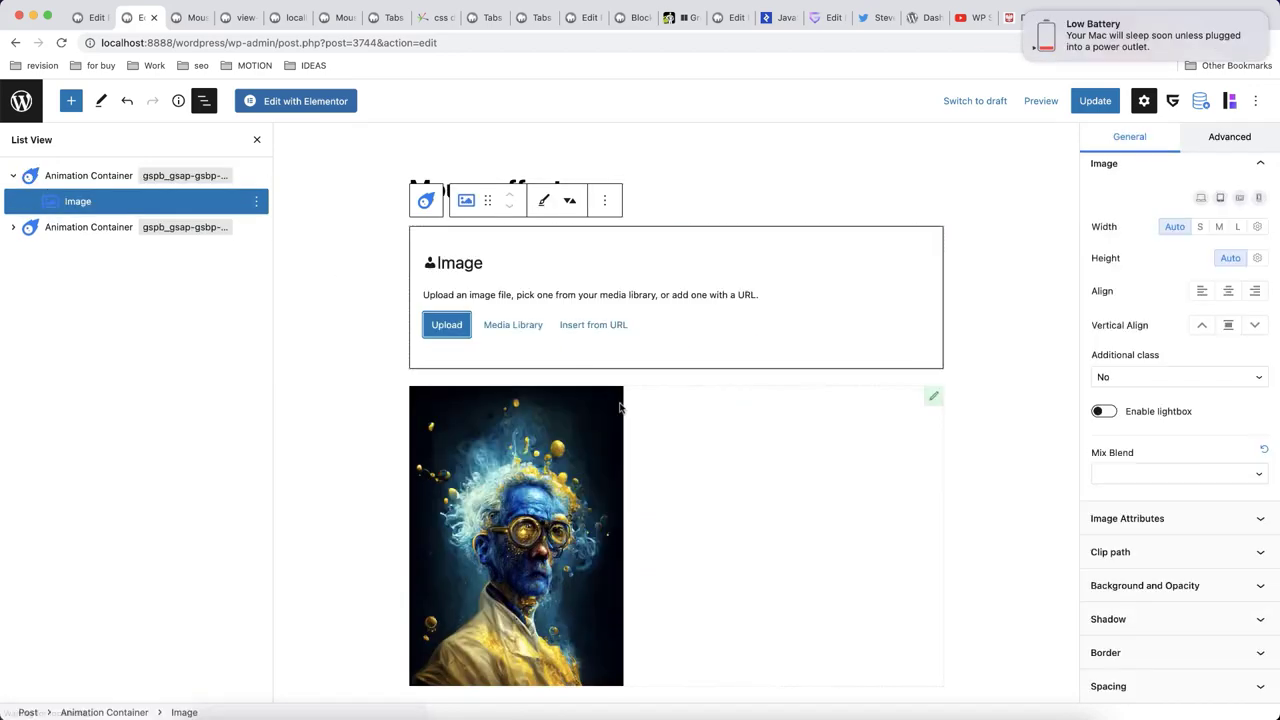
{"action": "left_click", "coordinate": [517, 329]}
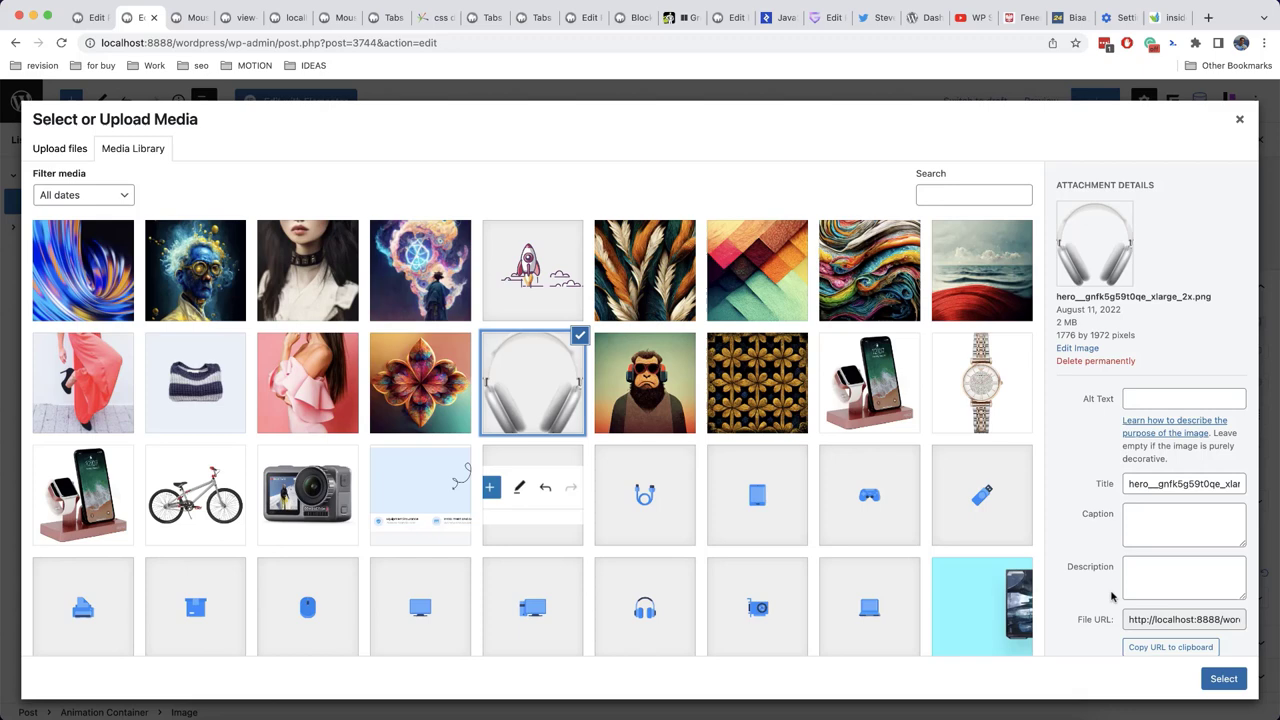
{"action": "left_click", "coordinate": [1215, 679]}
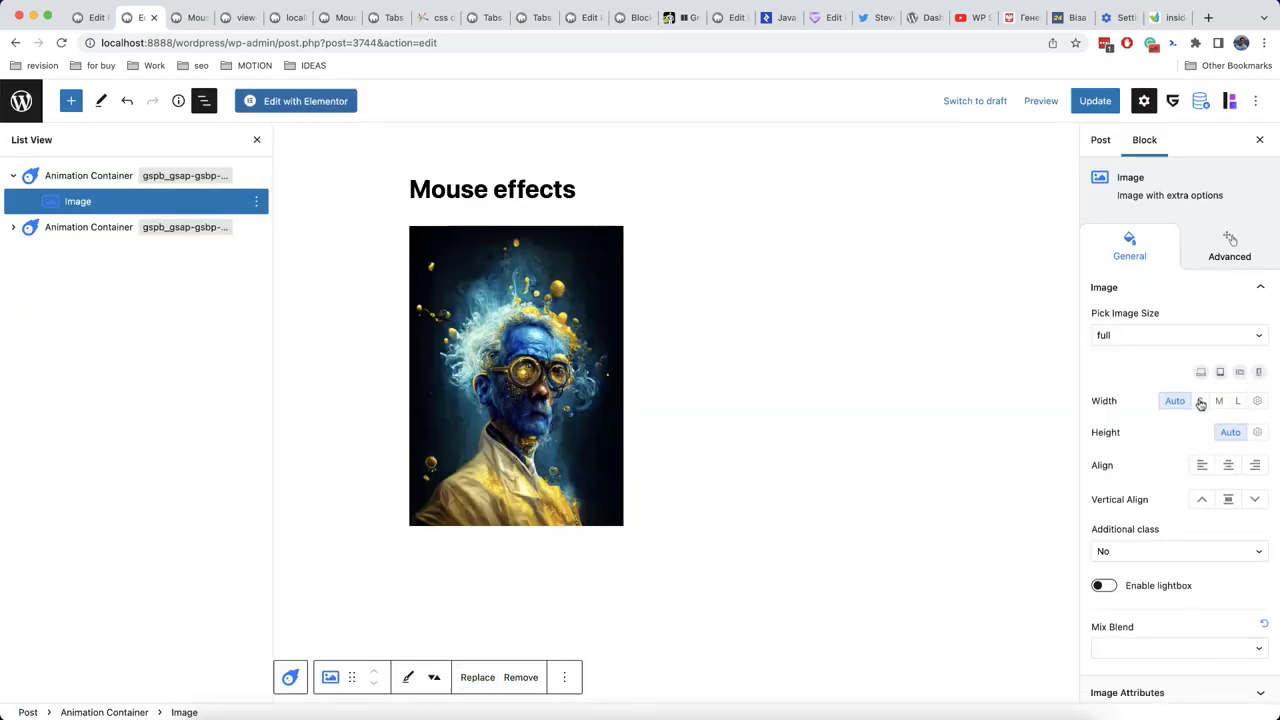
{"action": "left_click", "coordinate": [1199, 401]}
{"action": "left_click", "coordinate": [1093, 103]}
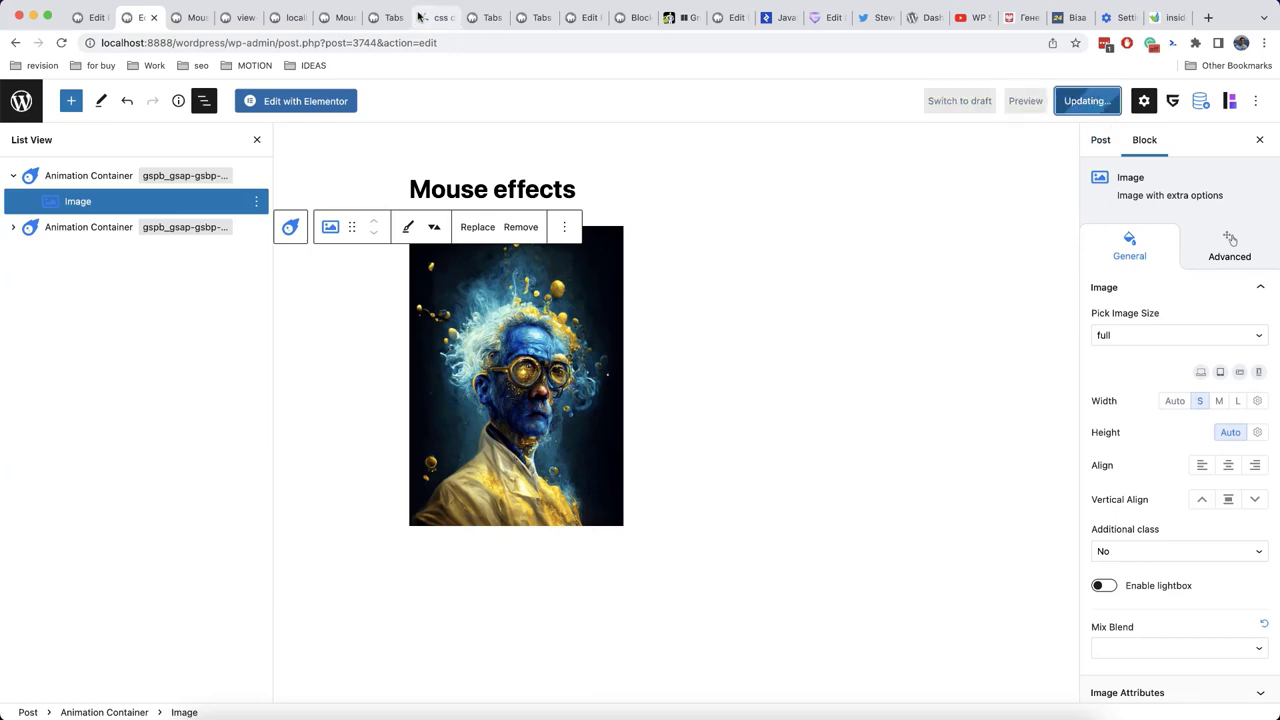
{"action": "left_click", "coordinate": [193, 19]}
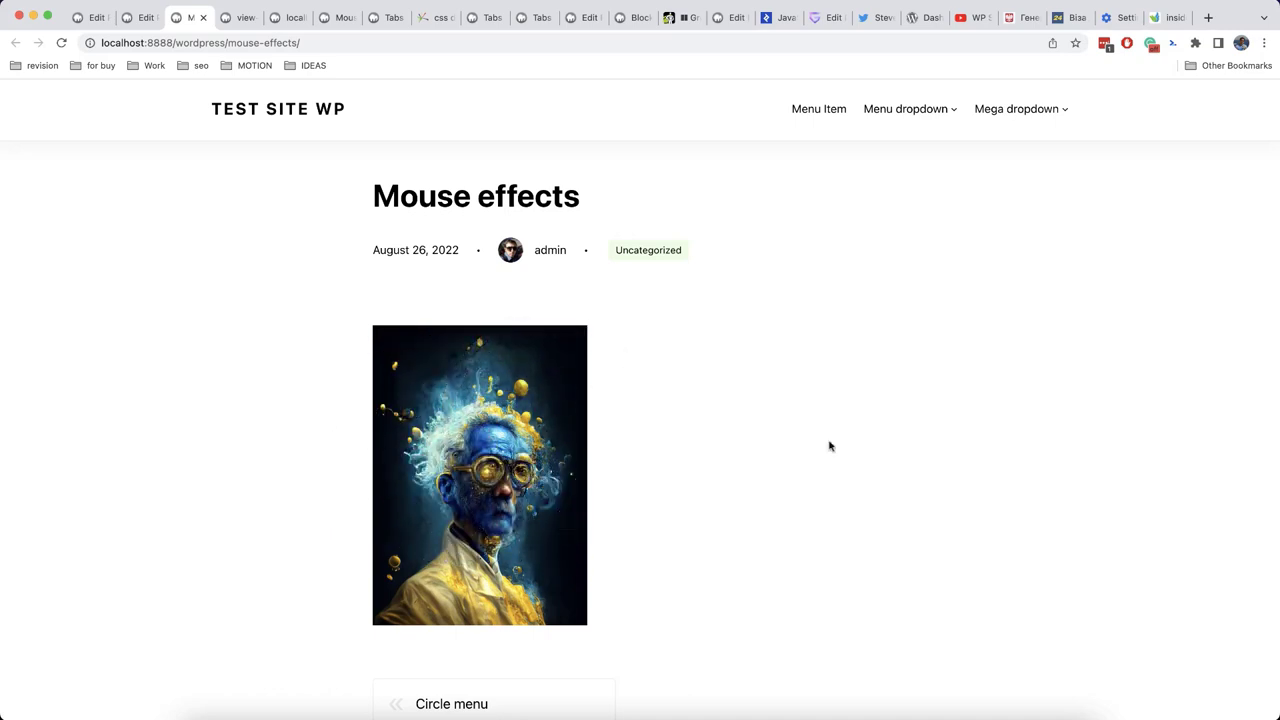
Check the headphones follower on the live page, then return to the block editor.
{"action": "key", "text": "super+grave"}
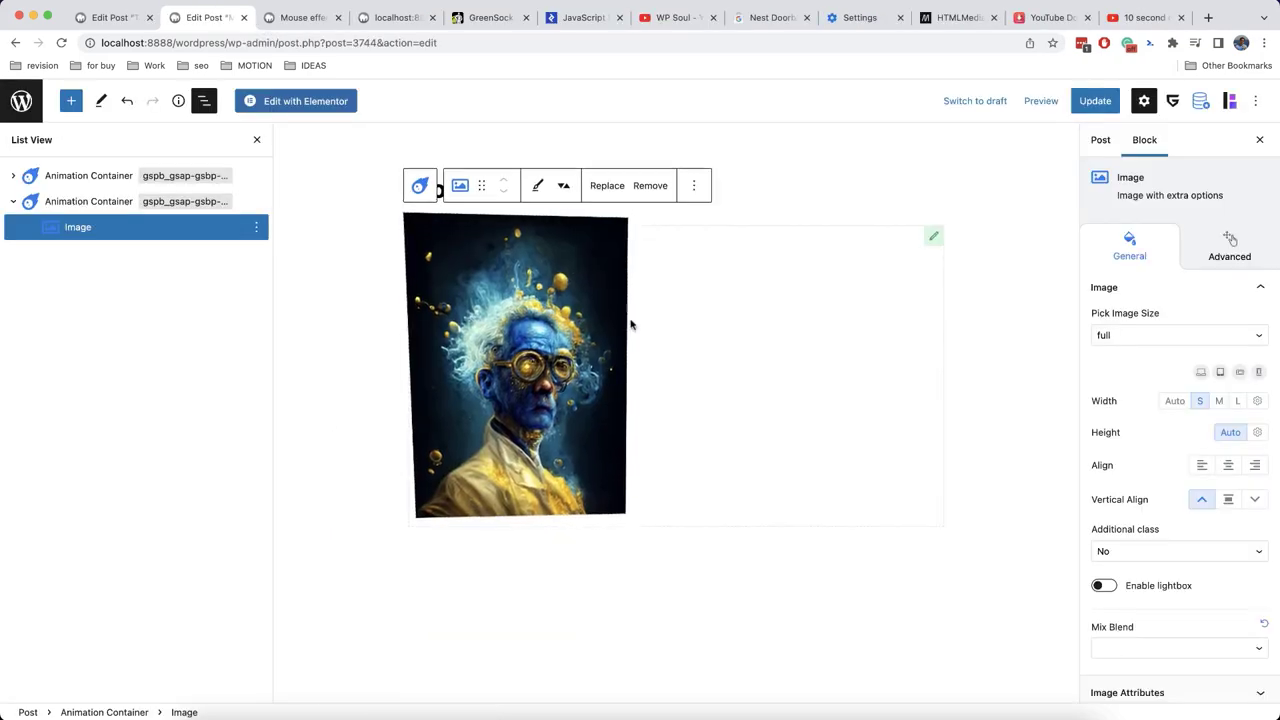
Insert a new Animation Container, found by searching 'anima', below the portrait inside its container.
{"action": "left_click", "coordinate": [226, 203]}
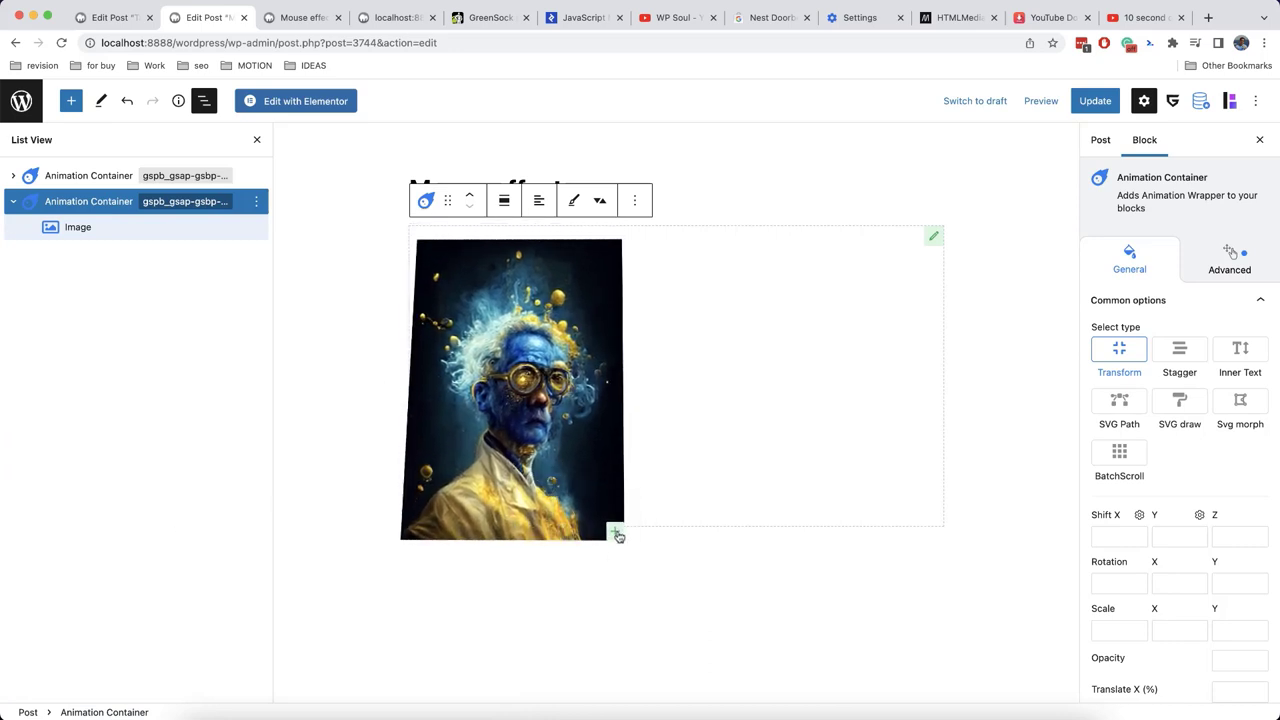
{"action": "left_click", "coordinate": [615, 535]}
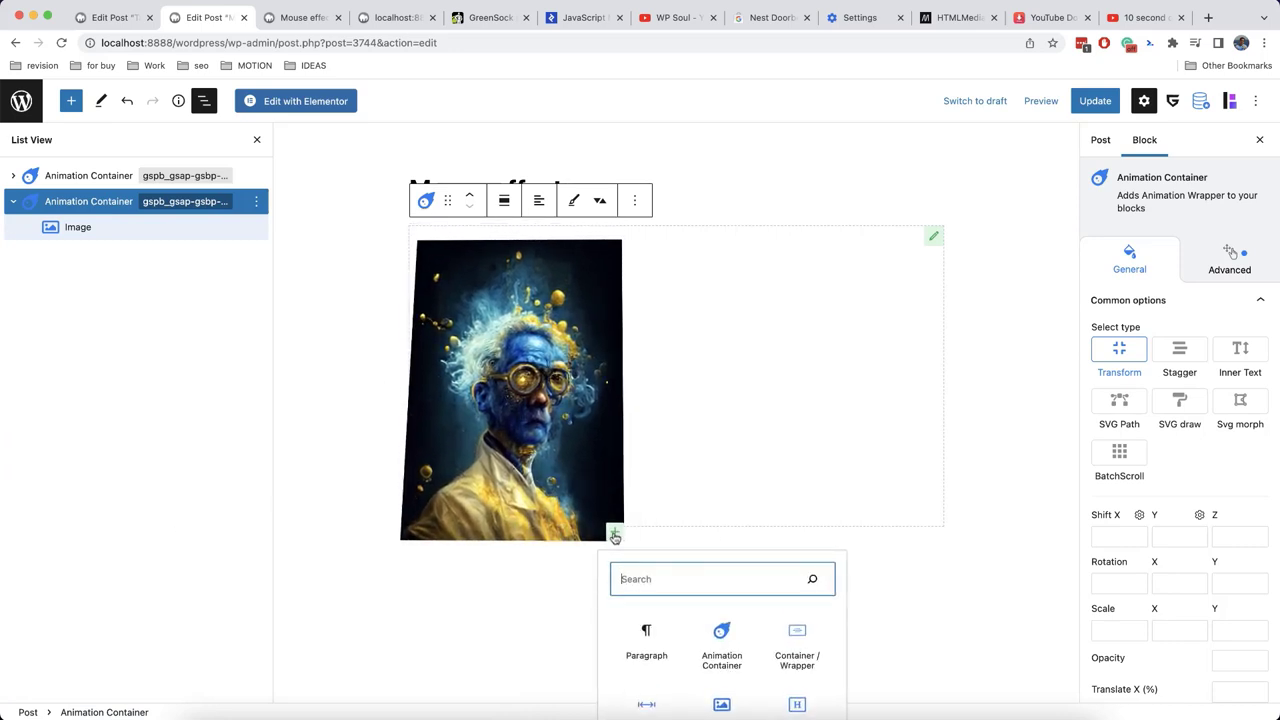
{"action": "type", "text": "anima"}
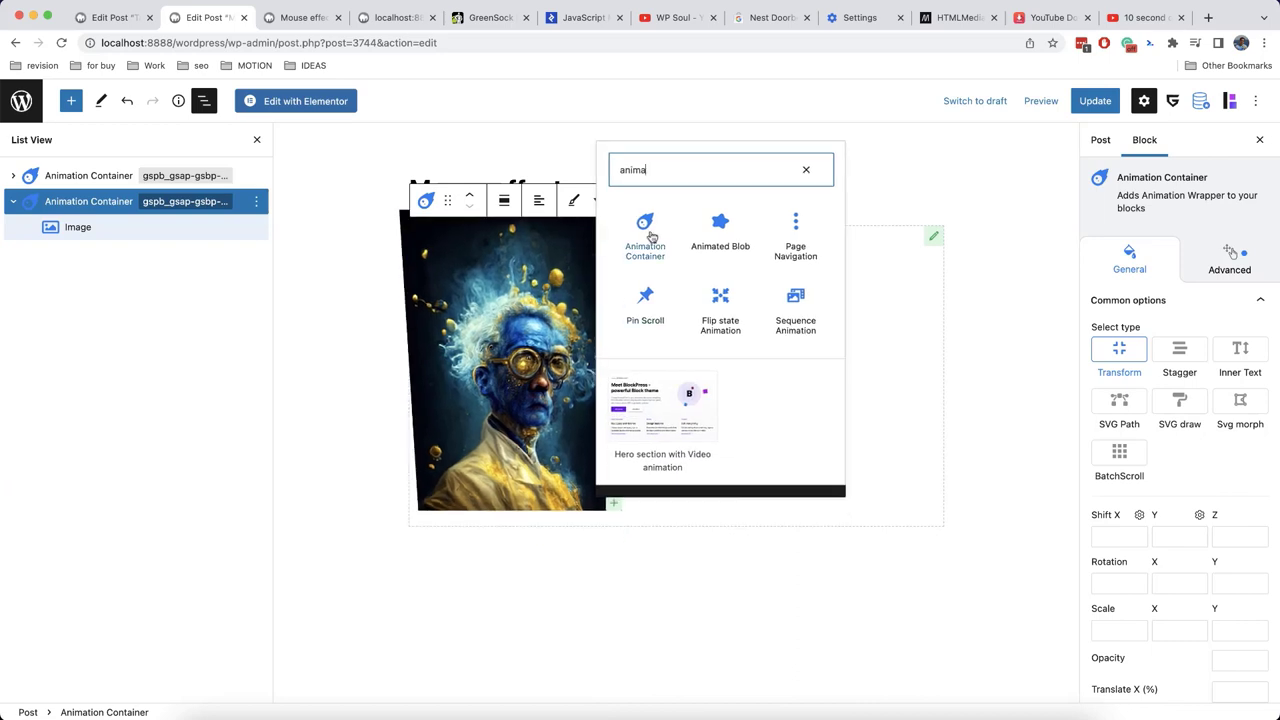
{"action": "left_click", "coordinate": [648, 237]}
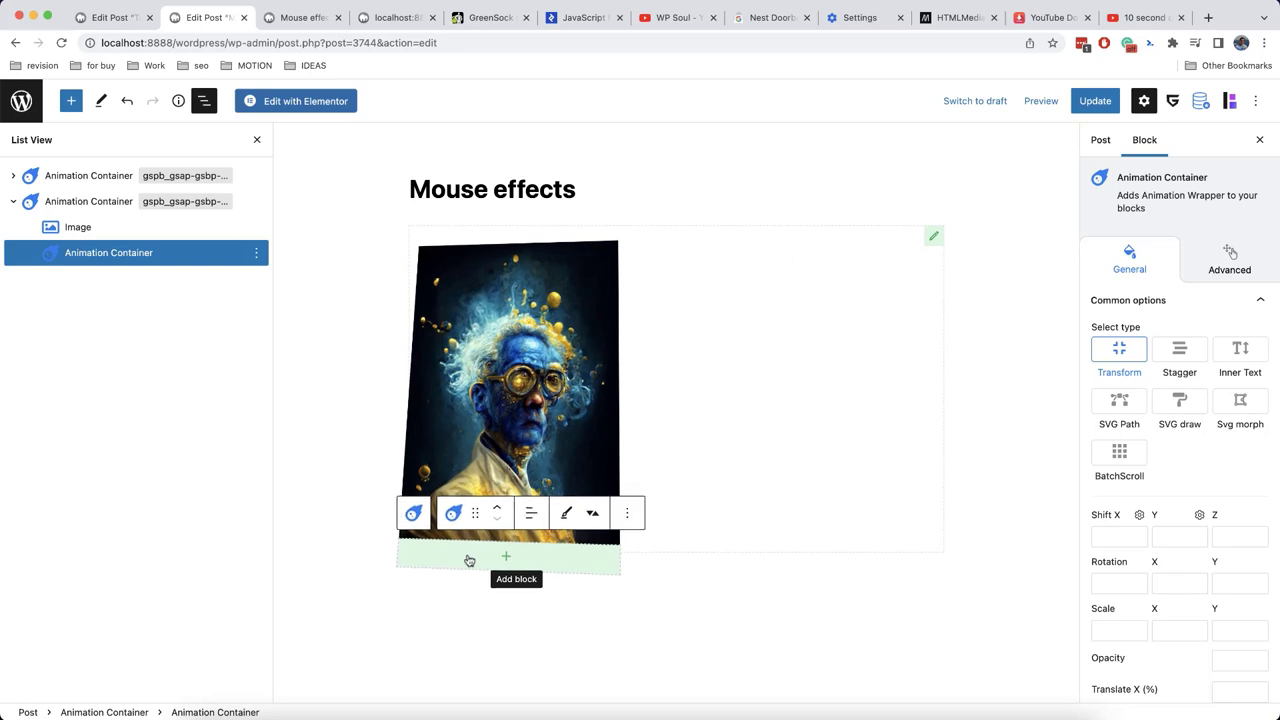
{"action": "left_click", "coordinate": [469, 560]}
Add a VideoBox to the new container using the chill music mp4 from the Media Library.
{"action": "type", "text": "video"}
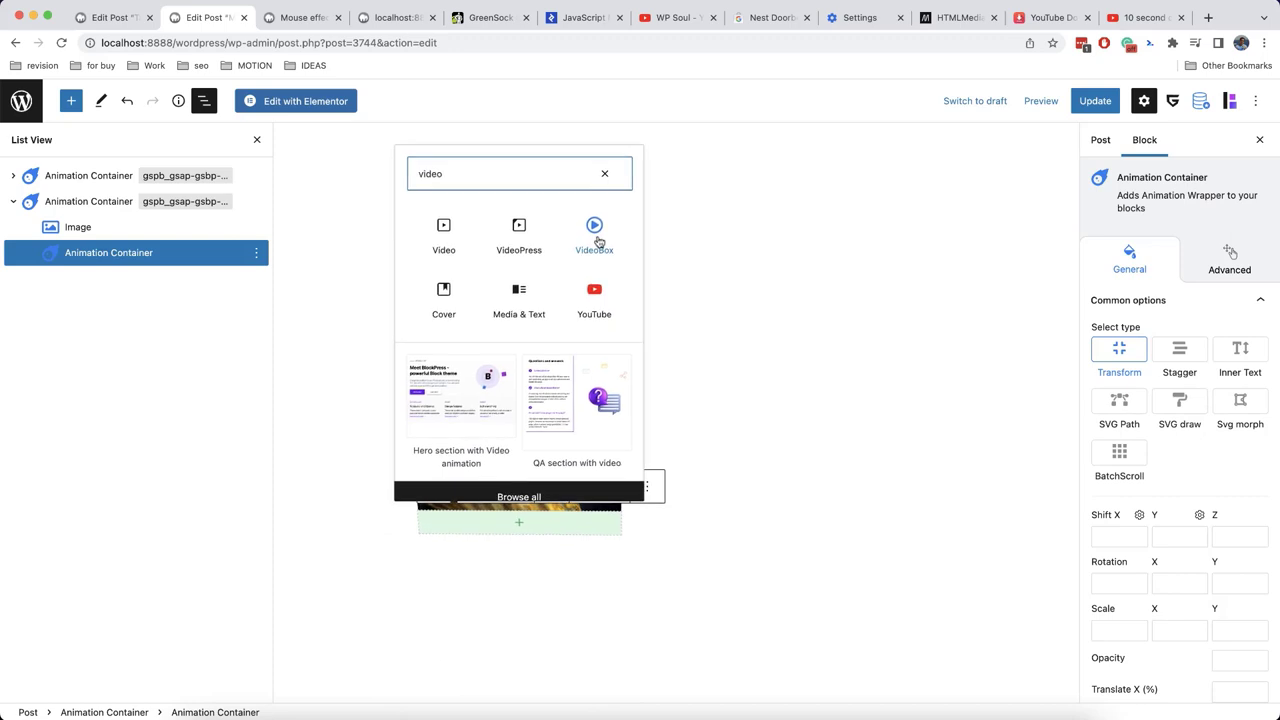
{"action": "left_click", "coordinate": [592, 238]}
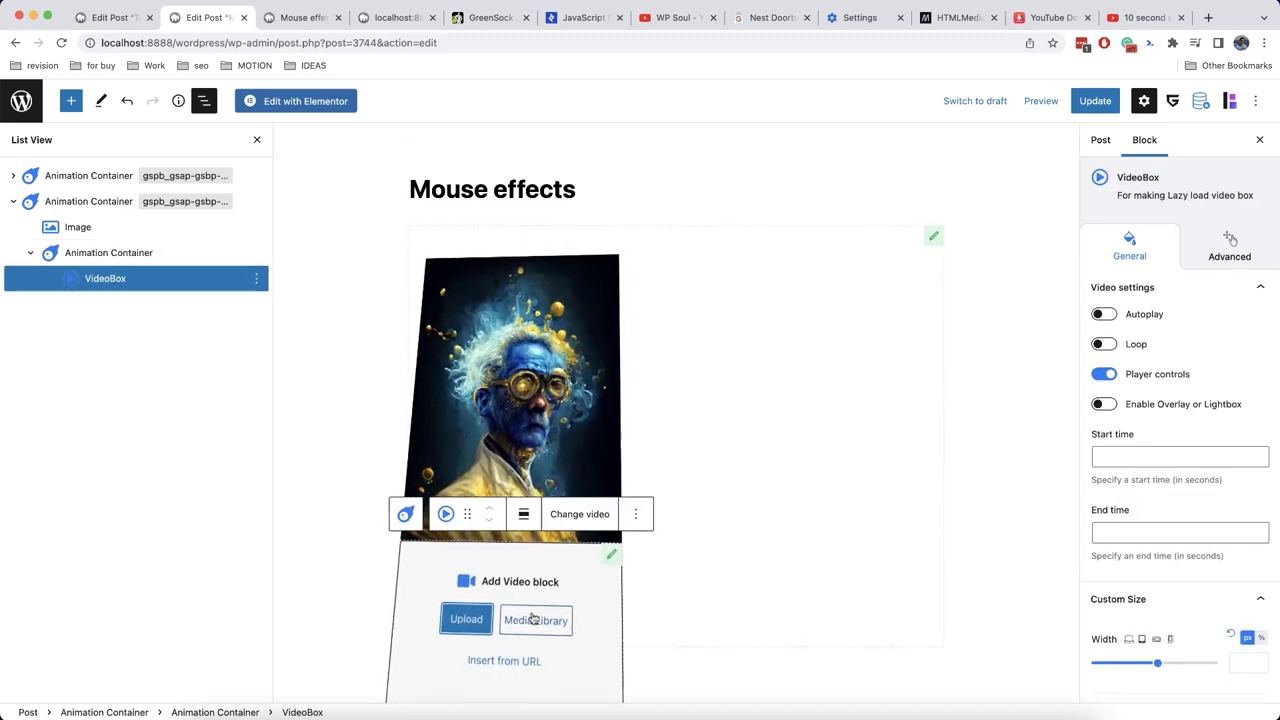
{"action": "left_click", "coordinate": [533, 614]}
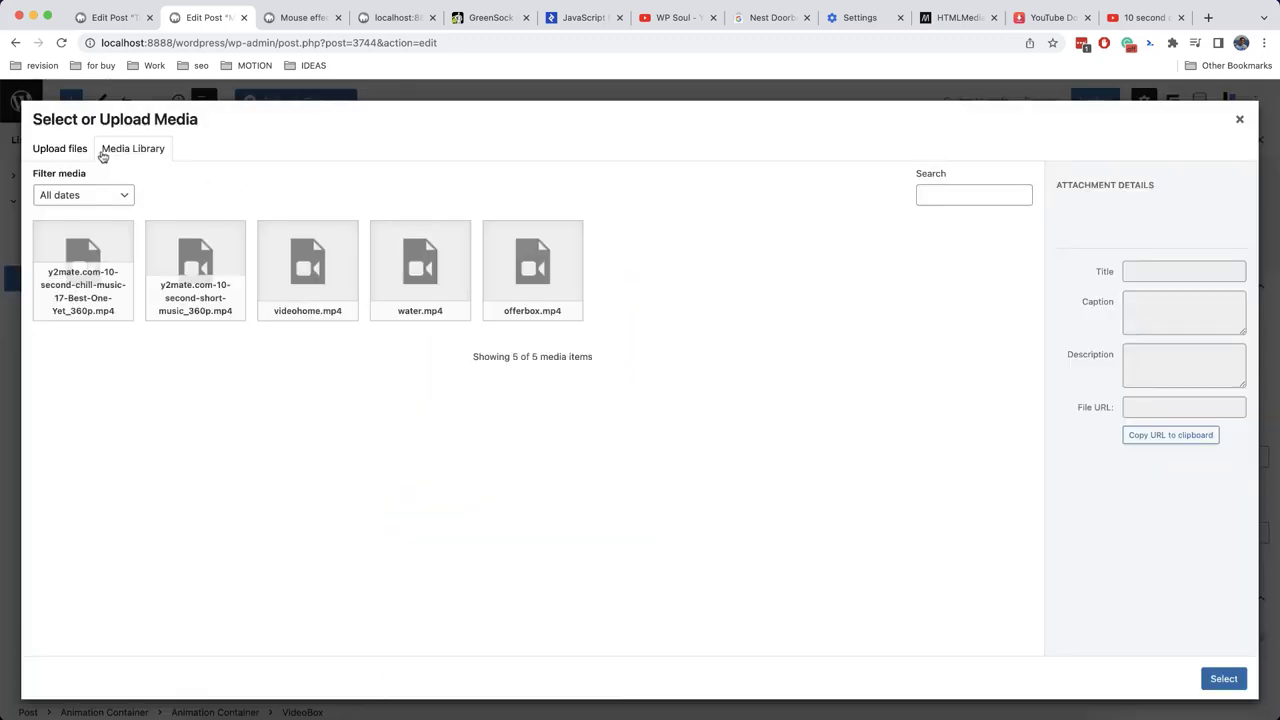
{"action": "left_click", "coordinate": [99, 233]}
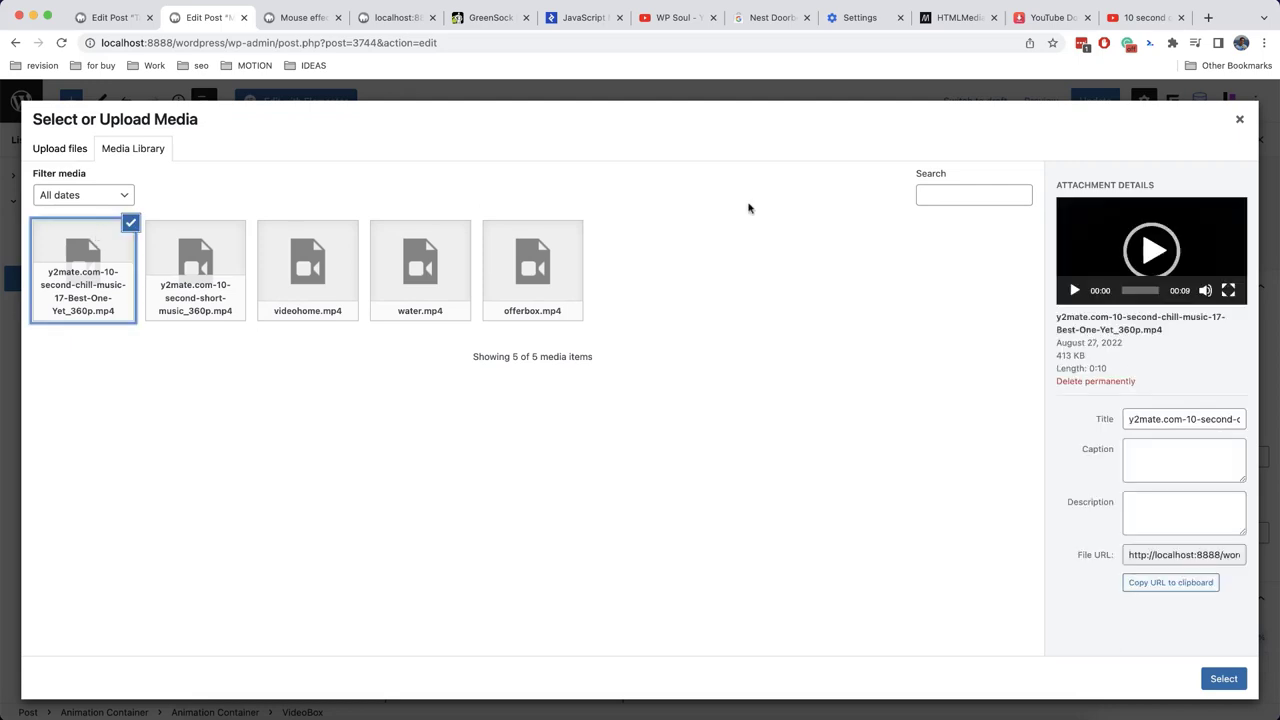
{"action": "left_click", "coordinate": [1152, 258]}
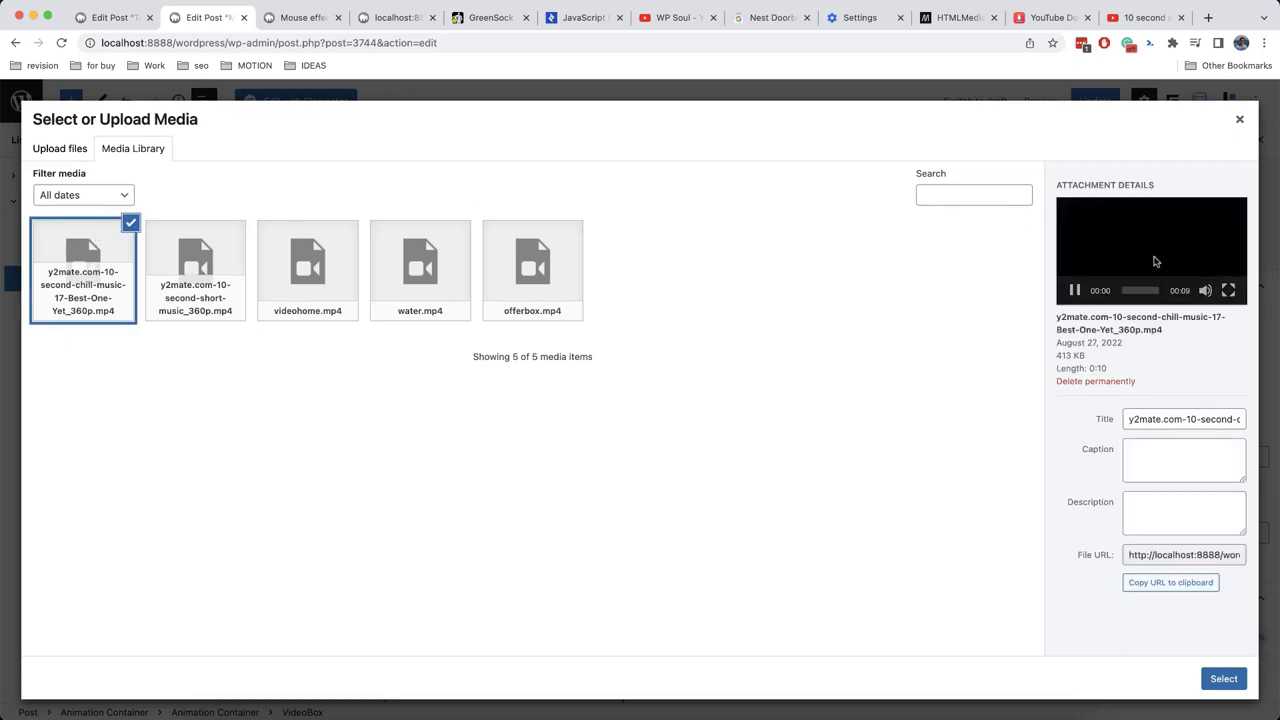
{"action": "left_click", "coordinate": [1077, 290]}
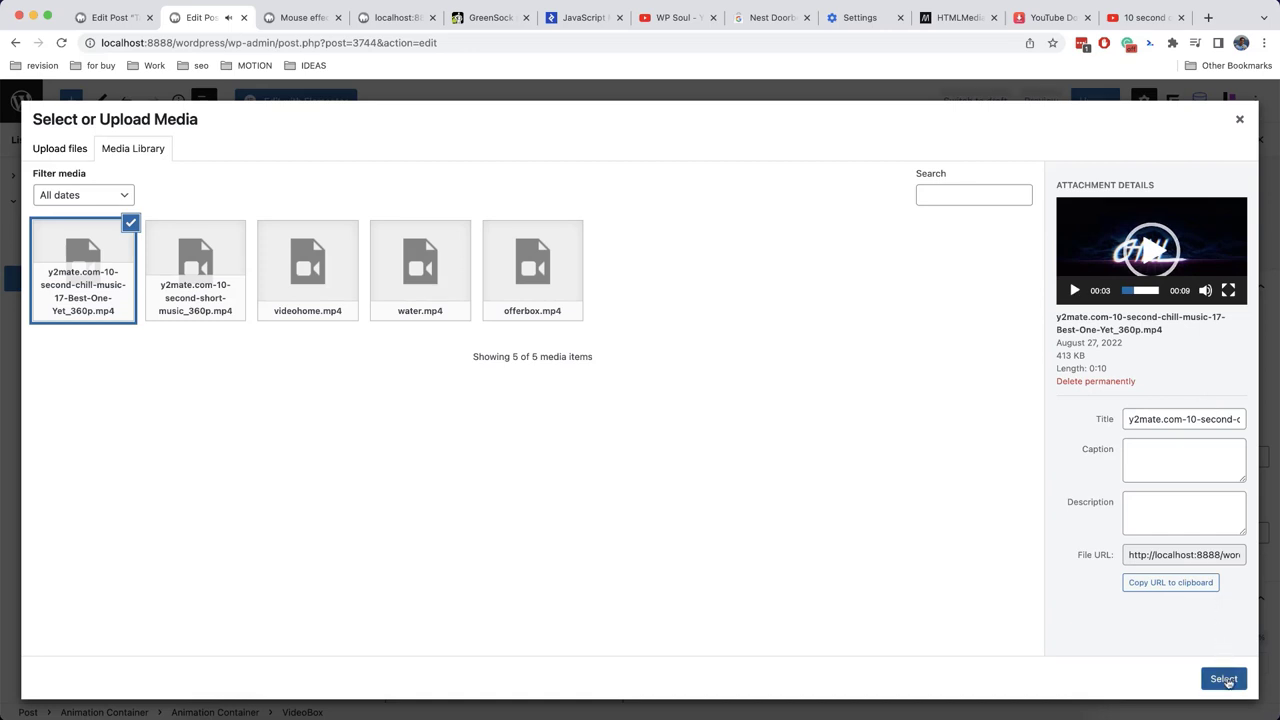
{"action": "left_click", "coordinate": [1224, 678]}
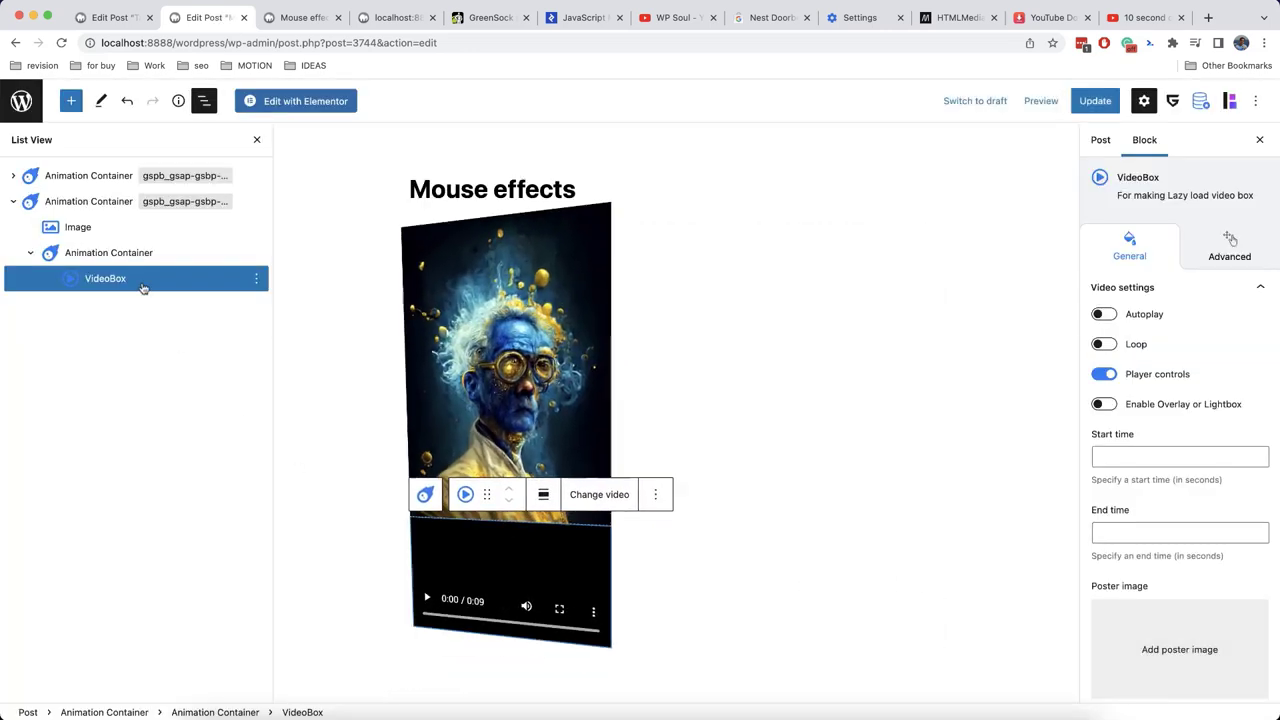
Set the video's Animation Container to Absolute position with top 20 px and left -100 px.
{"action": "left_click", "coordinate": [128, 253]}
{"action": "left_click", "coordinate": [1222, 262]}
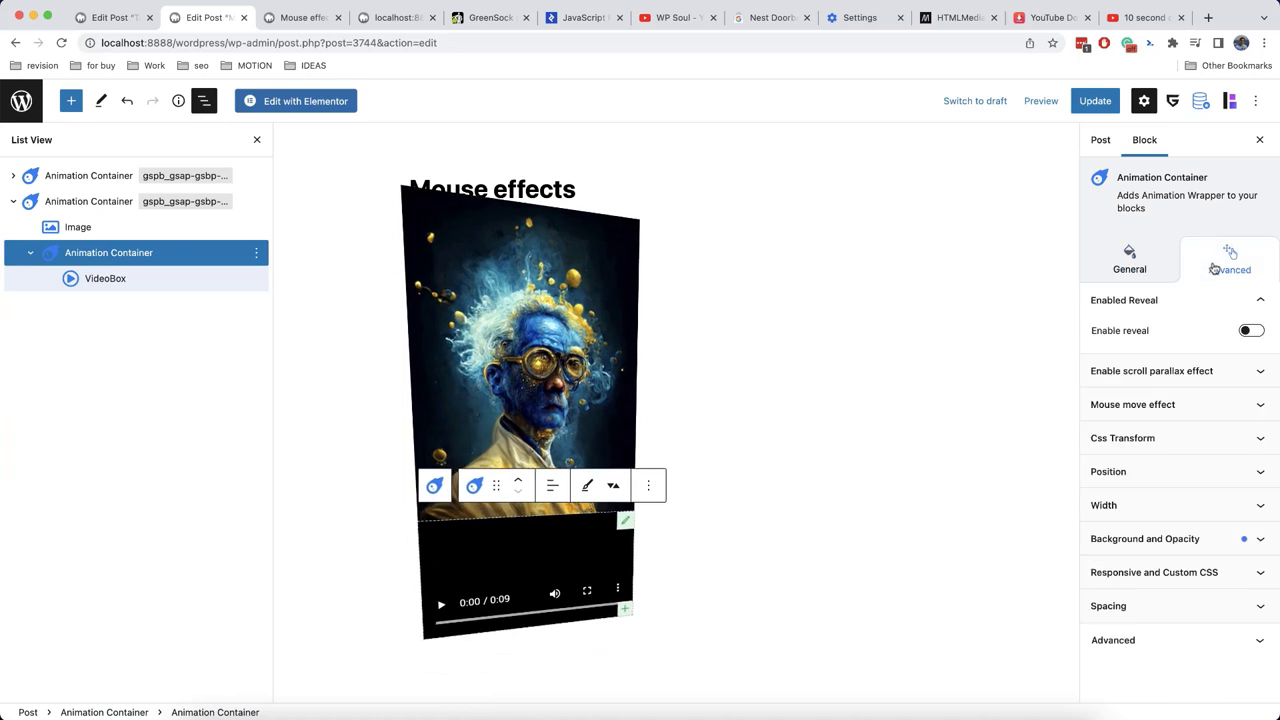
{"action": "left_click", "coordinate": [1183, 470]}
{"action": "scroll", "coordinate": [1183, 481], "scroll_direction": "down", "scroll_amount": 2}
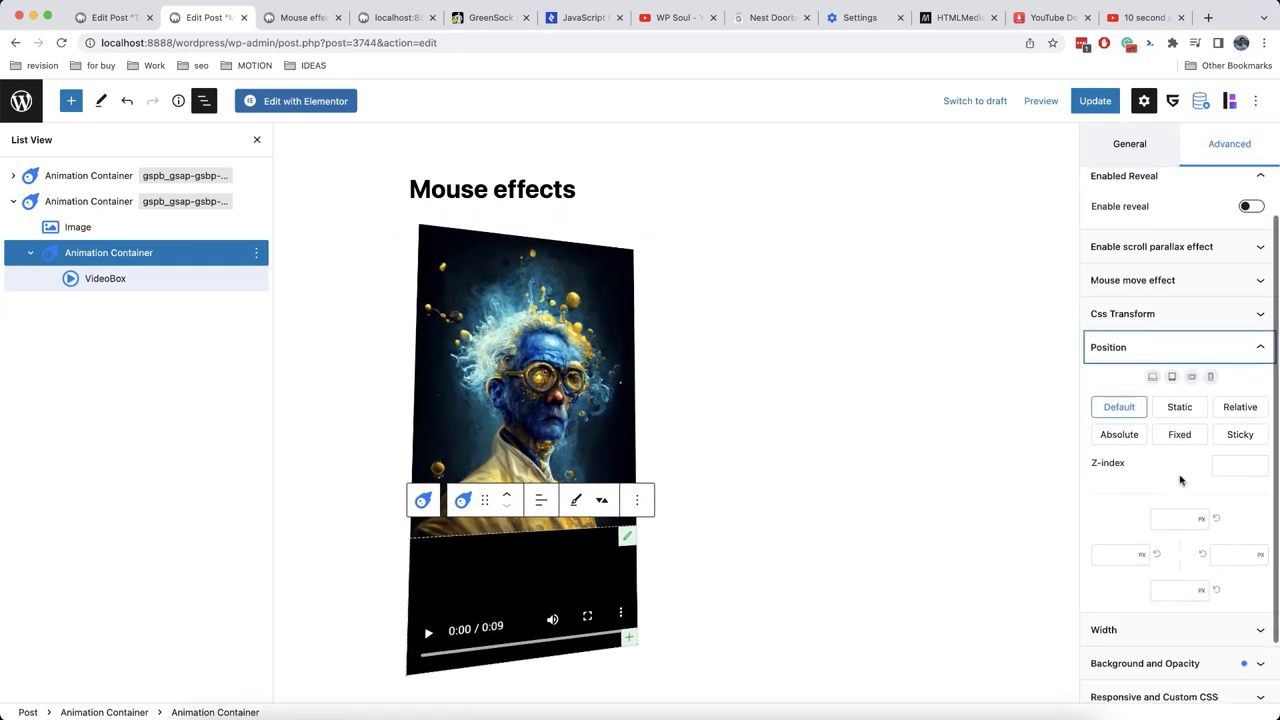
{"action": "left_click", "coordinate": [1127, 436]}
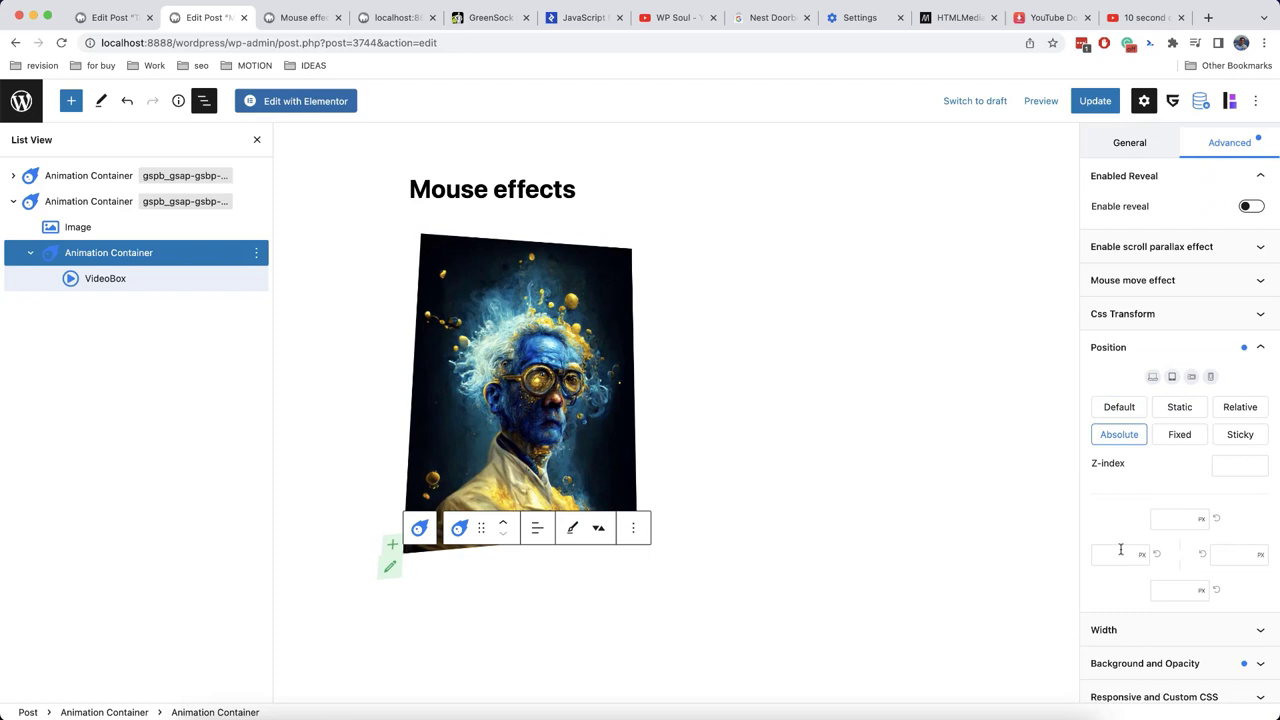
{"action": "left_click", "coordinate": [1170, 520]}
{"action": "type", "text": "20"}
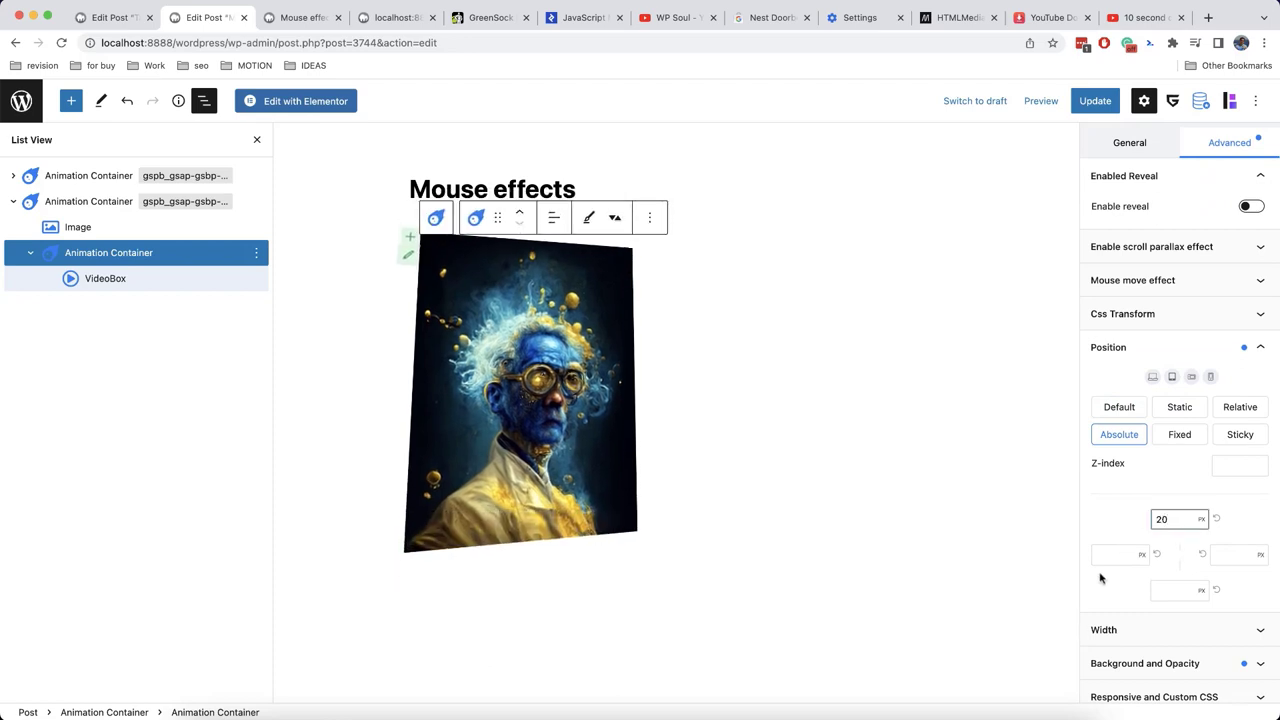
{"action": "left_click", "coordinate": [1105, 558]}
{"action": "type", "text": "-10"}
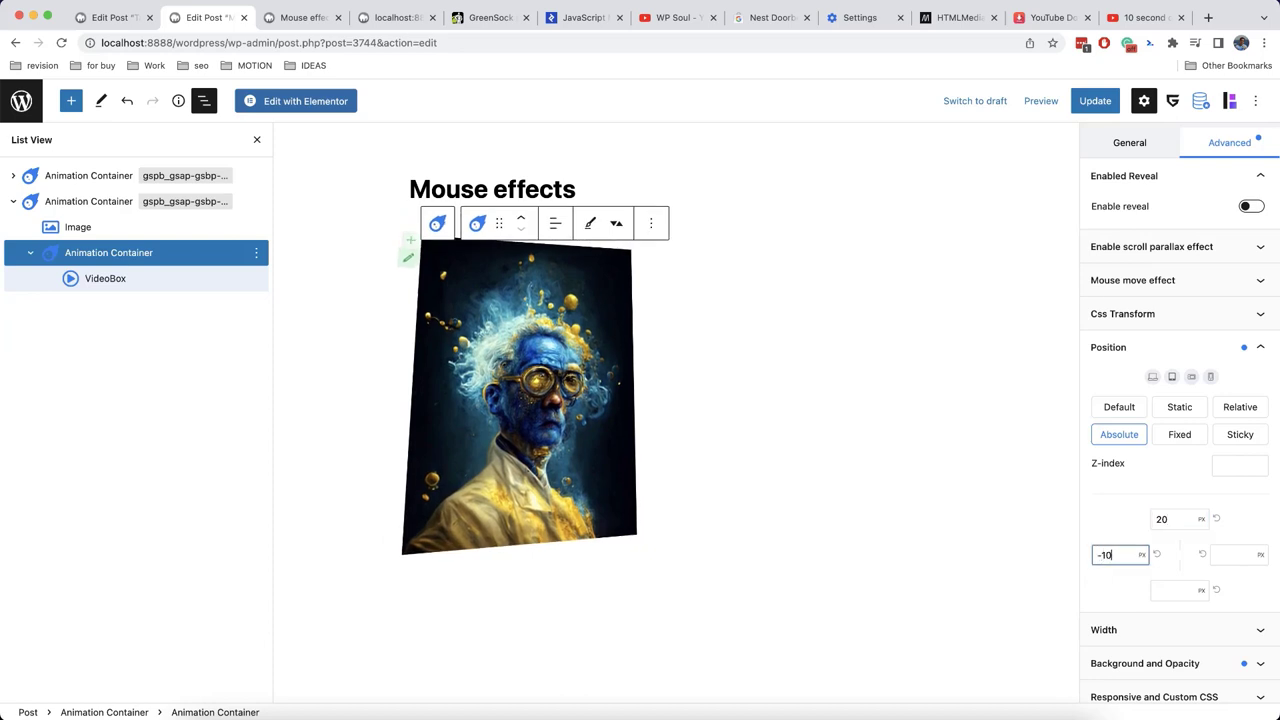
{"action": "type", "text": "0"}
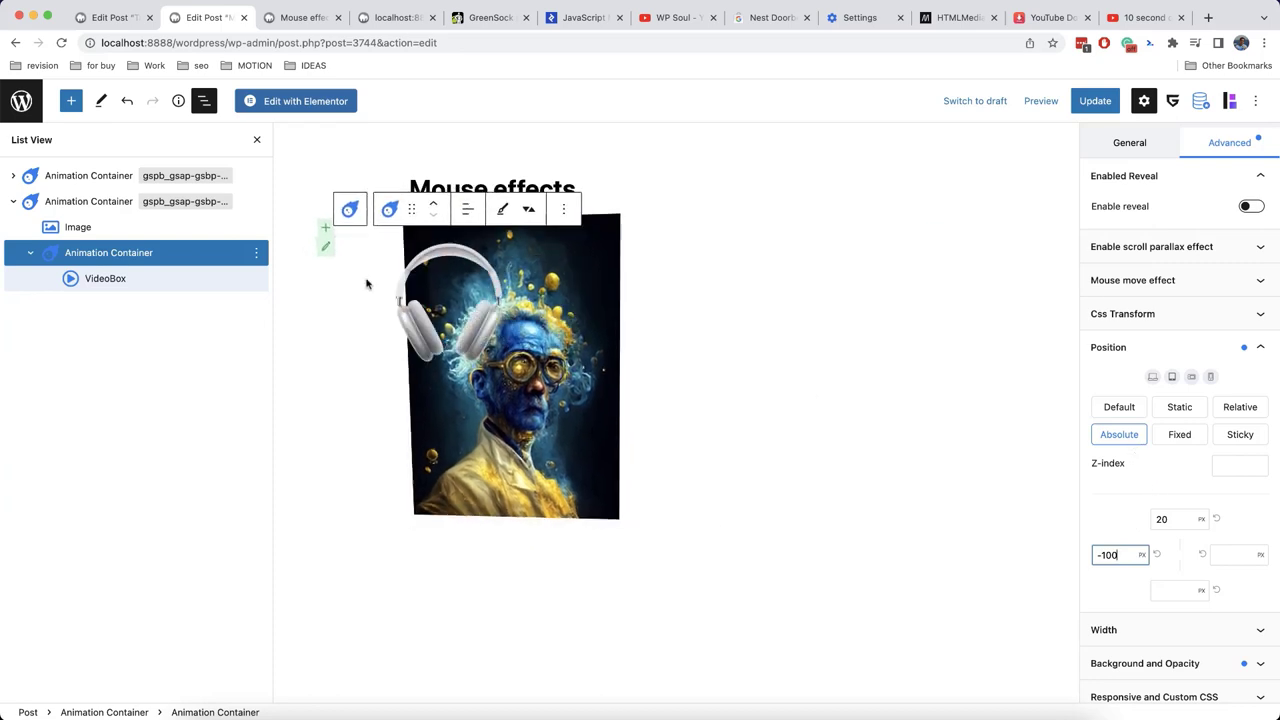
Give the VideoBox a custom width of 150 px.
{"action": "left_click", "coordinate": [151, 279]}
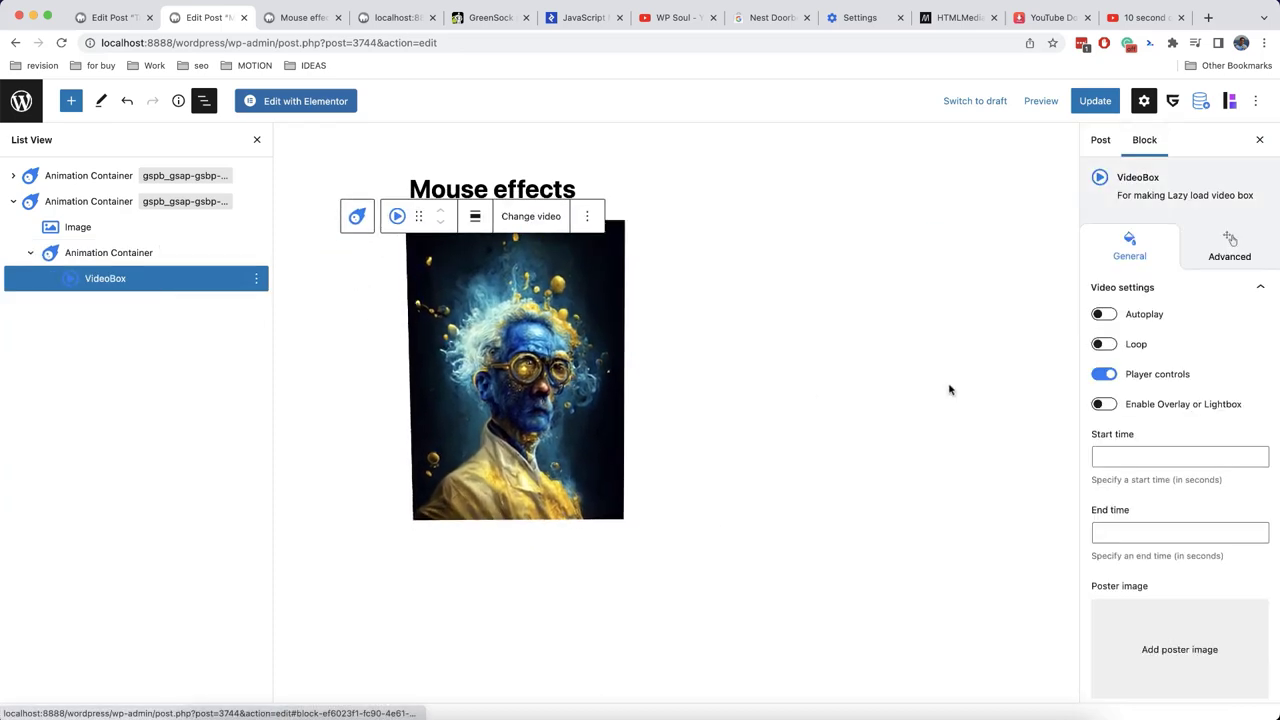
{"action": "scroll", "coordinate": [1190, 441], "scroll_direction": "down", "scroll_amount": 3}
{"action": "scroll", "coordinate": [1190, 441], "scroll_direction": "down", "scroll_amount": 5}
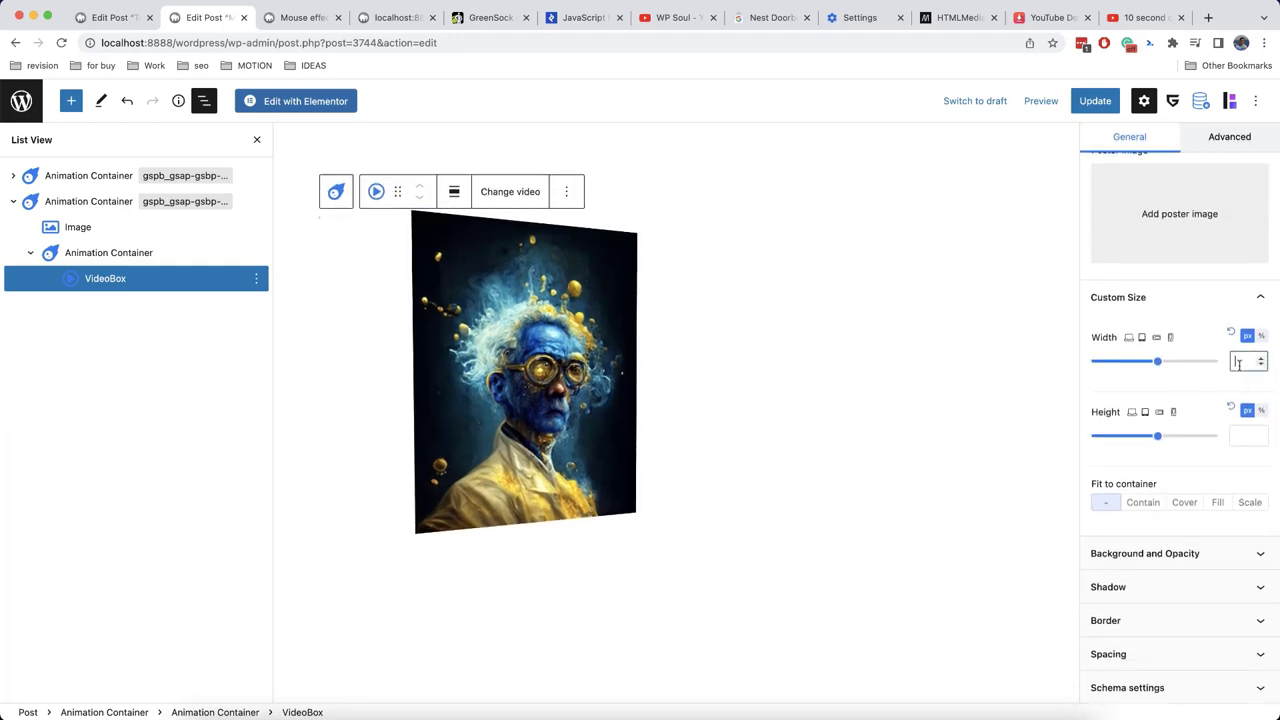
{"action": "type", "text": "100"}
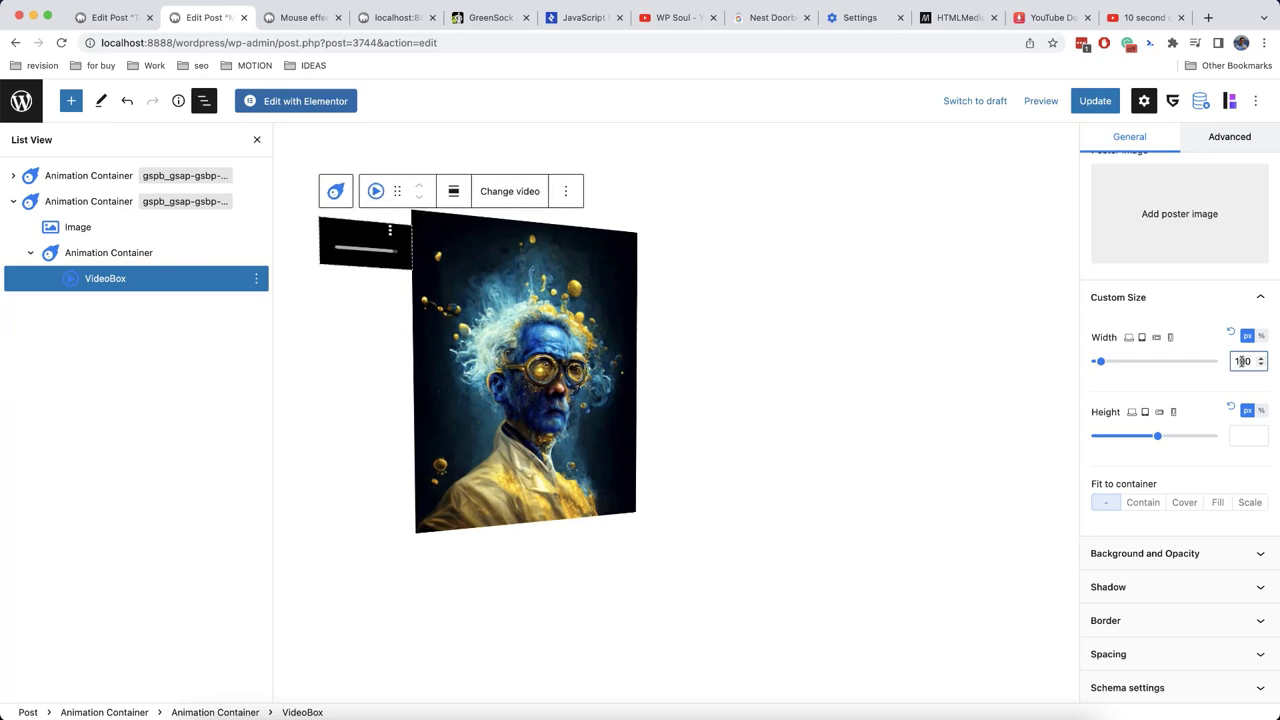
{"action": "type", "text": "150"}
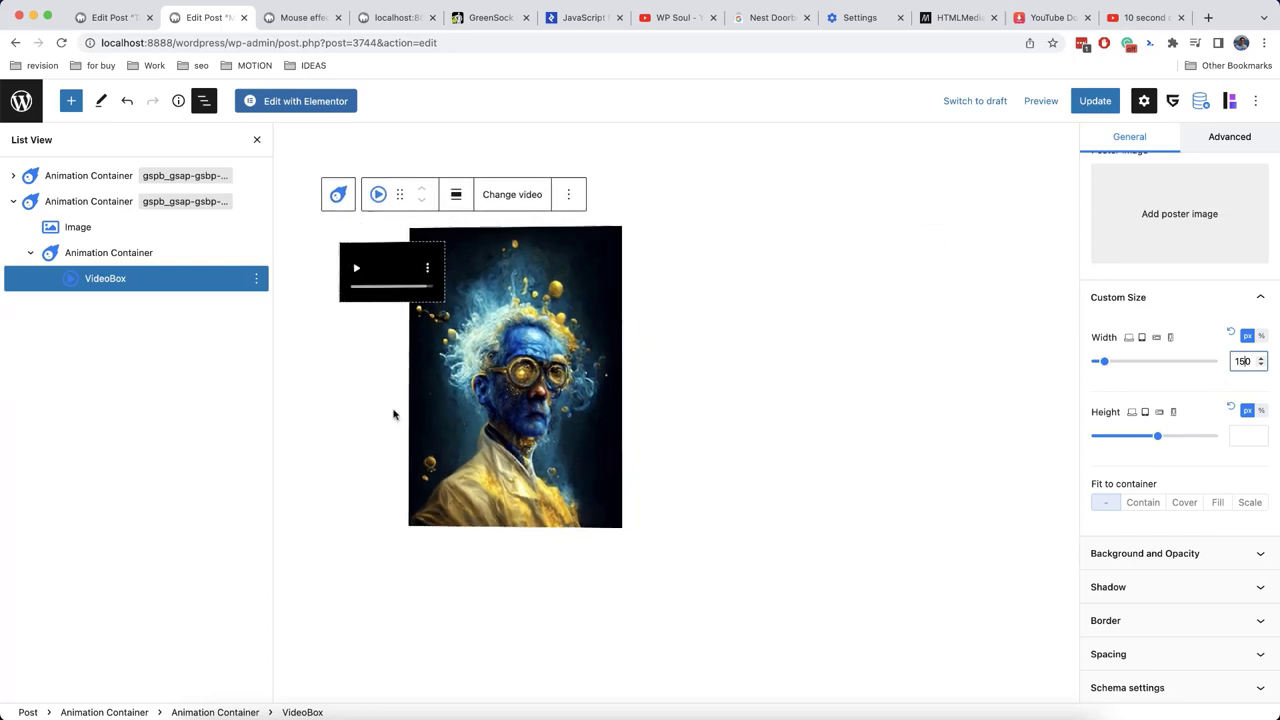
{"action": "left_click", "coordinate": [150, 252]}
Move the container's -100 px offset from the left side to the right side.
{"action": "left_click", "coordinate": [1233, 250]}
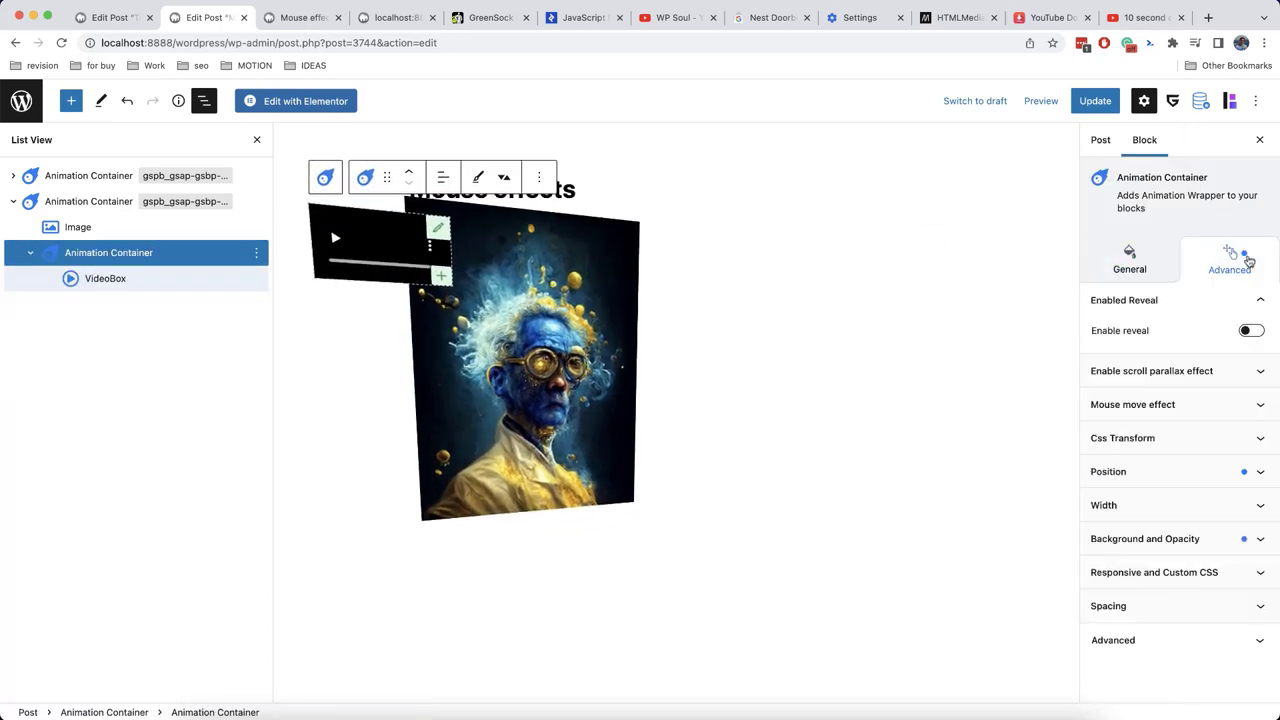
{"action": "left_click", "coordinate": [1171, 474]}
{"action": "scroll", "coordinate": [1170, 473], "scroll_direction": "down", "scroll_amount": 3}
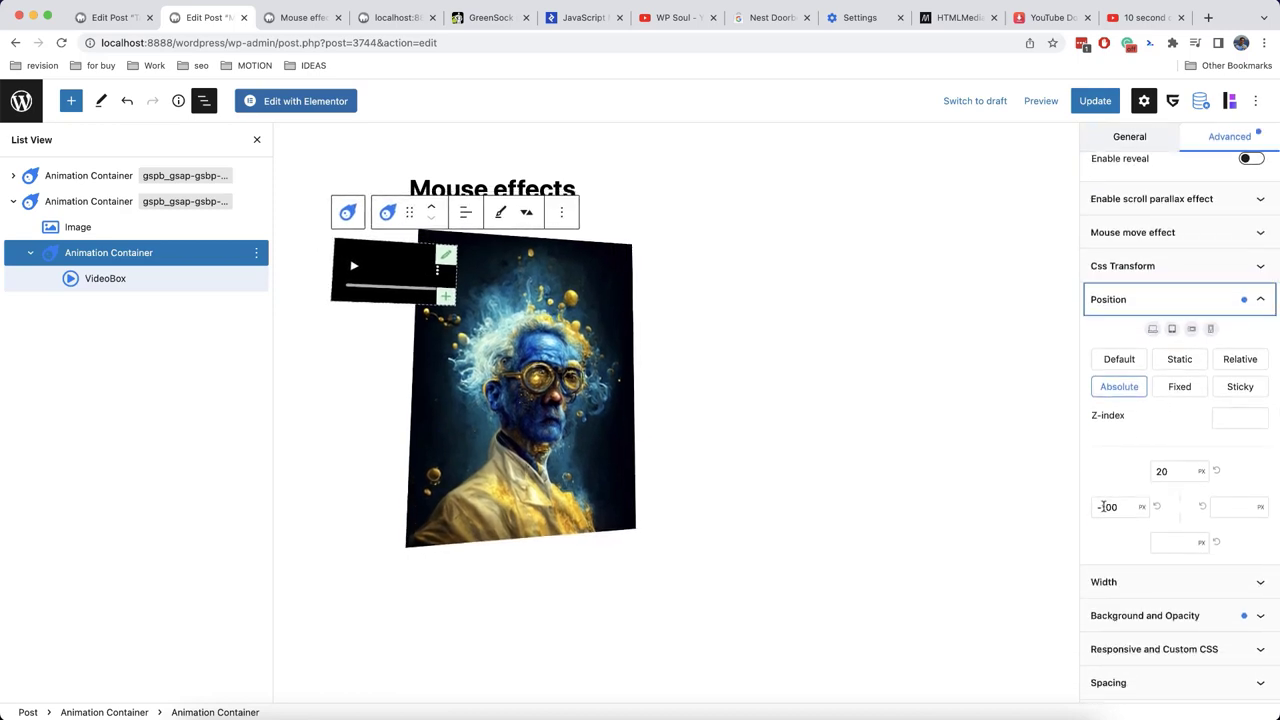
{"action": "left_click", "coordinate": [1156, 507]}
{"action": "left_click", "coordinate": [1229, 507]}
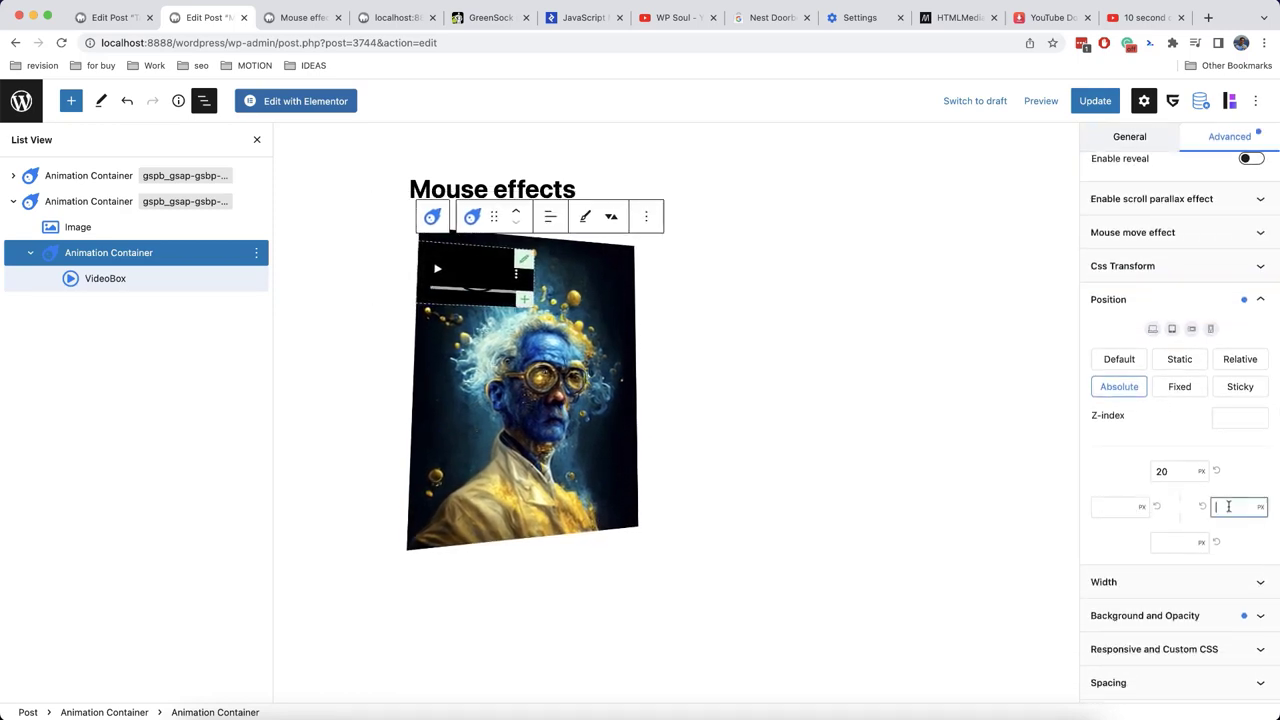
{"action": "type", "text": "-100"}
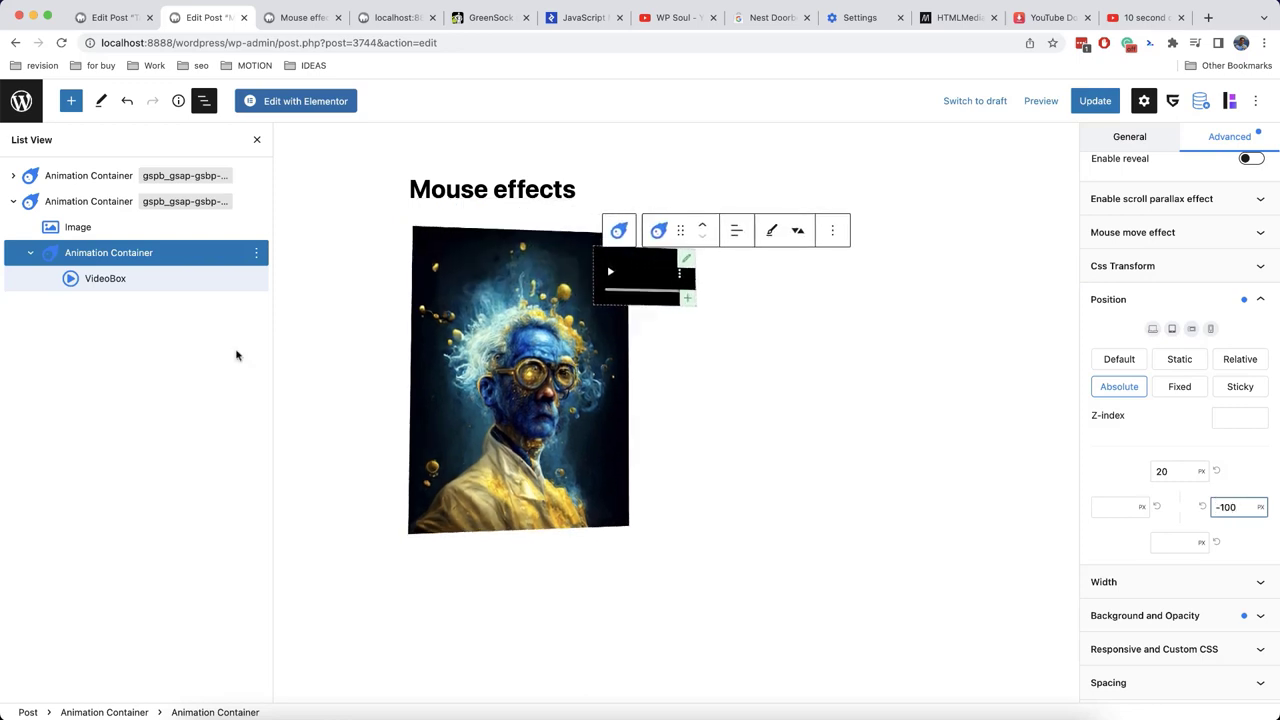
Turn Loop on and leave Autoplay off for the VideoBox video.
{"action": "left_click", "coordinate": [166, 278]}
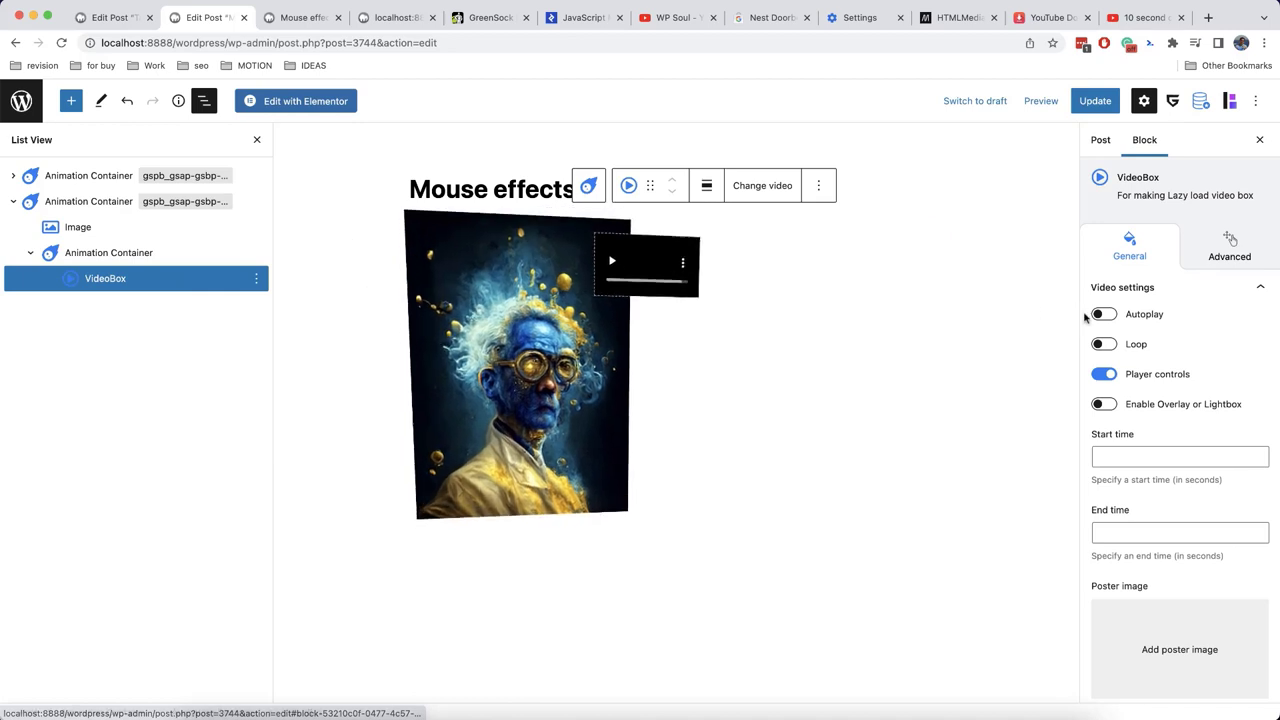
{"action": "left_click", "coordinate": [1105, 315]}
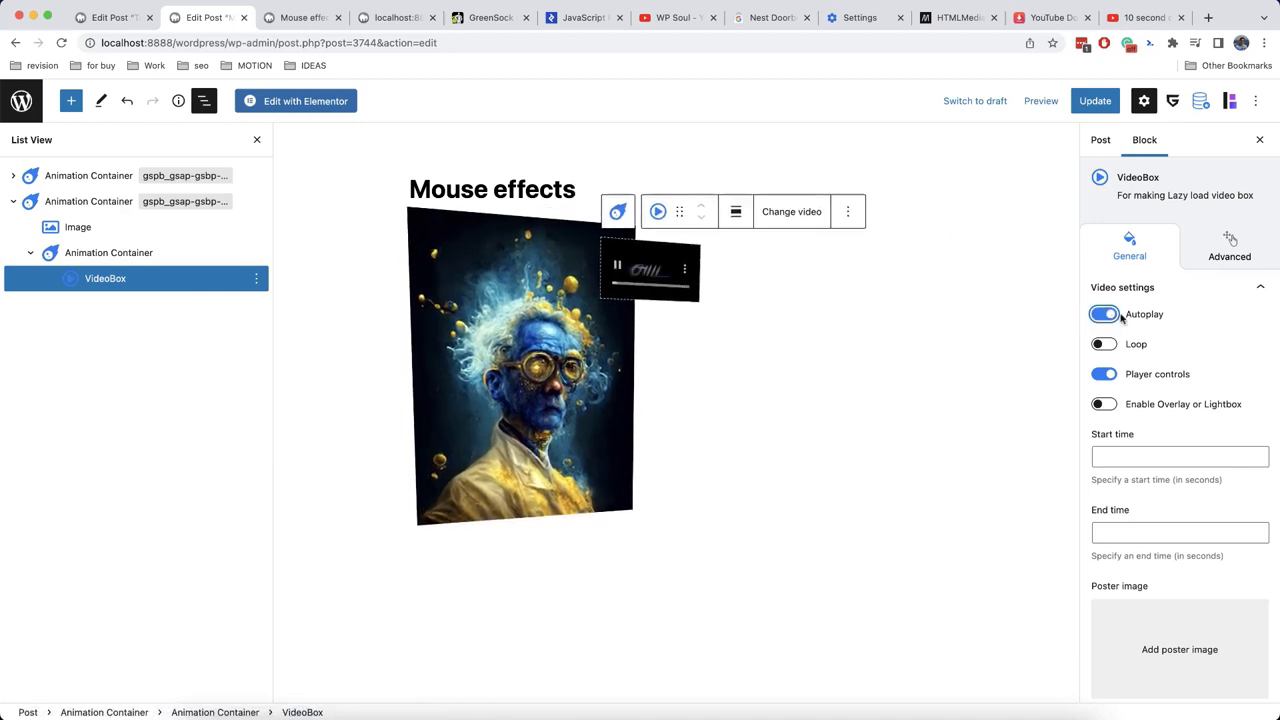
{"action": "left_click", "coordinate": [1104, 315]}
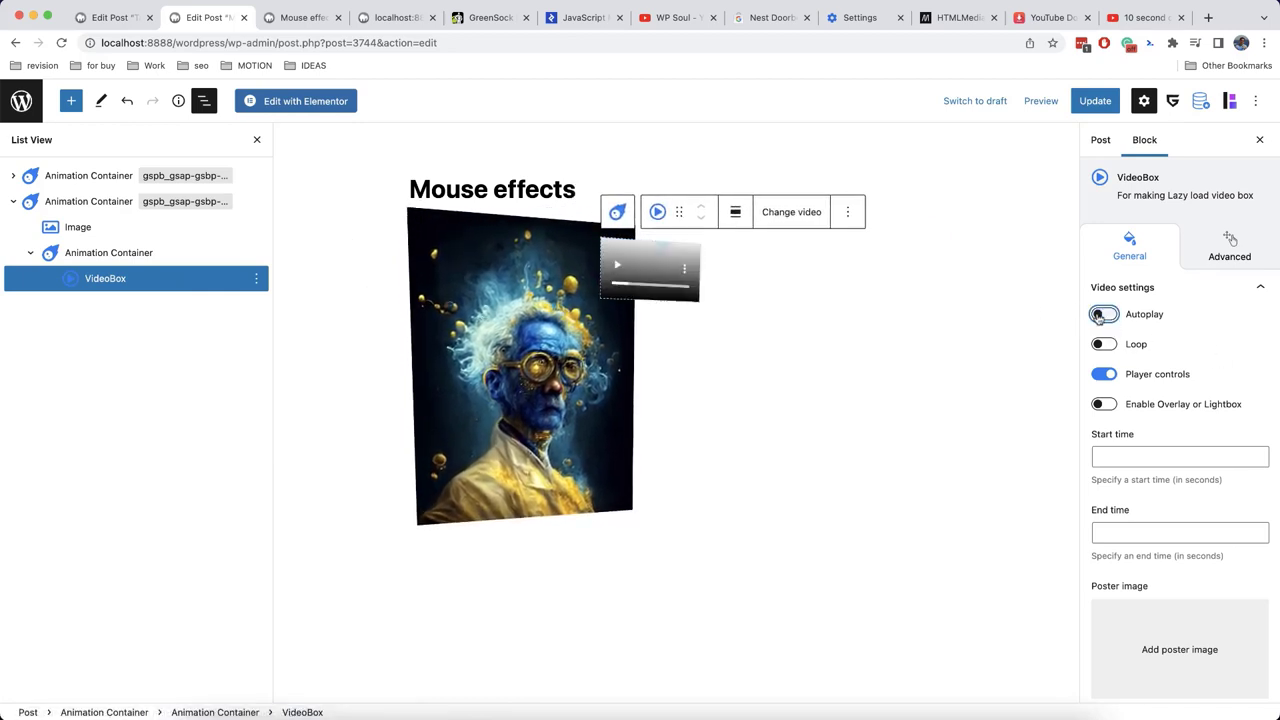
{"action": "left_click", "coordinate": [1105, 344]}
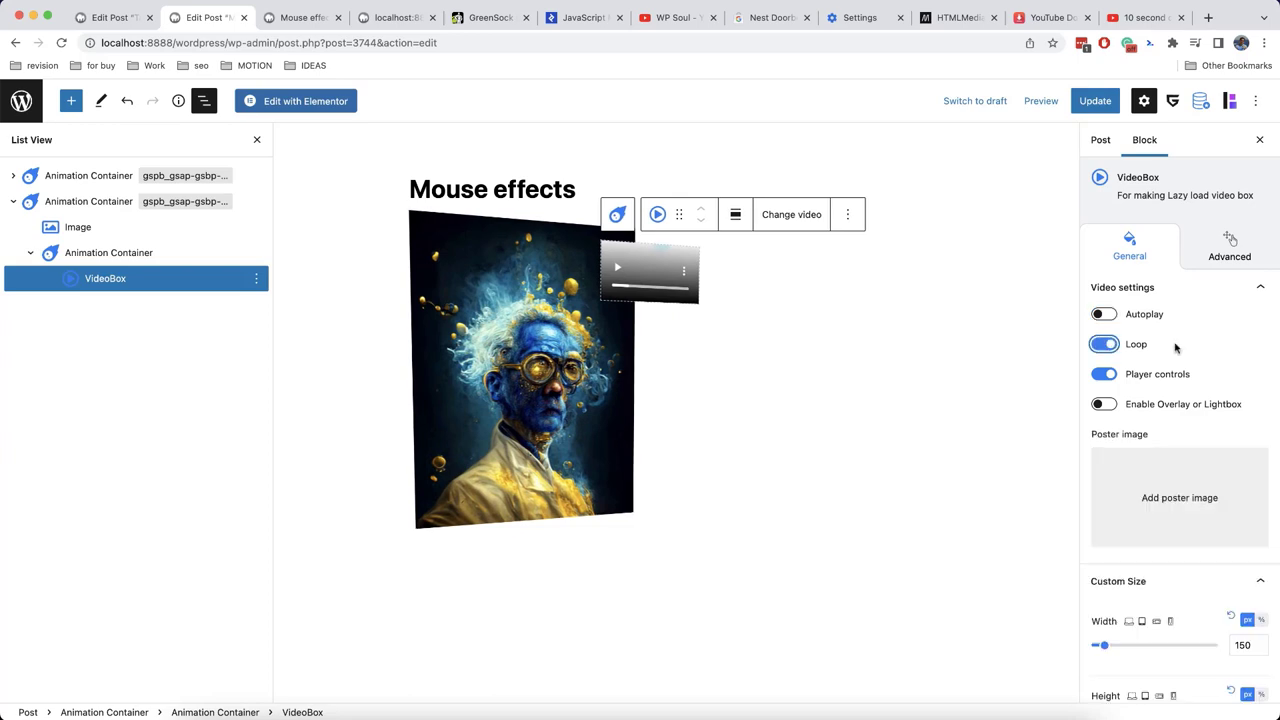
{"action": "left_click", "coordinate": [165, 252]}
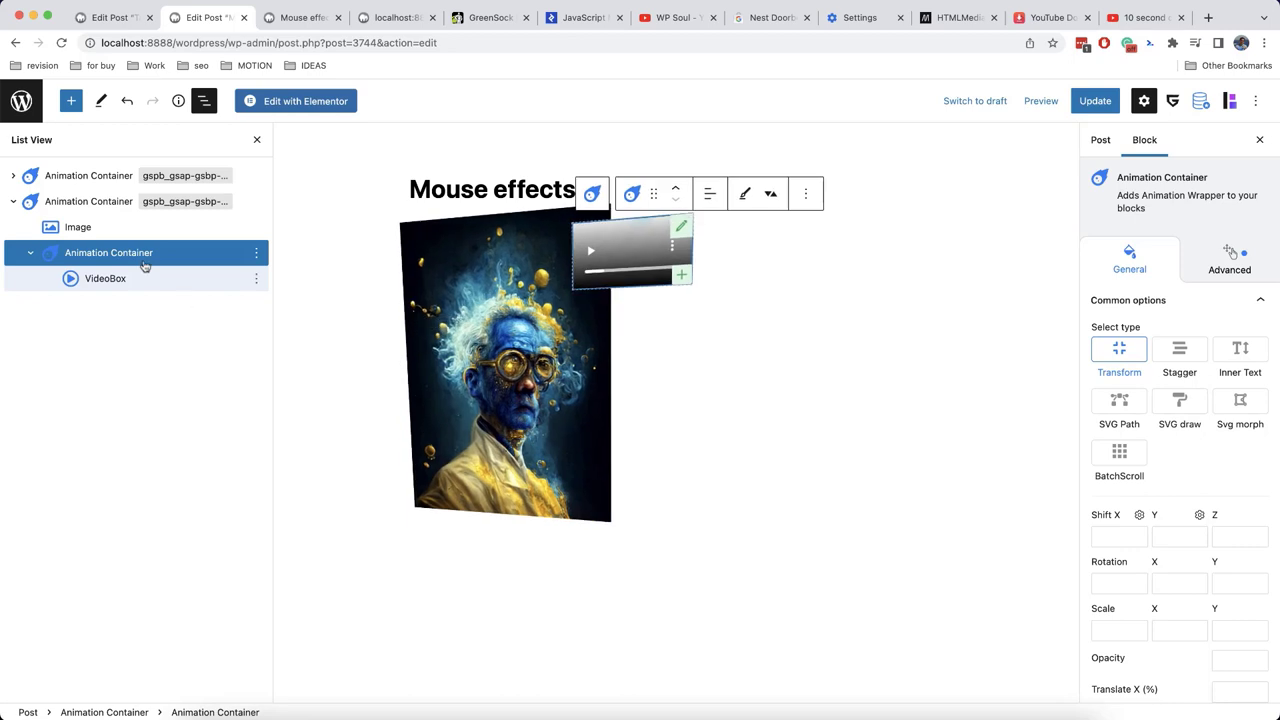
Check the portrait image's mousefollow CSS class in its advanced settings.
{"action": "left_click", "coordinate": [123, 228]}
{"action": "left_click", "coordinate": [1222, 254]}
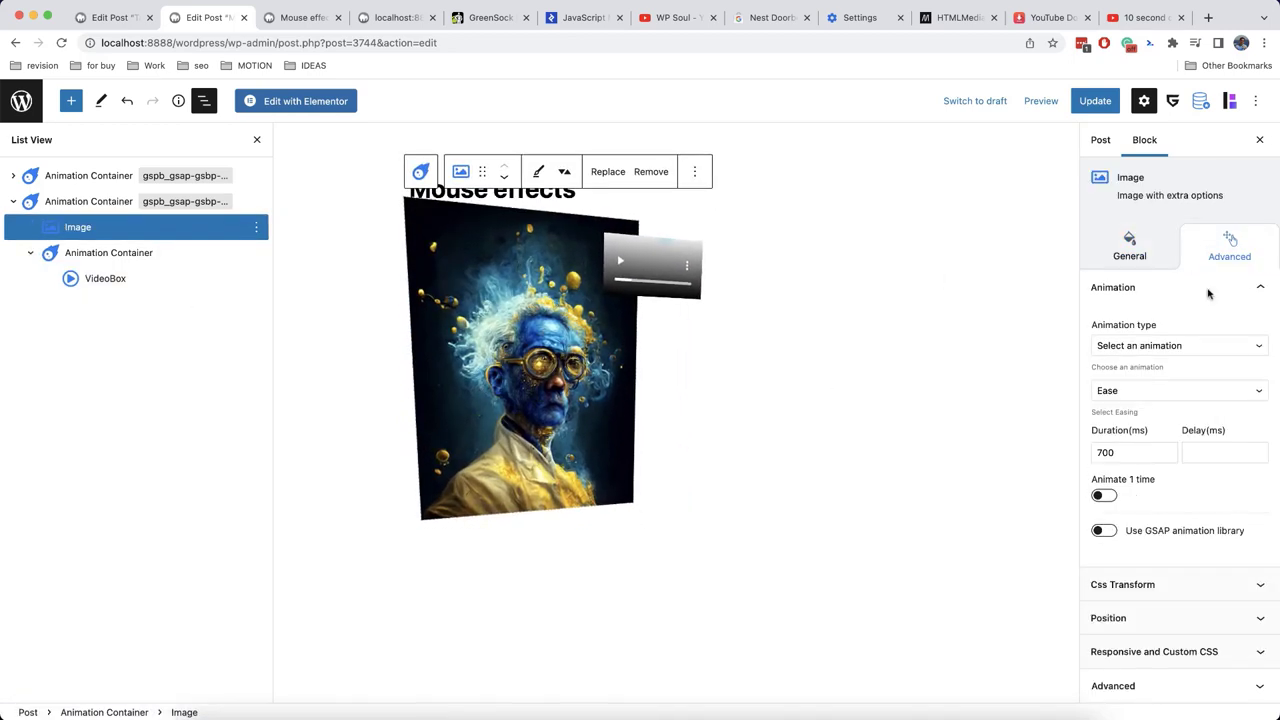
{"action": "left_click", "coordinate": [1155, 686]}
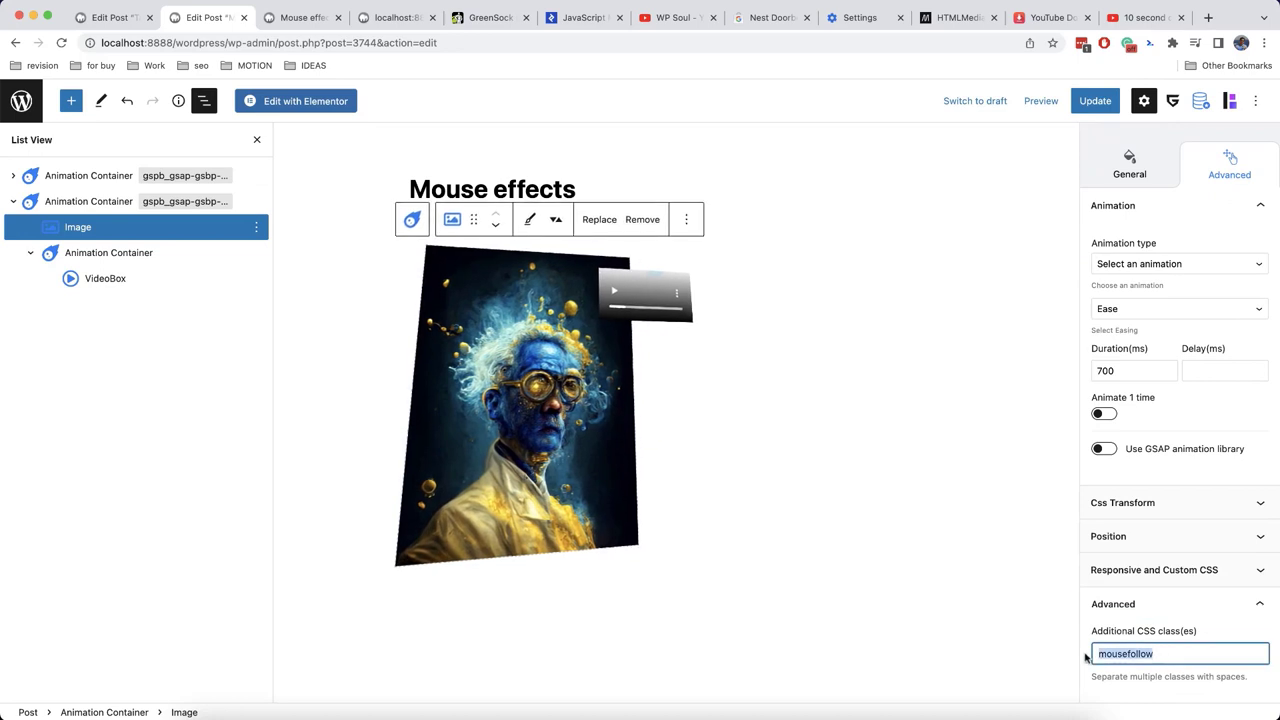
Set the video container's trigger type to On Click with custom selector .mousefollow.
{"action": "left_click", "coordinate": [136, 253]}
{"action": "scroll", "coordinate": [1215, 476], "scroll_direction": "down", "scroll_amount": 3}
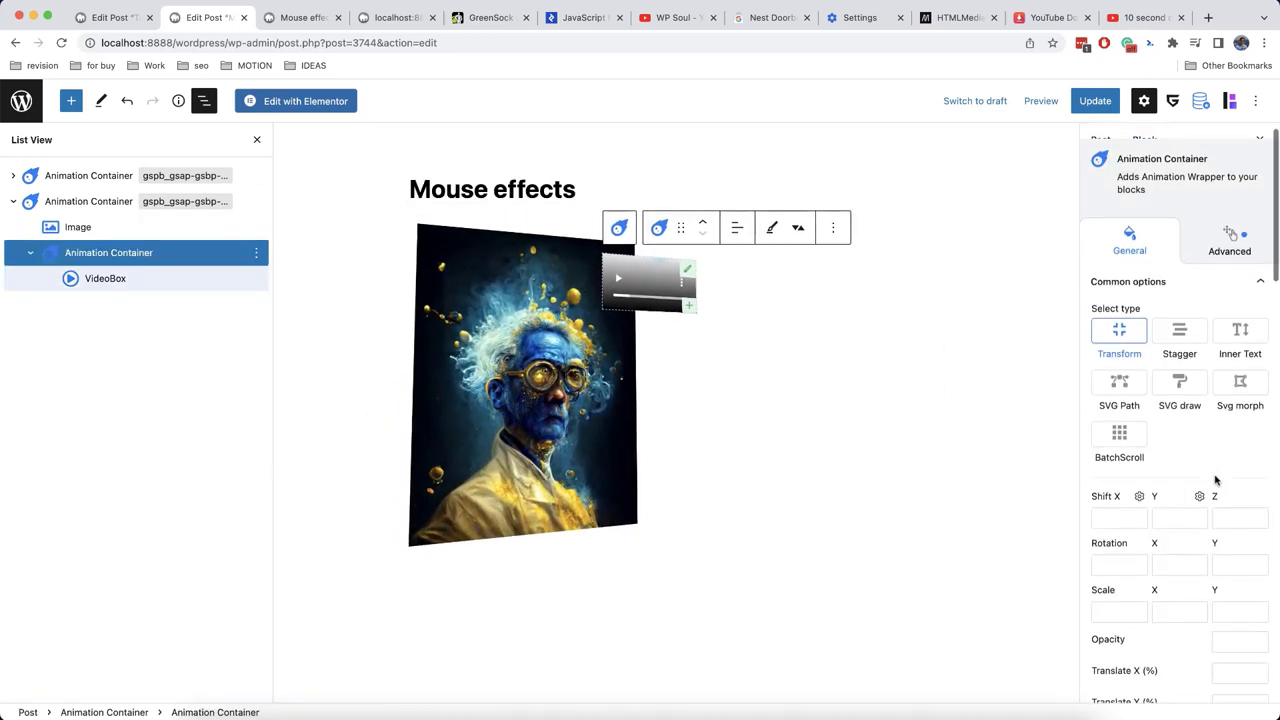
{"action": "scroll", "coordinate": [1215, 476], "scroll_direction": "down", "scroll_amount": 14}
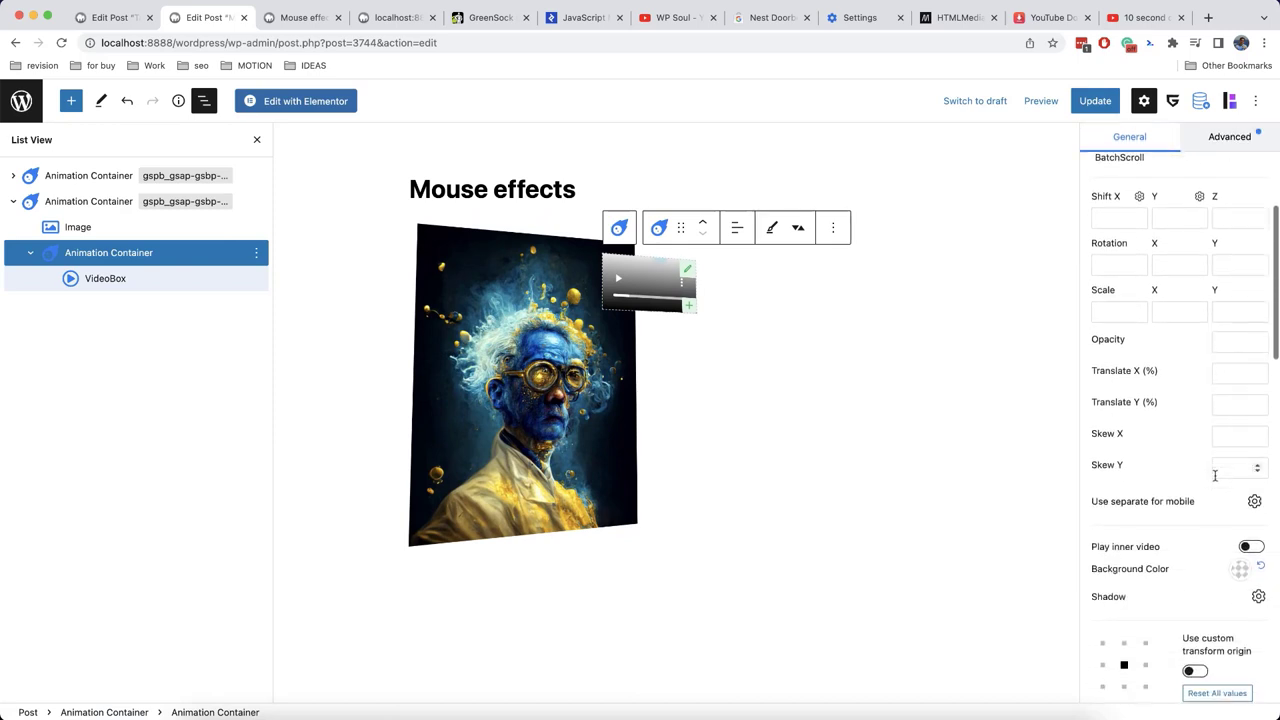
{"action": "scroll", "coordinate": [1215, 476], "scroll_direction": "down", "scroll_amount": 2}
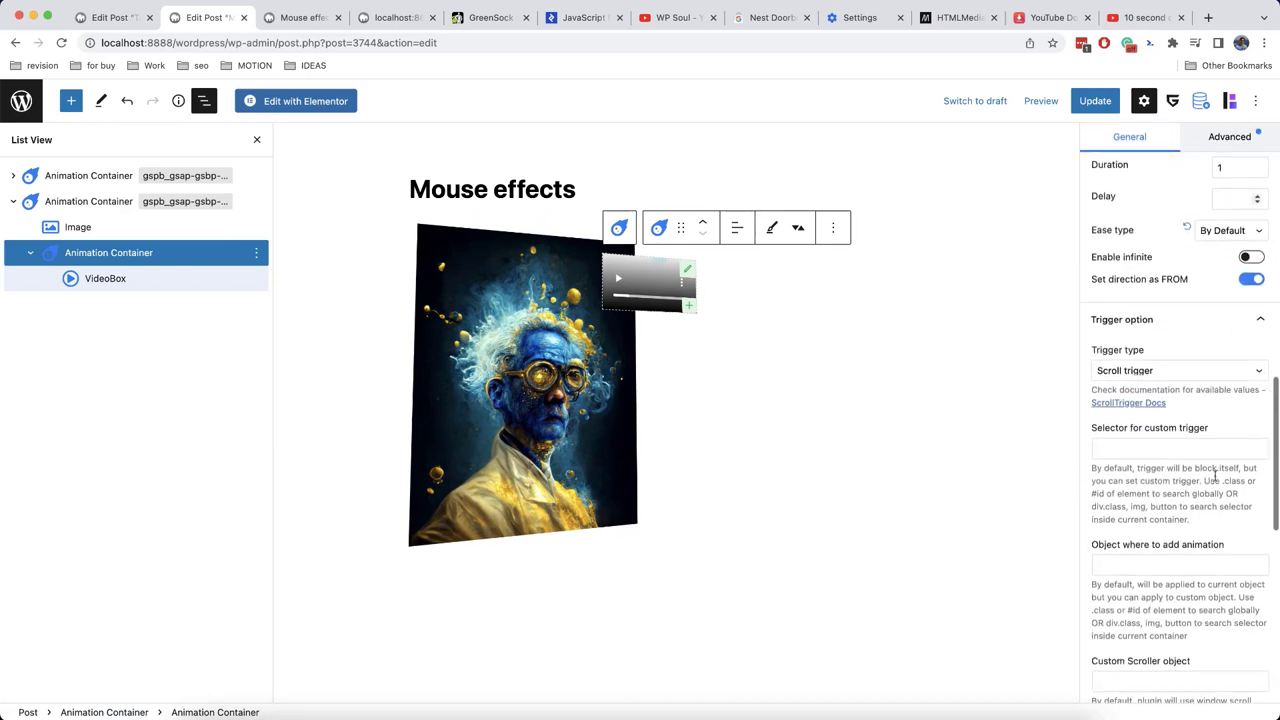
{"action": "left_click", "coordinate": [1137, 372]}
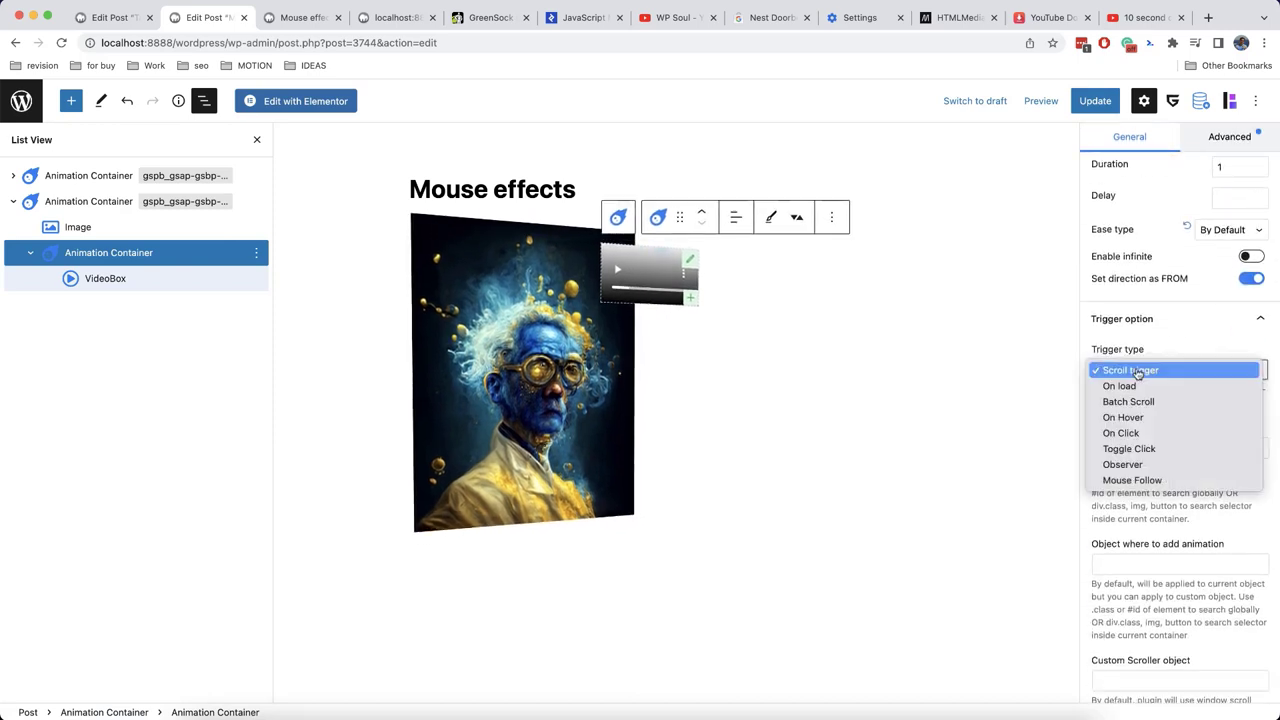
{"action": "left_click", "coordinate": [1161, 434]}
{"action": "scroll", "coordinate": [1203, 449], "scroll_direction": "down", "scroll_amount": 2}
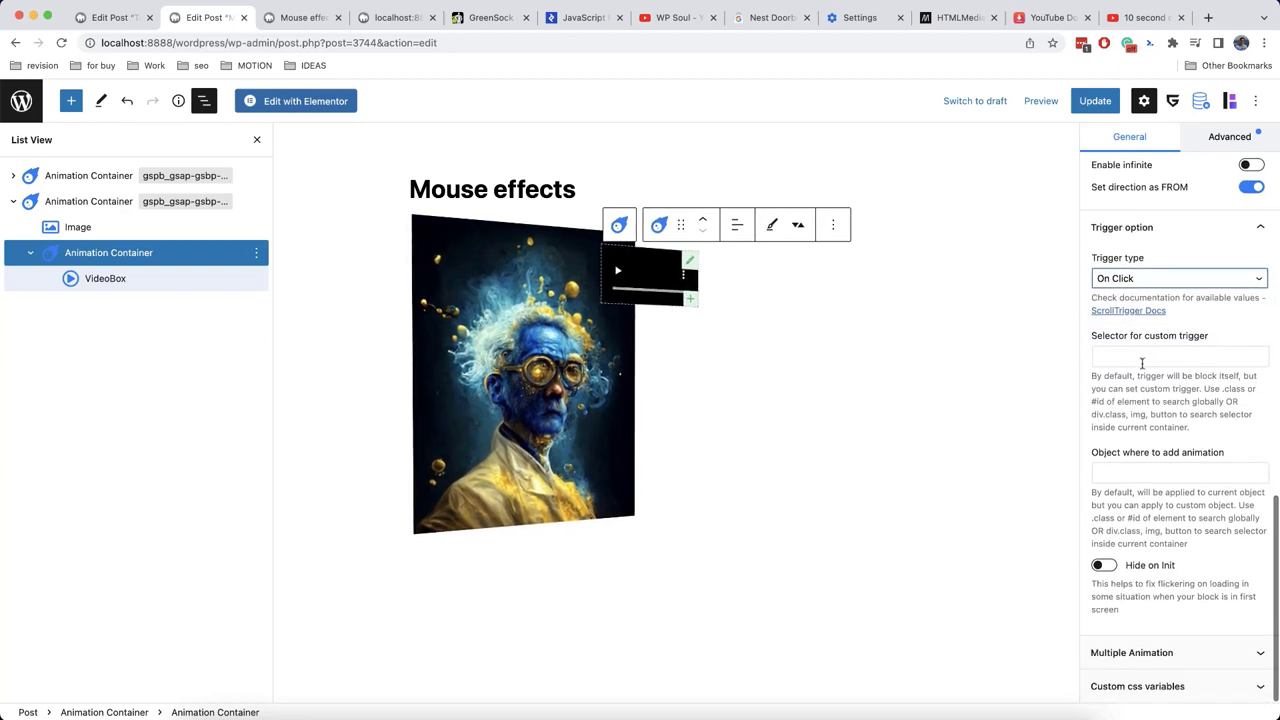
{"action": "left_click", "coordinate": [1129, 358]}
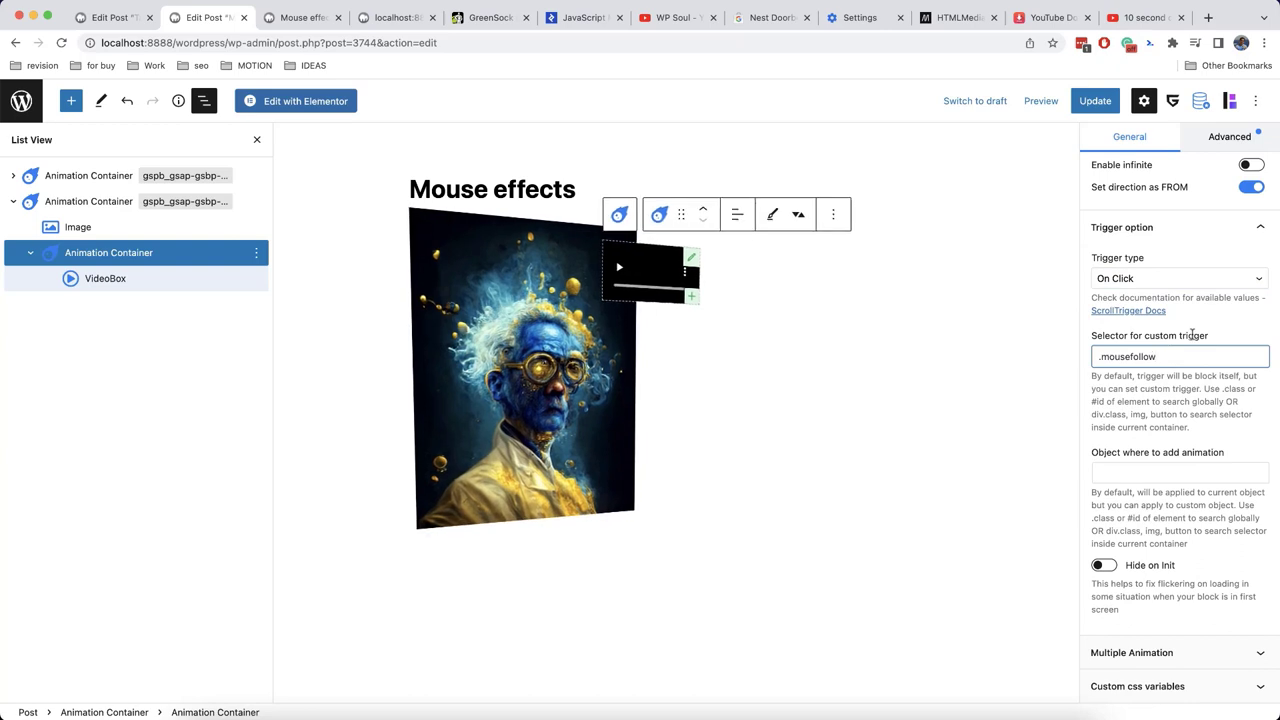
{"action": "scroll", "coordinate": [1195, 398], "scroll_direction": "up", "scroll_amount": 6}
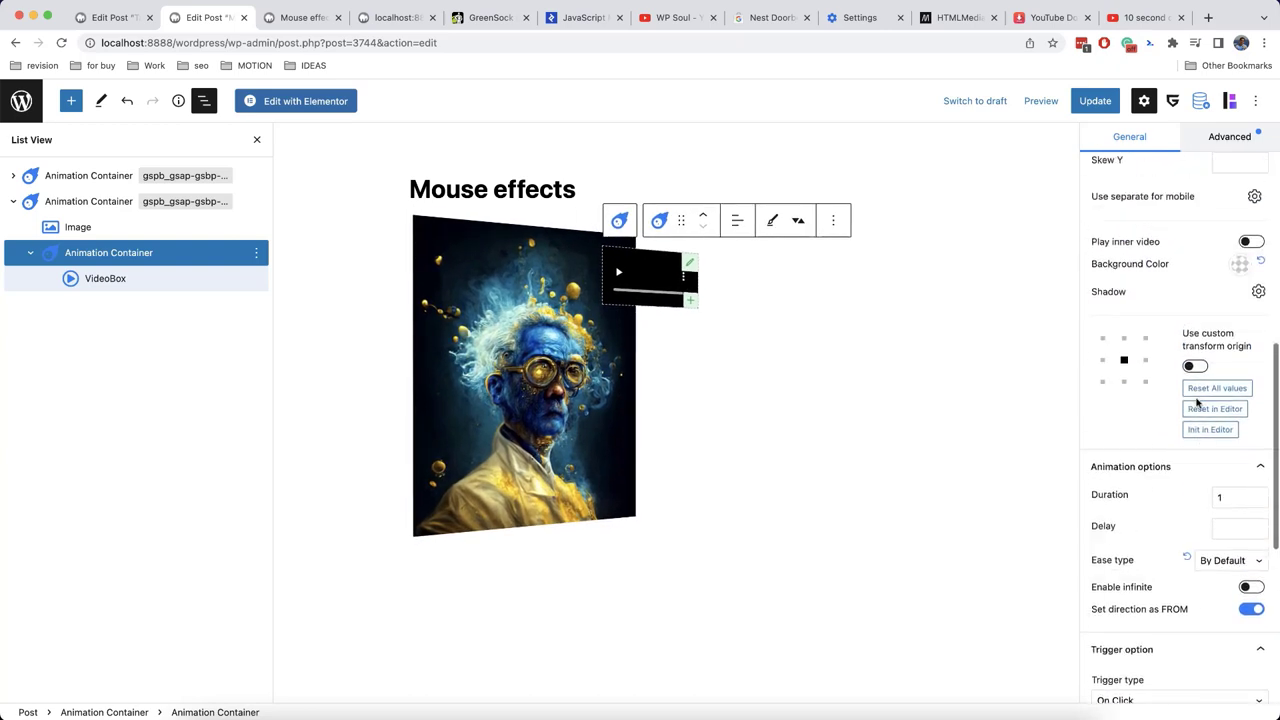
Set the container's opacity to 0, switch on Play inner video, and update the post.
{"action": "scroll", "coordinate": [1197, 402], "scroll_direction": "up", "scroll_amount": 3}
{"action": "scroll", "coordinate": [1197, 402], "scroll_direction": "up", "scroll_amount": 4}
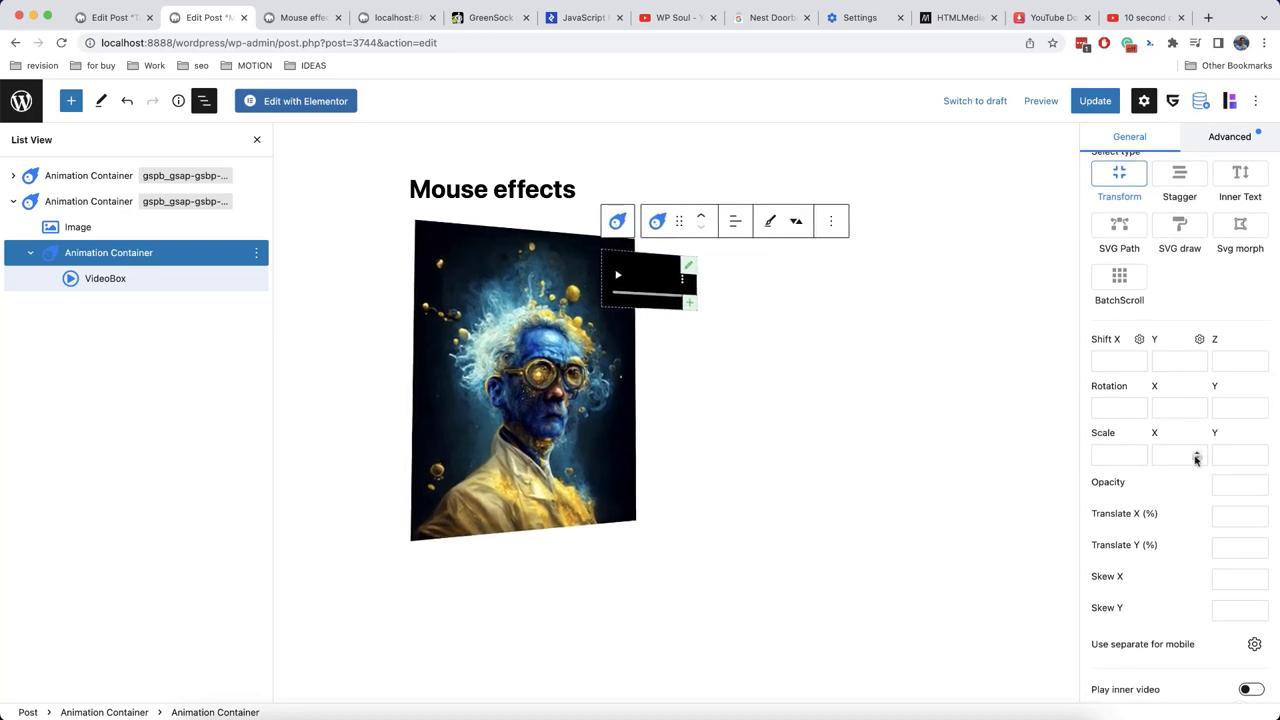
{"action": "left_click", "coordinate": [1227, 484]}
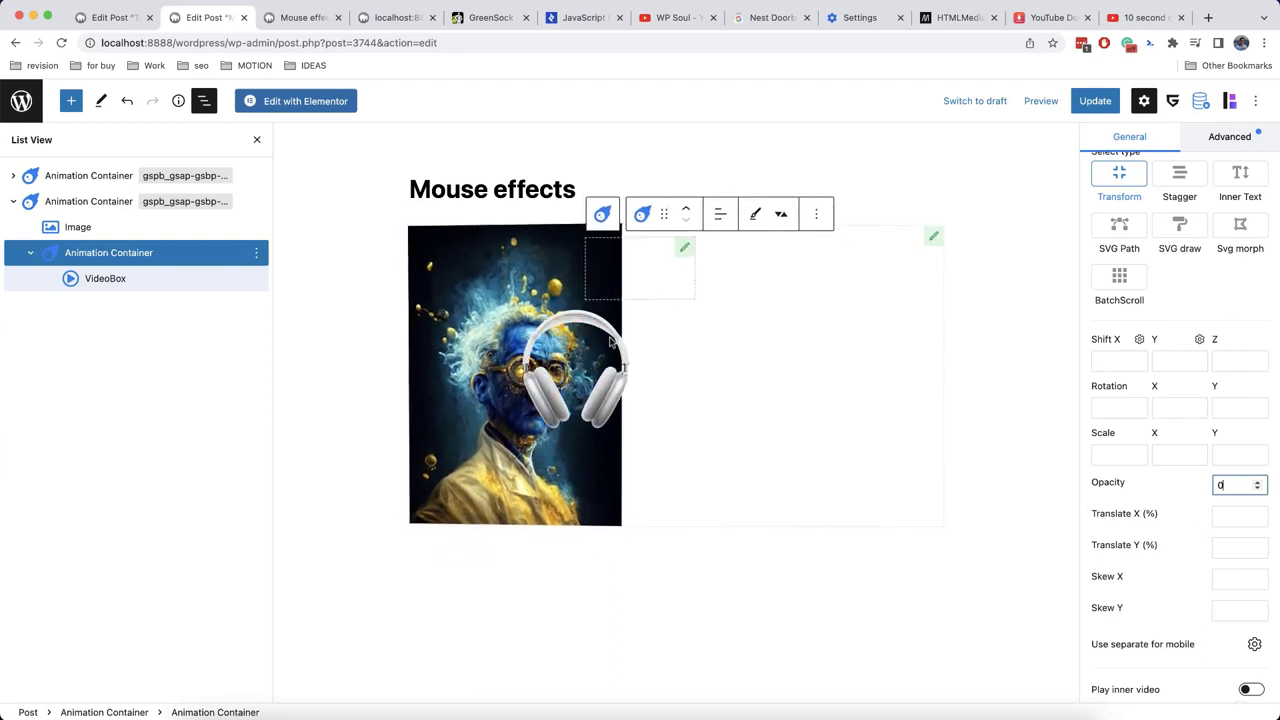
{"action": "scroll", "coordinate": [1189, 523], "scroll_direction": "down", "scroll_amount": 5}
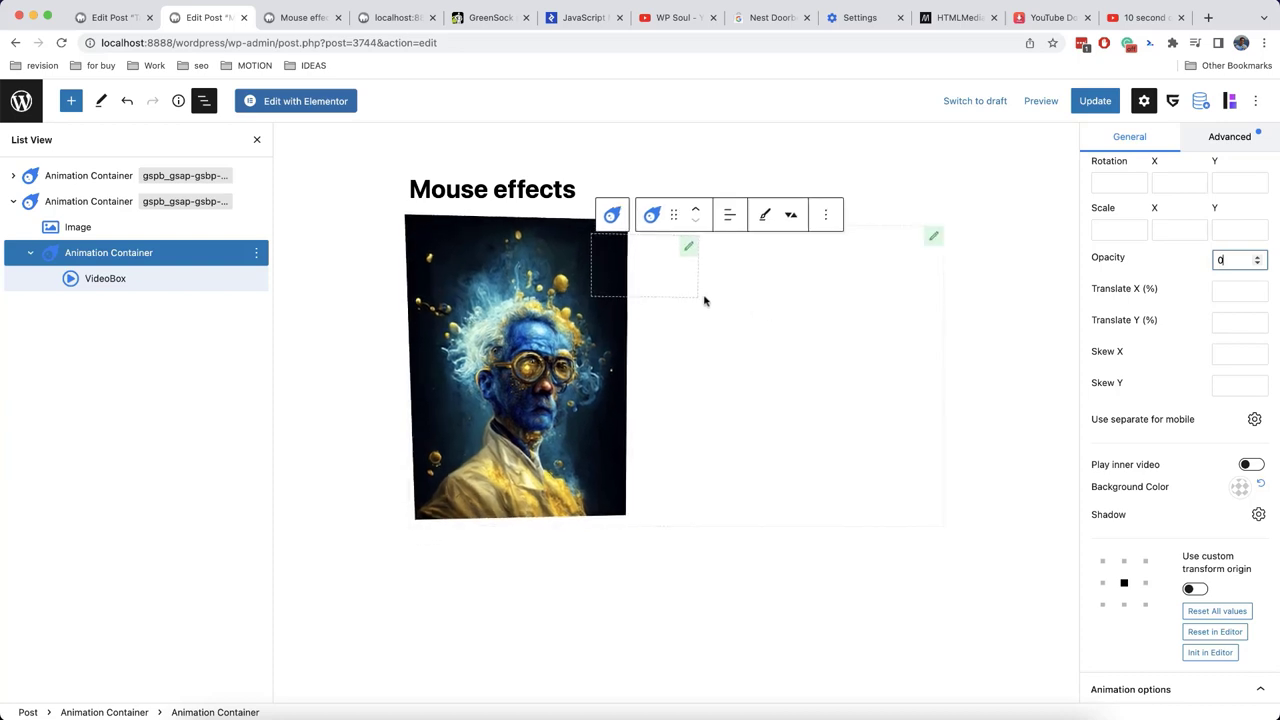
{"action": "key", "text": "super+s"}
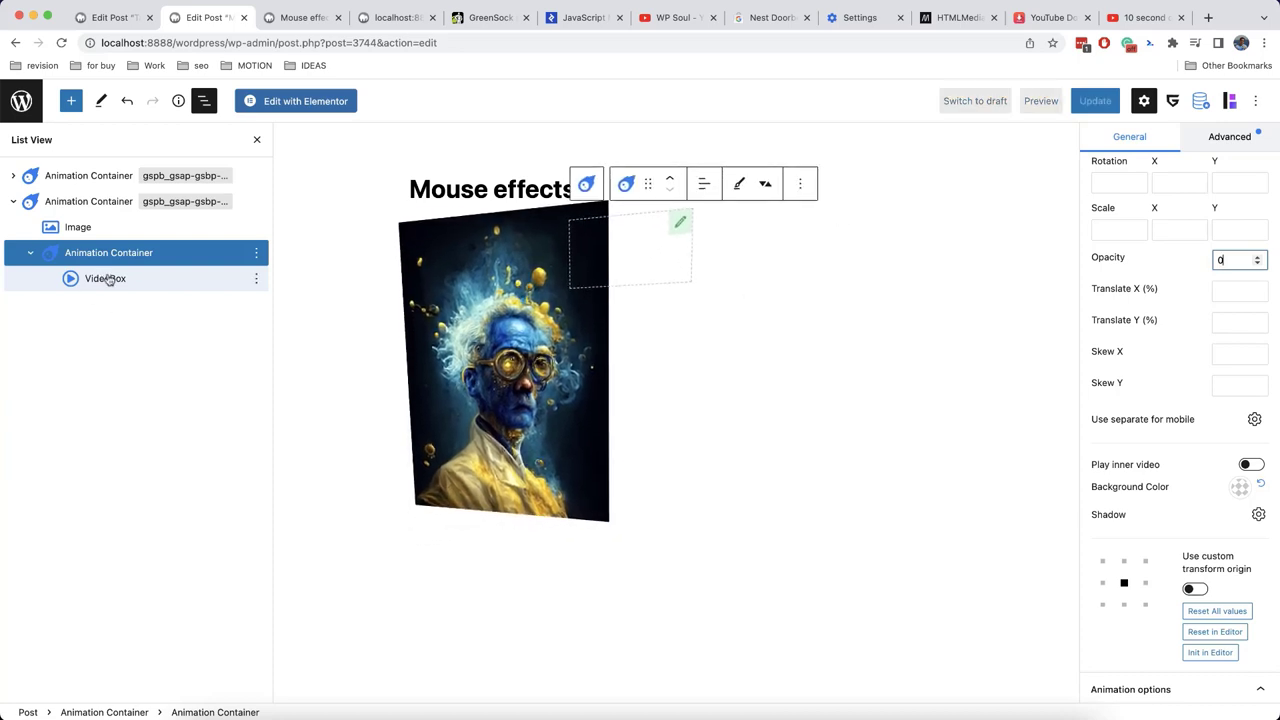
{"action": "left_click", "coordinate": [1254, 466]}
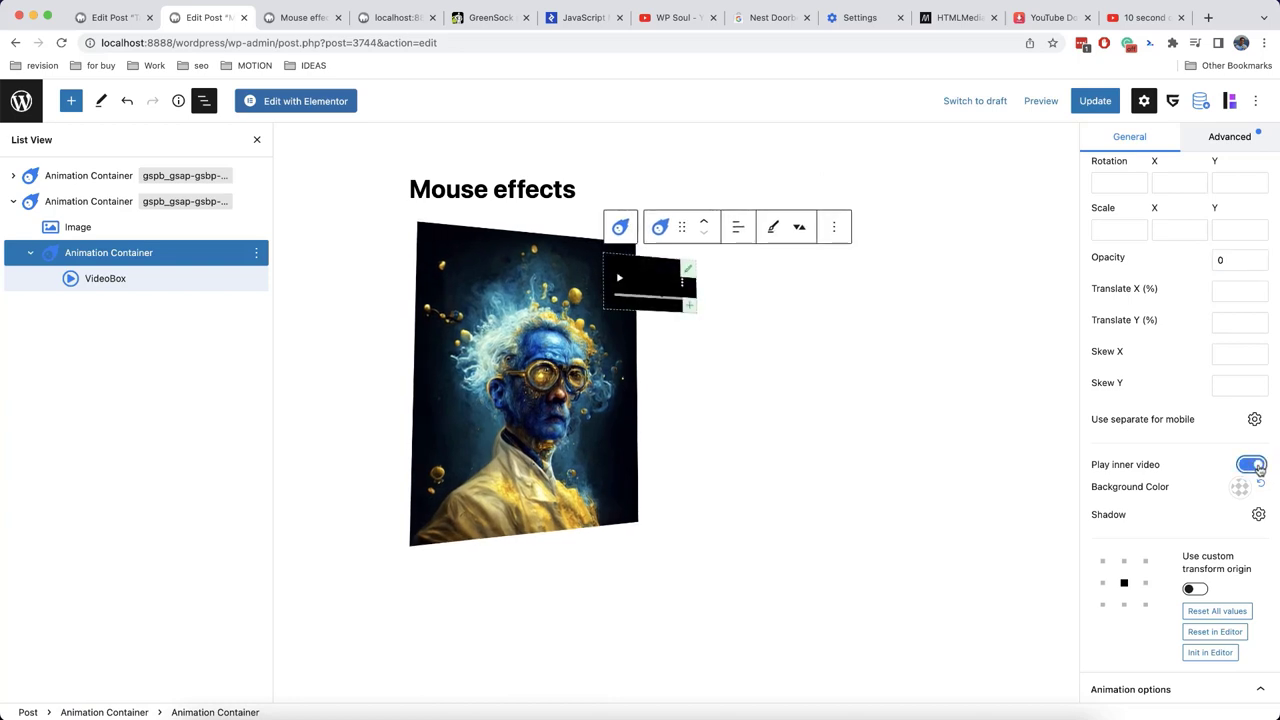
{"action": "left_click", "coordinate": [1100, 110]}
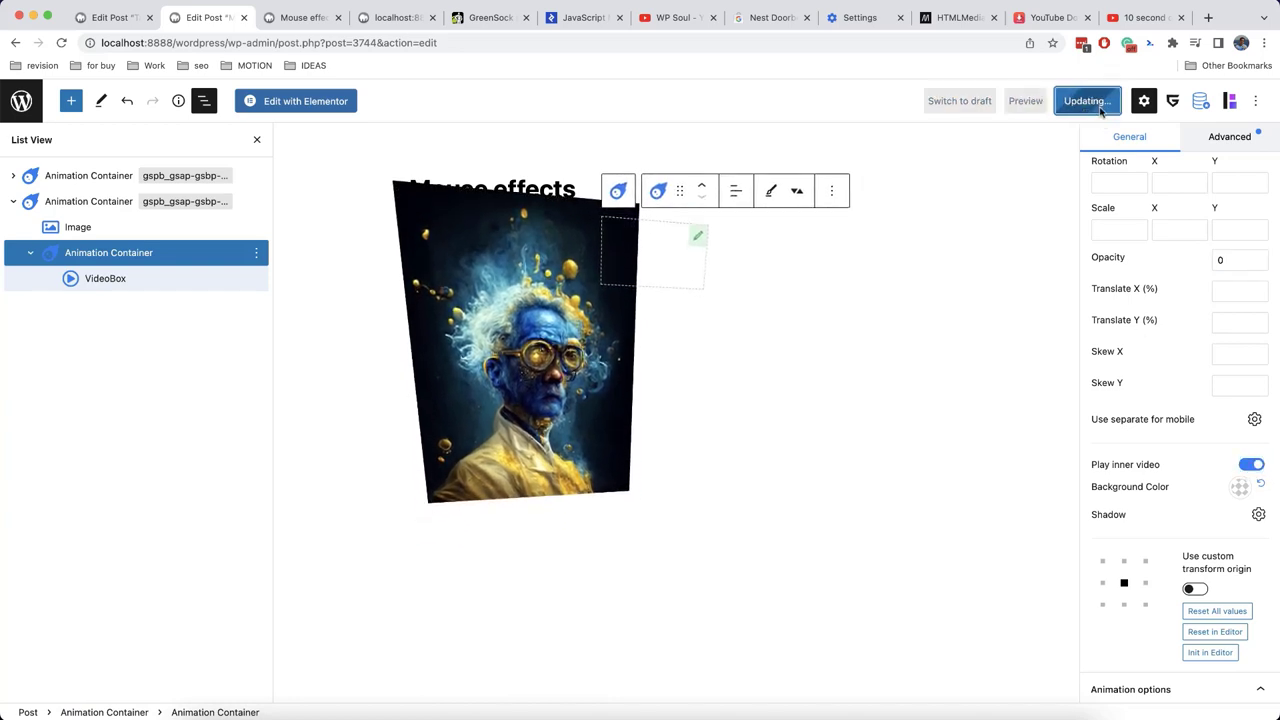
After checking the front end, change the trigger type to Toggle Click and save the post.
{"action": "left_click", "coordinate": [291, 18]}
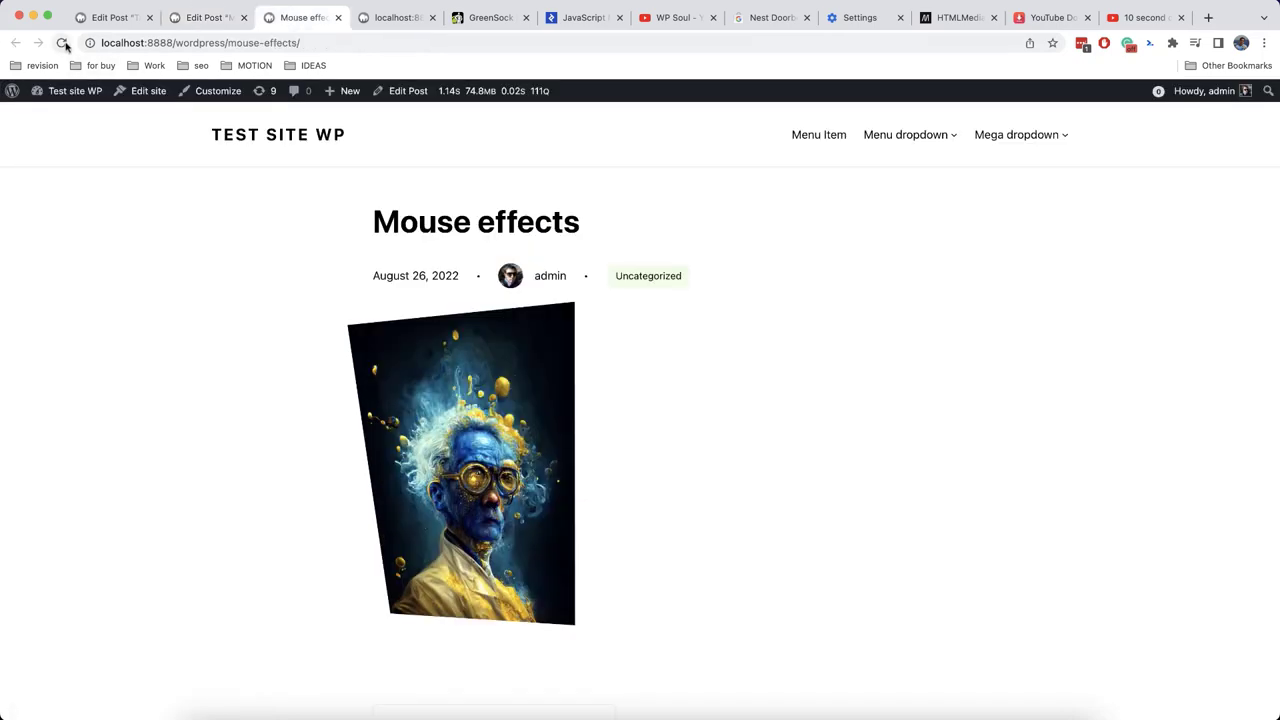
{"action": "left_click", "coordinate": [185, 24]}
{"action": "scroll", "coordinate": [1257, 430], "scroll_direction": "down", "scroll_amount": 5}
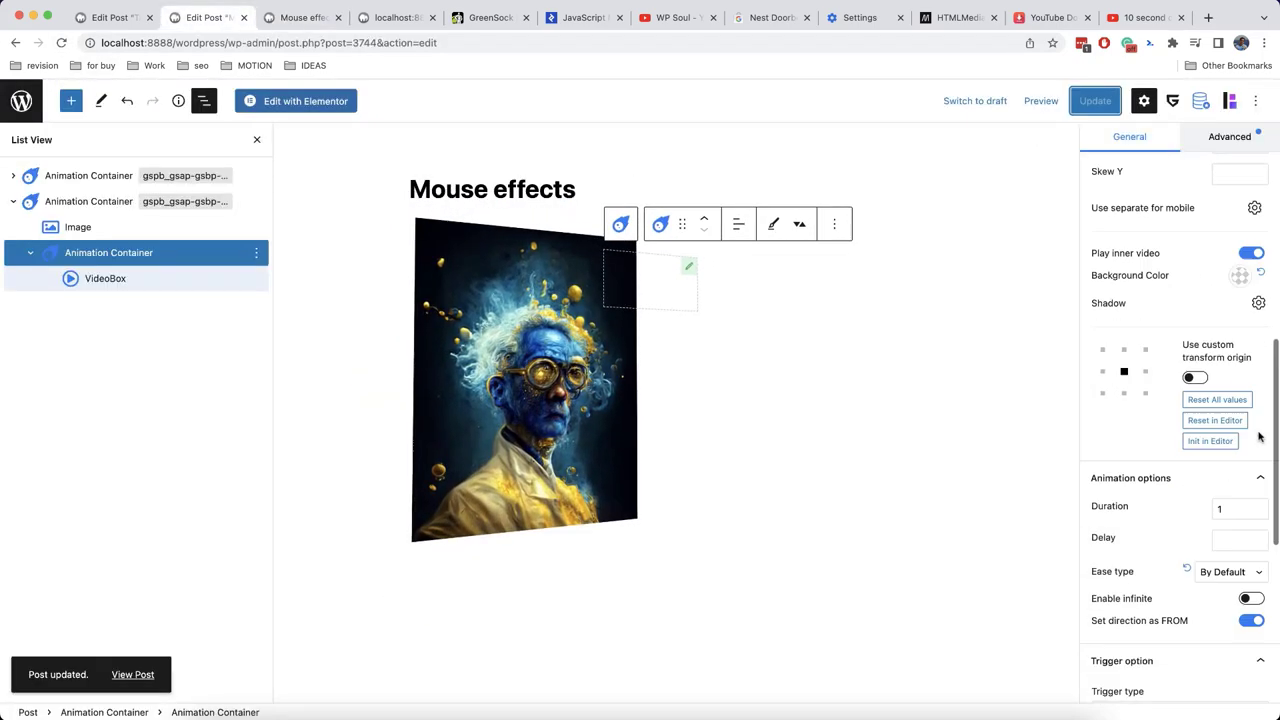
{"action": "scroll", "coordinate": [1257, 432], "scroll_direction": "down", "scroll_amount": 5}
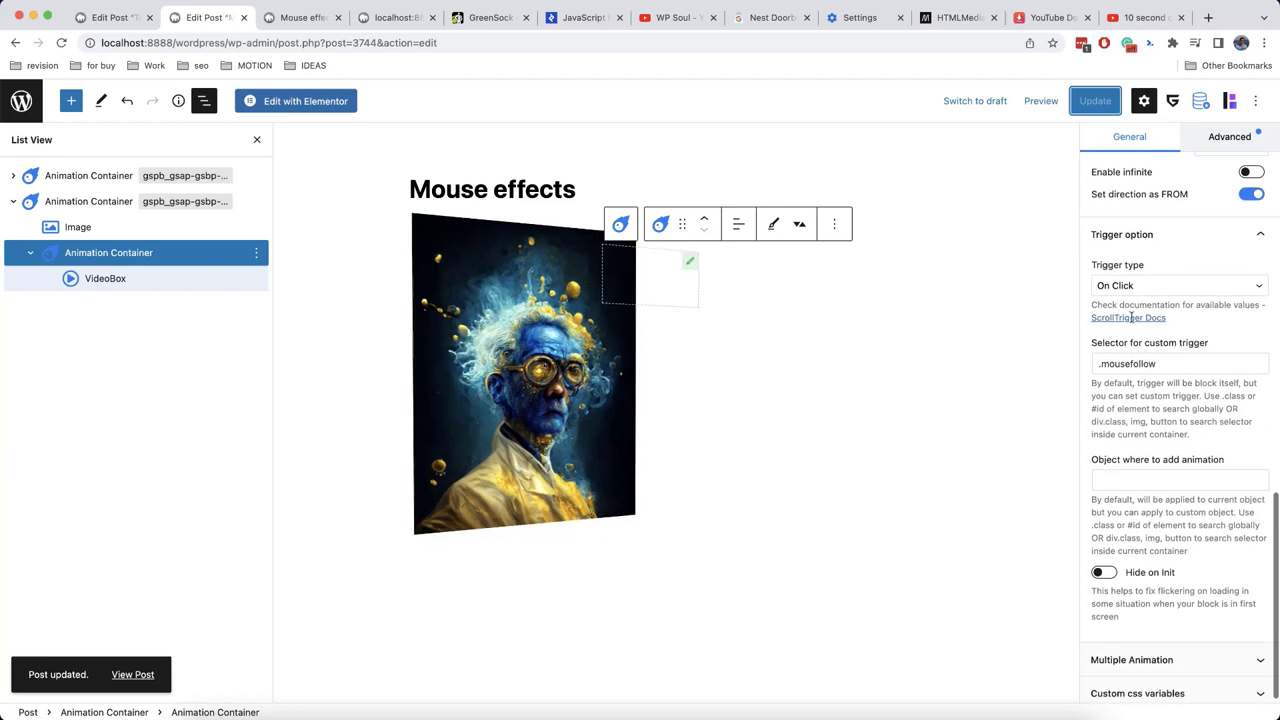
{"action": "left_click", "coordinate": [1137, 290]}
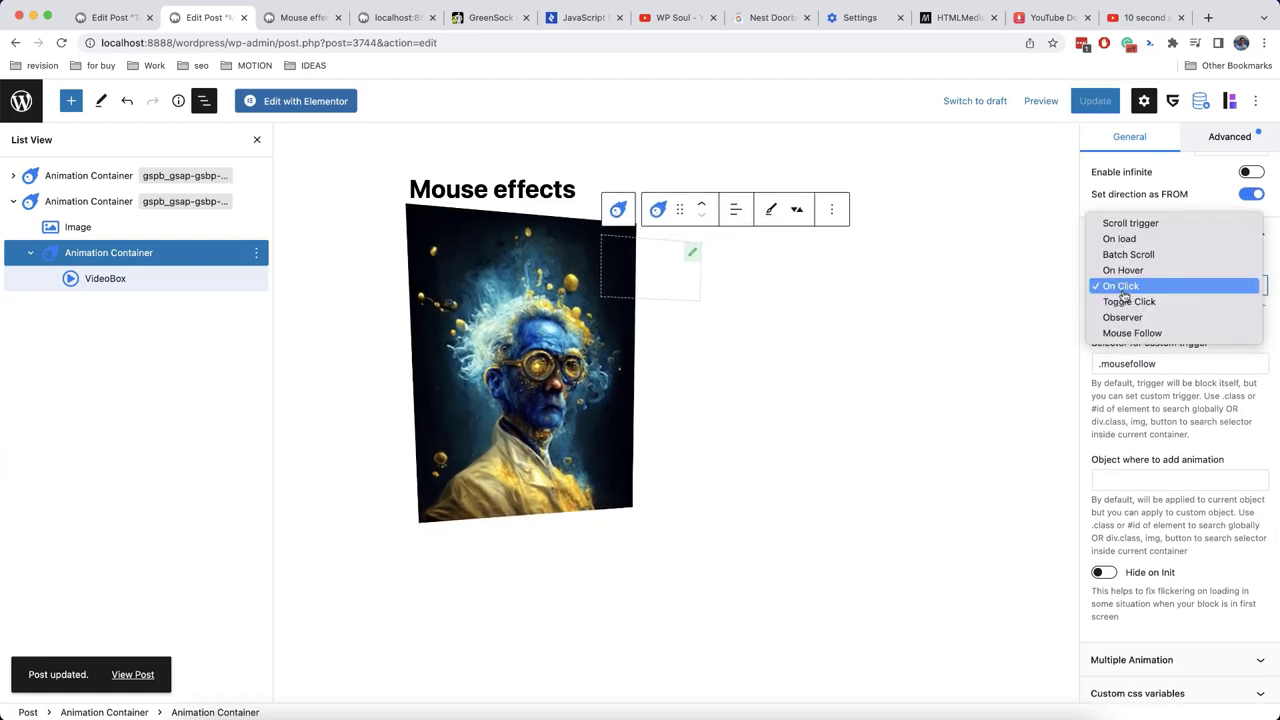
{"action": "left_click", "coordinate": [1145, 305]}
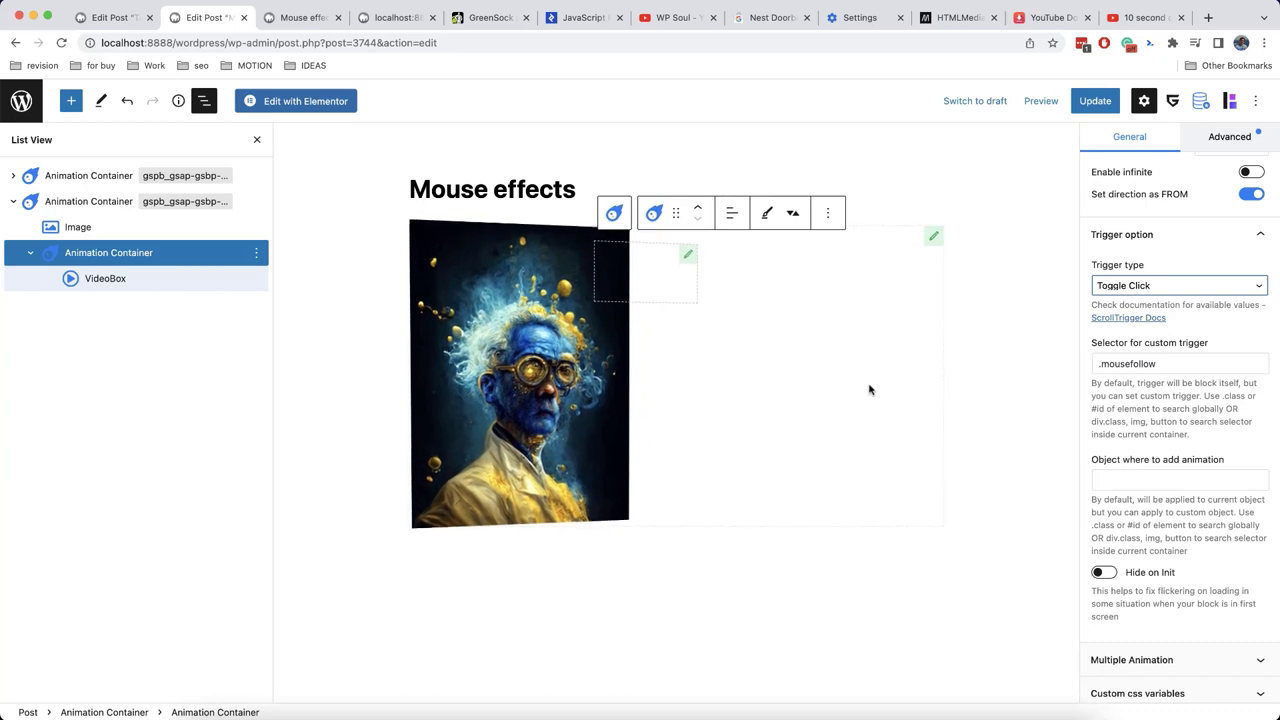
{"action": "mouse_move", "coordinate": [533, 370]}
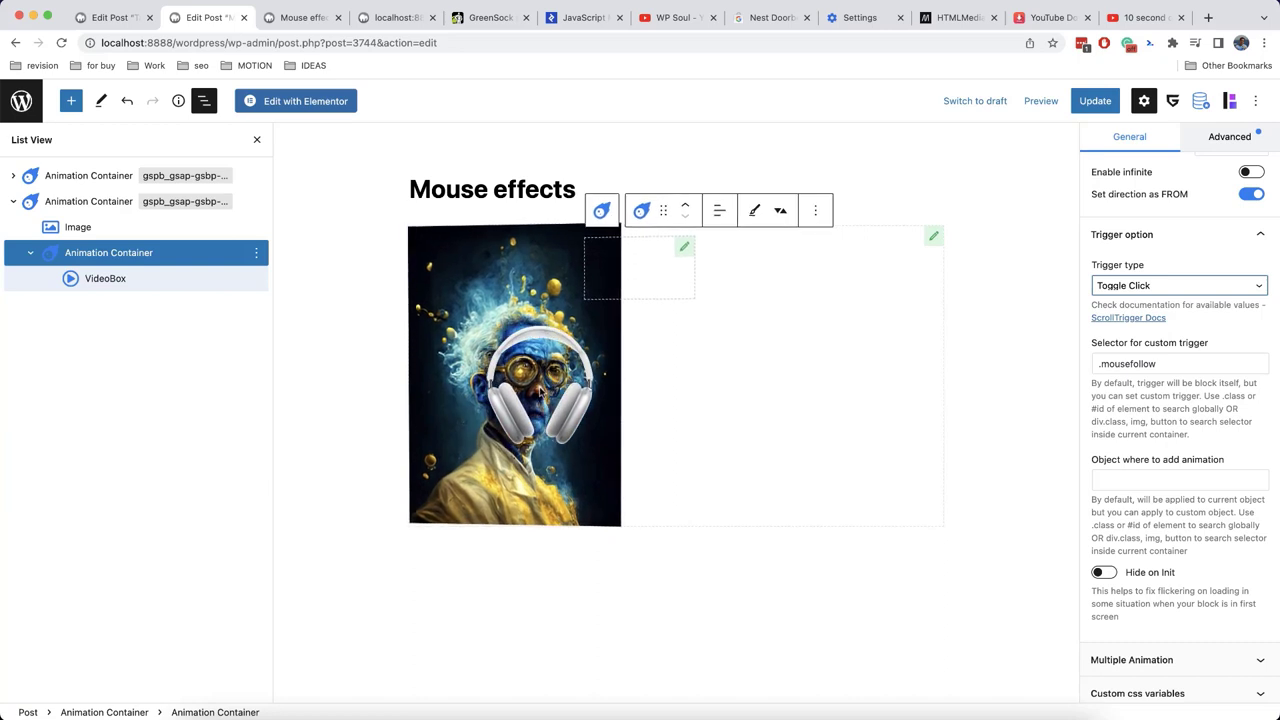
{"action": "key", "text": "super+s"}
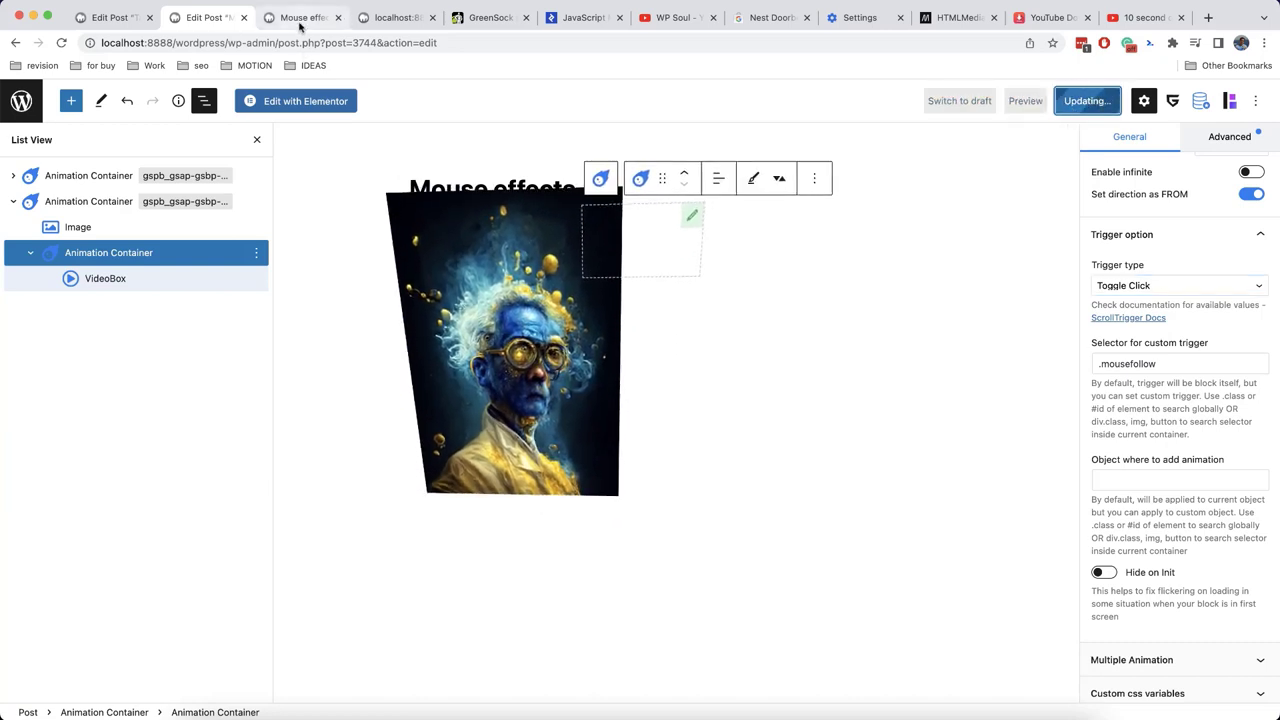
Switch to the Mouse effects post on the site to test it.
{"action": "left_click", "coordinate": [302, 20]}
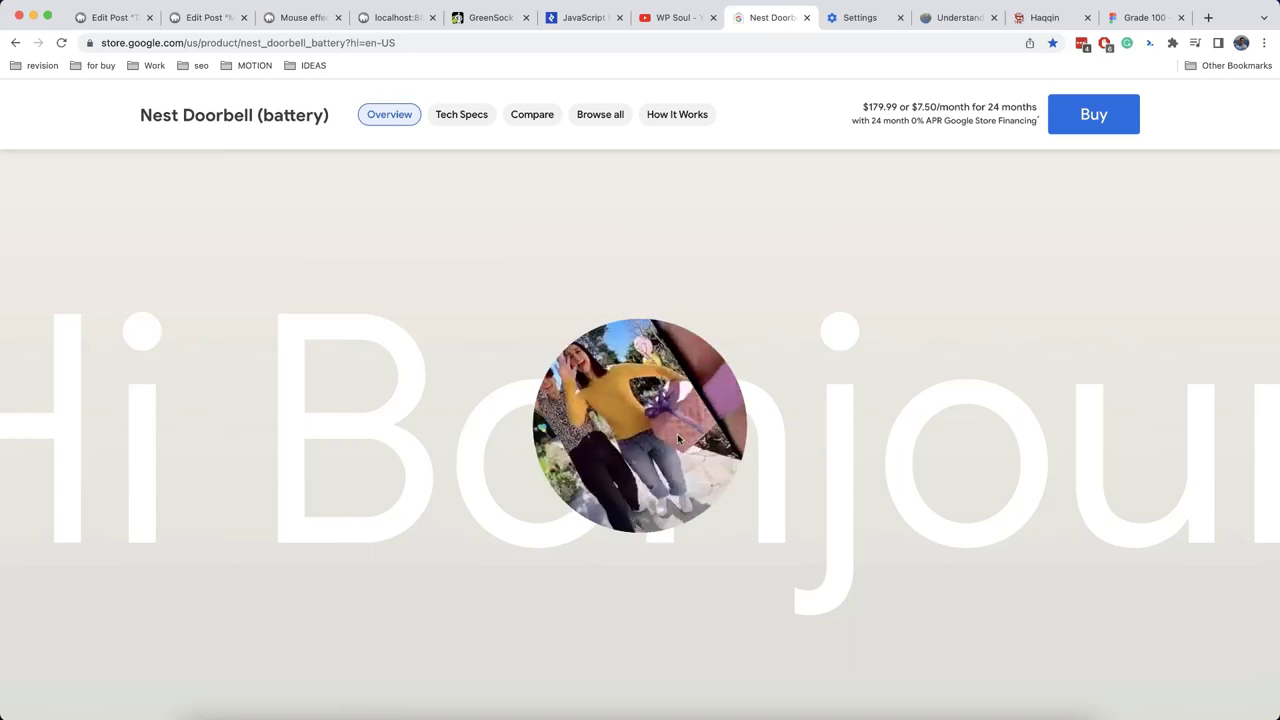
{"action": "scroll", "coordinate": [631, 430], "scroll_direction": "down", "scroll_amount": 2}
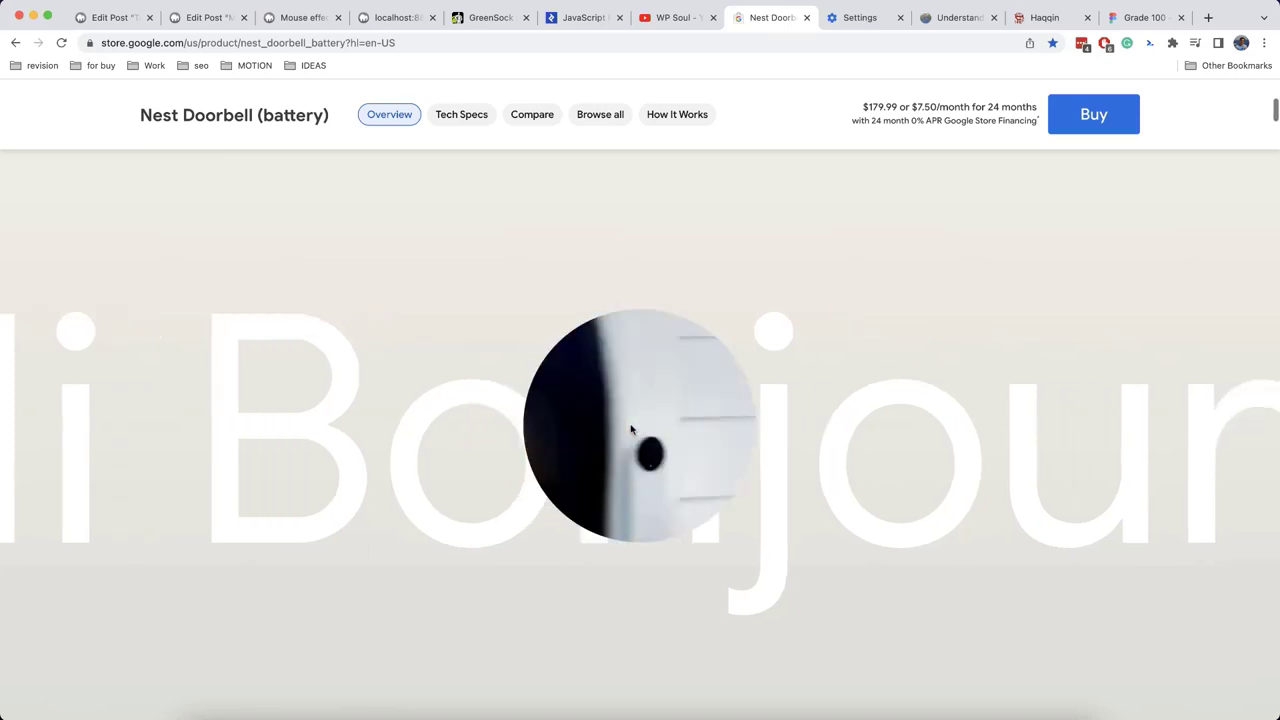
{"action": "scroll", "coordinate": [631, 430], "scroll_direction": "down", "scroll_amount": 5}
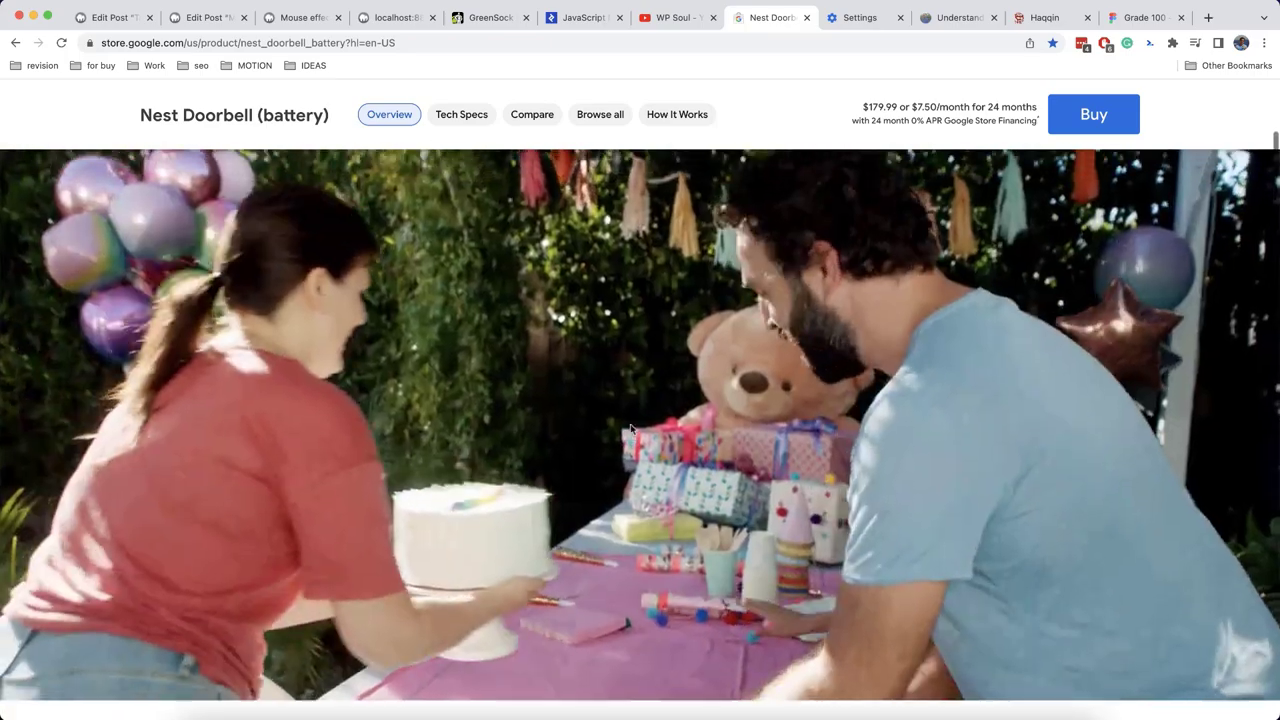
{"action": "scroll", "coordinate": [630, 428], "scroll_direction": "up", "scroll_amount": 5}
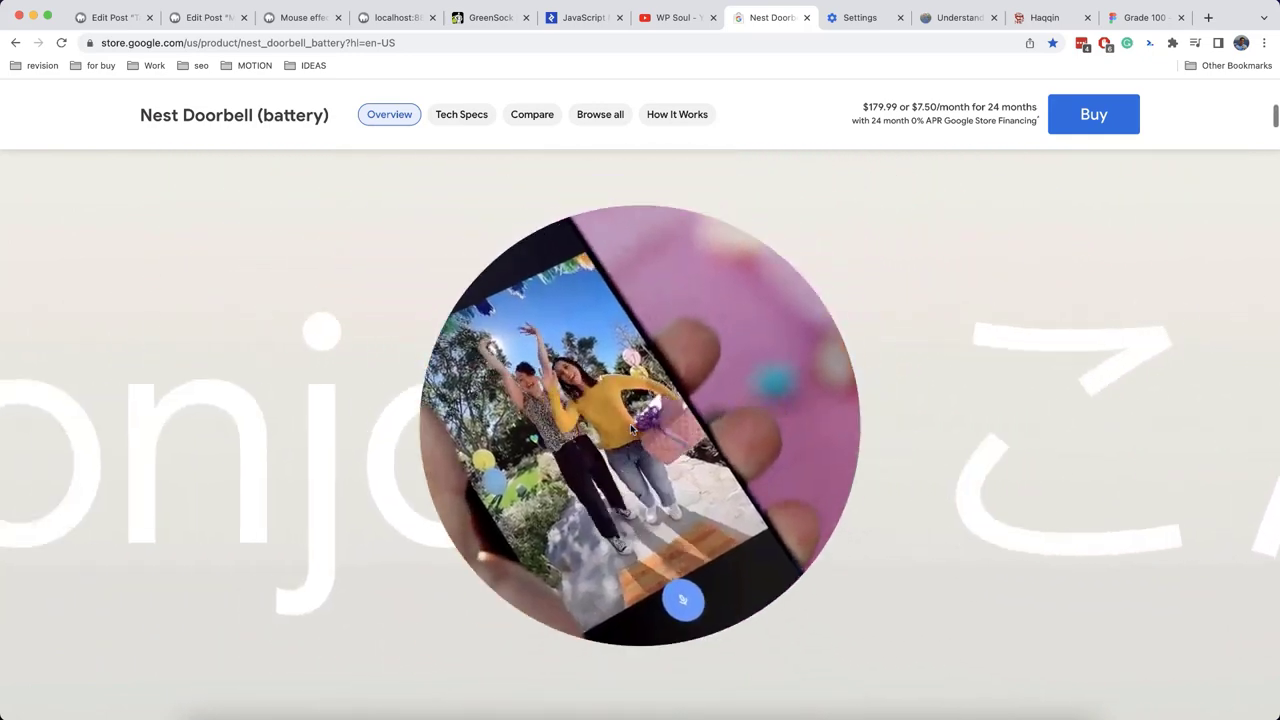